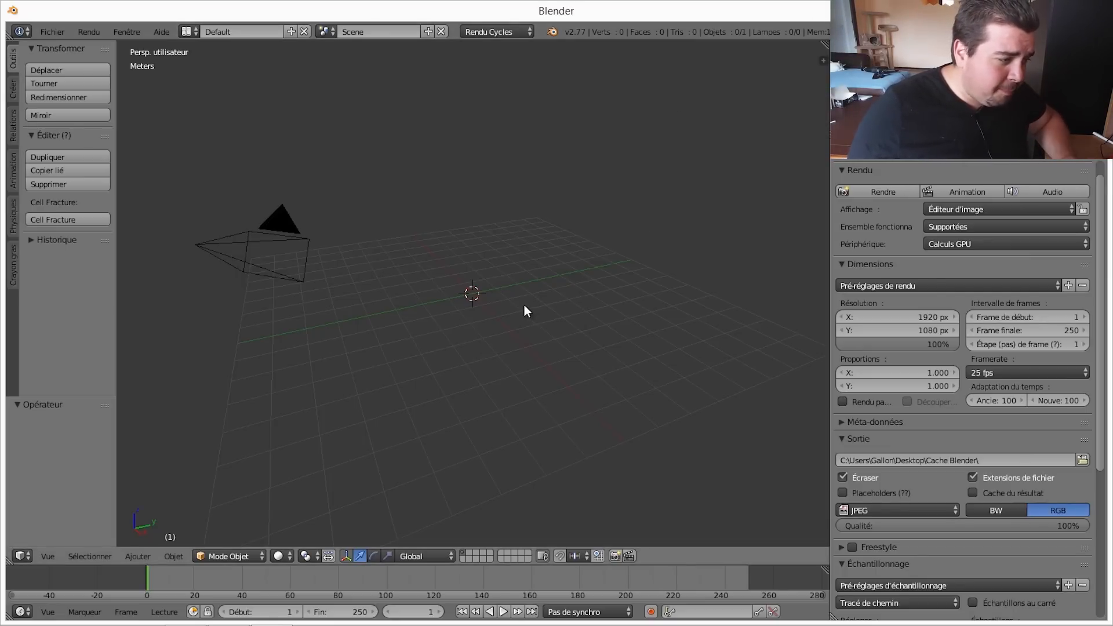
# Add a Regular Solid mesh and set its preset to Truncated Icosahedron.
pyautogui.hotkey('shift', 'a')
pyautogui.moveTo(498, 307)
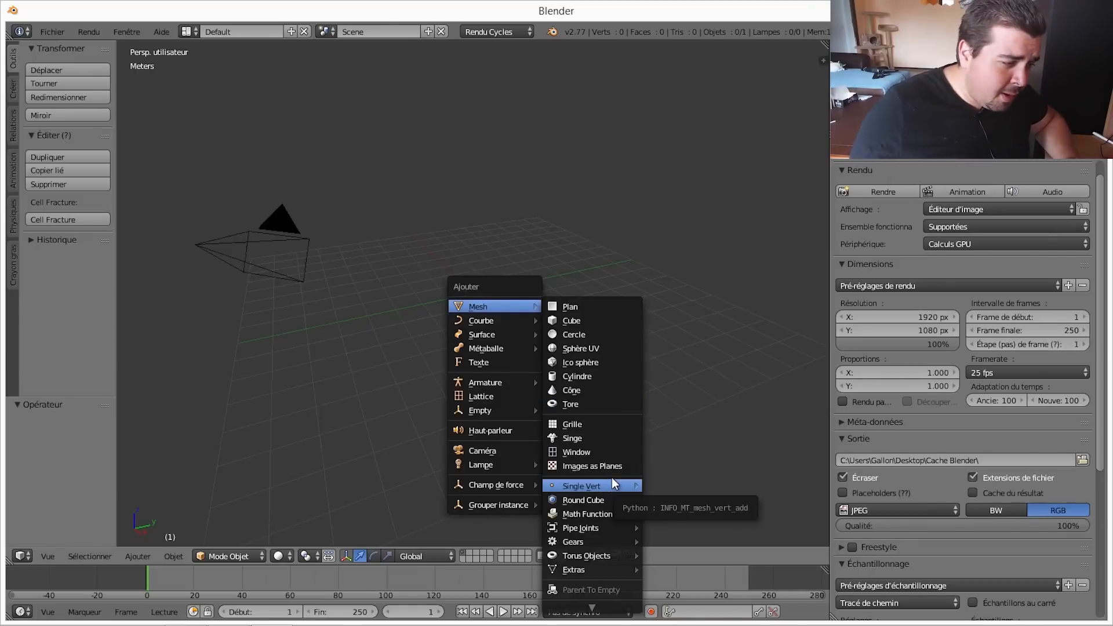
pyautogui.moveTo(594, 515)
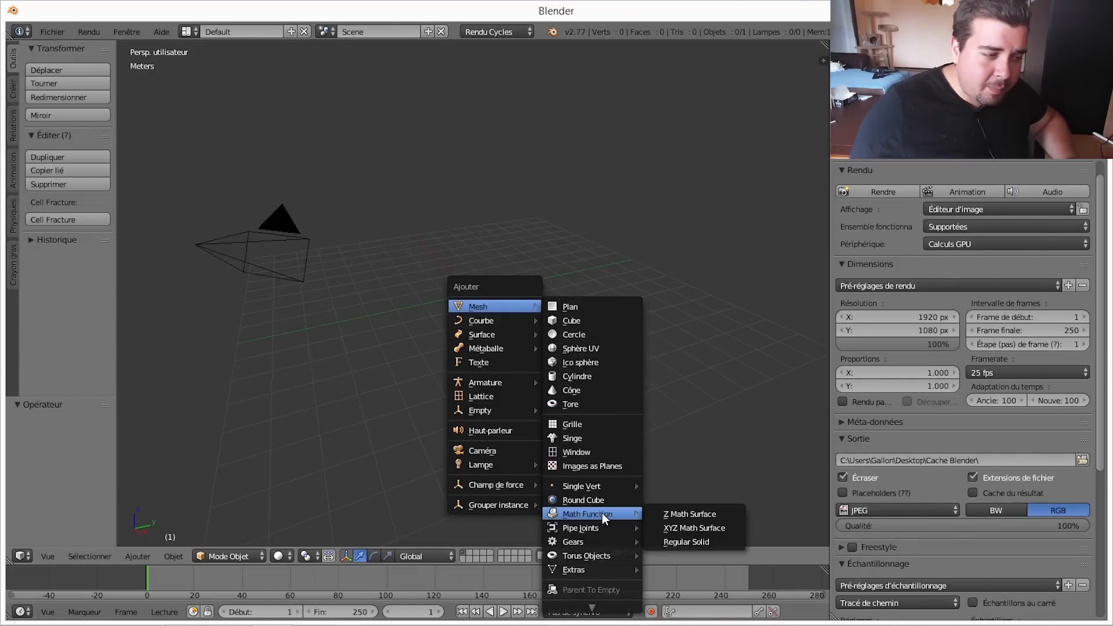
pyautogui.click(685, 541)
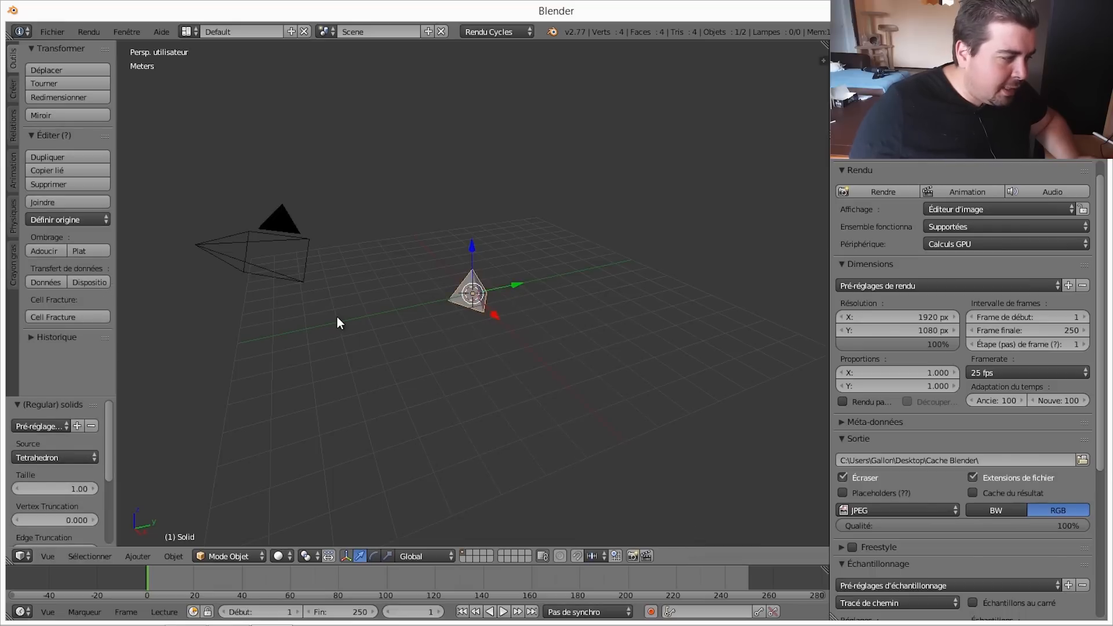
pyautogui.moveTo(108, 430); pyautogui.dragTo(107, 507)
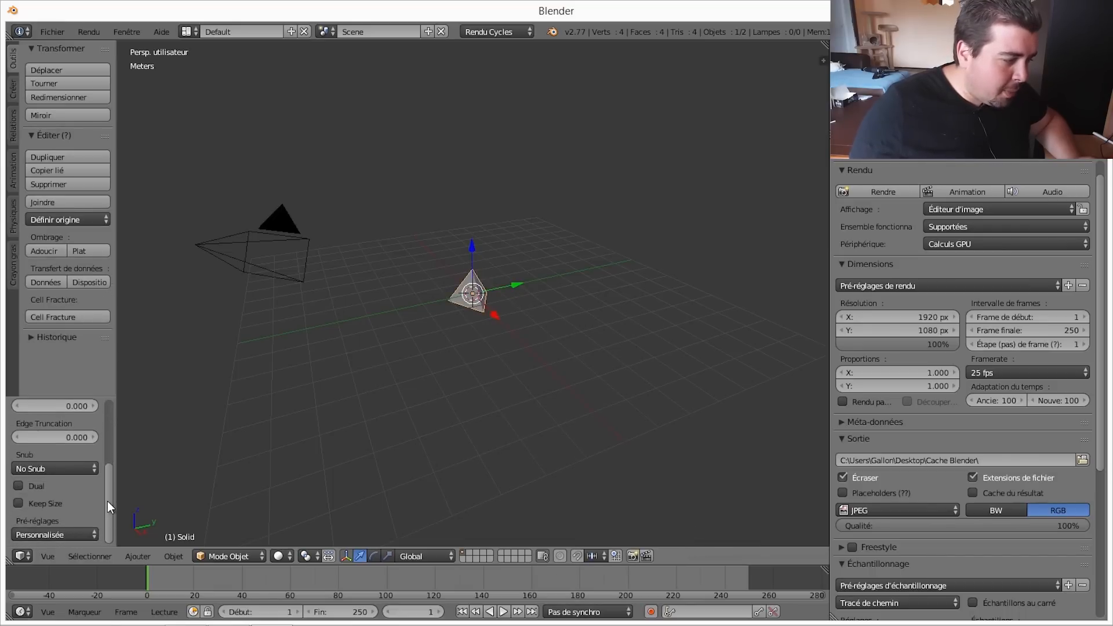
pyautogui.click(60, 534)
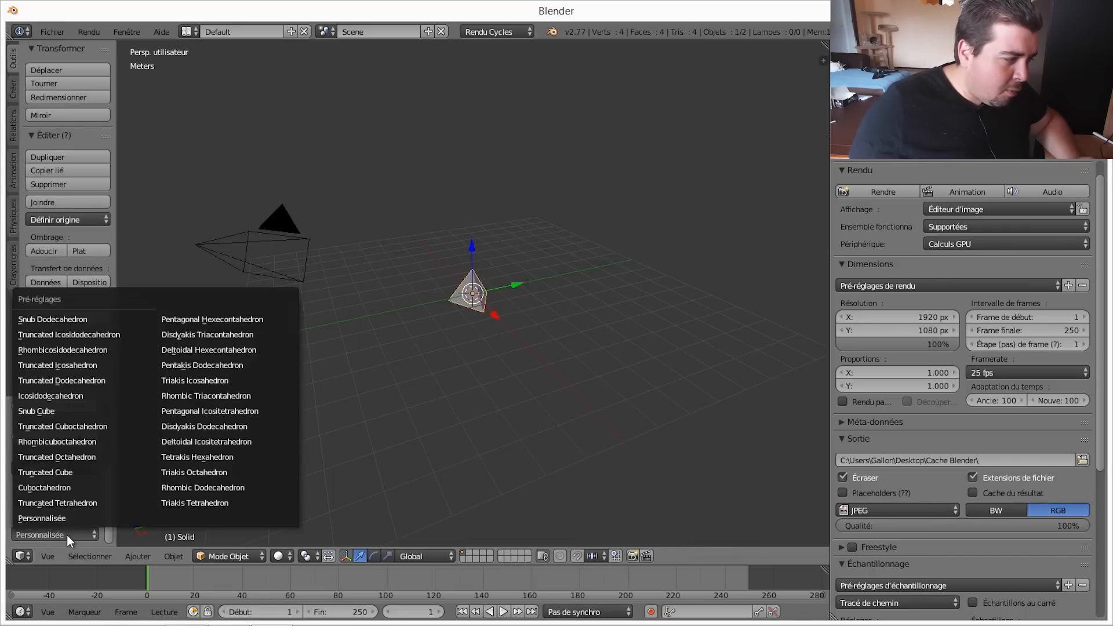
pyautogui.click(74, 365)
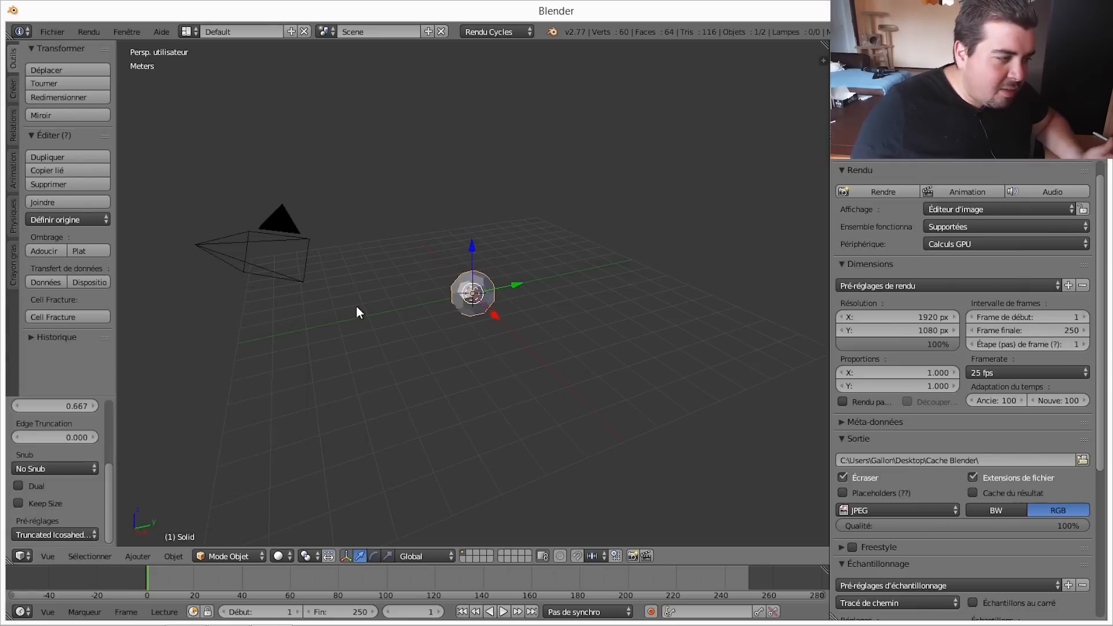
# Raise the solid along the Z axis so it sits above the 3D cursor.
pyautogui.moveTo(474, 252); pyautogui.dragTo(481, 203)
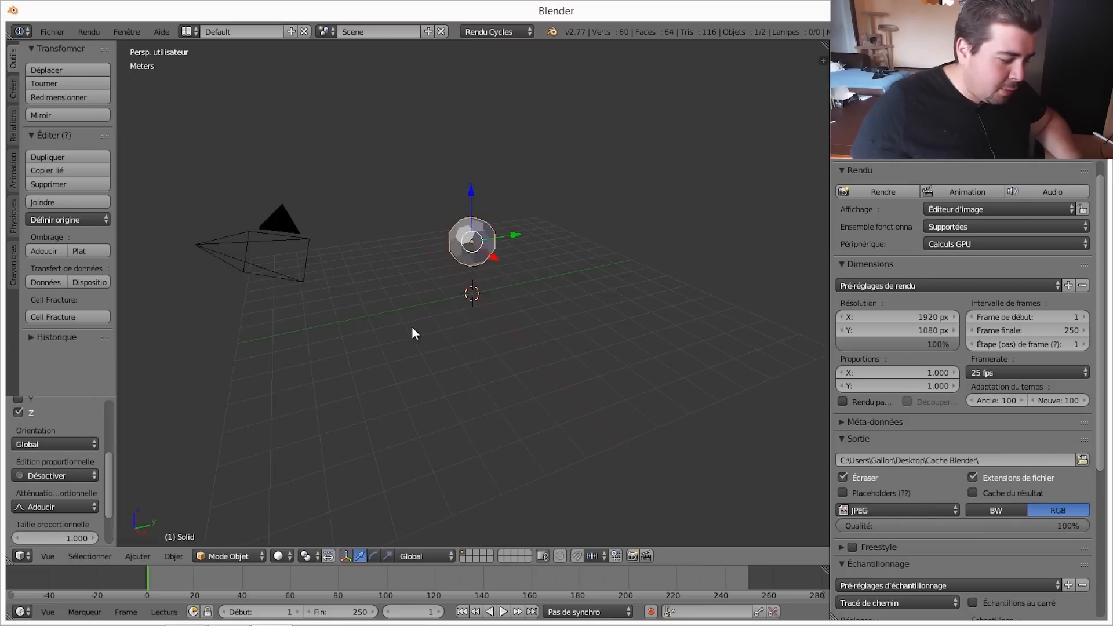
pyautogui.scroll(6, 460, 282)
pyautogui.keyDown('shift'); pyautogui.moveTo(444, 253); pyautogui.dragTo(471, 329, button='middle'); pyautogui.keyUp('shift')
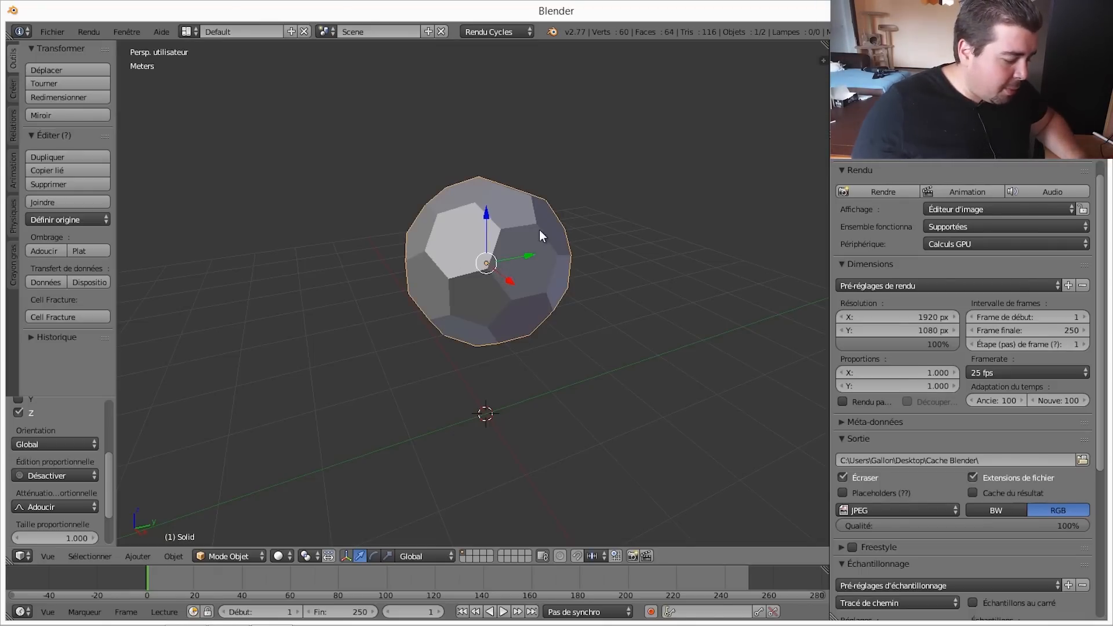
# In Edit Mode, select the edges cutting across the hexagons by similar length (Longueur) and dissolve them.
pyautogui.press('Tab')
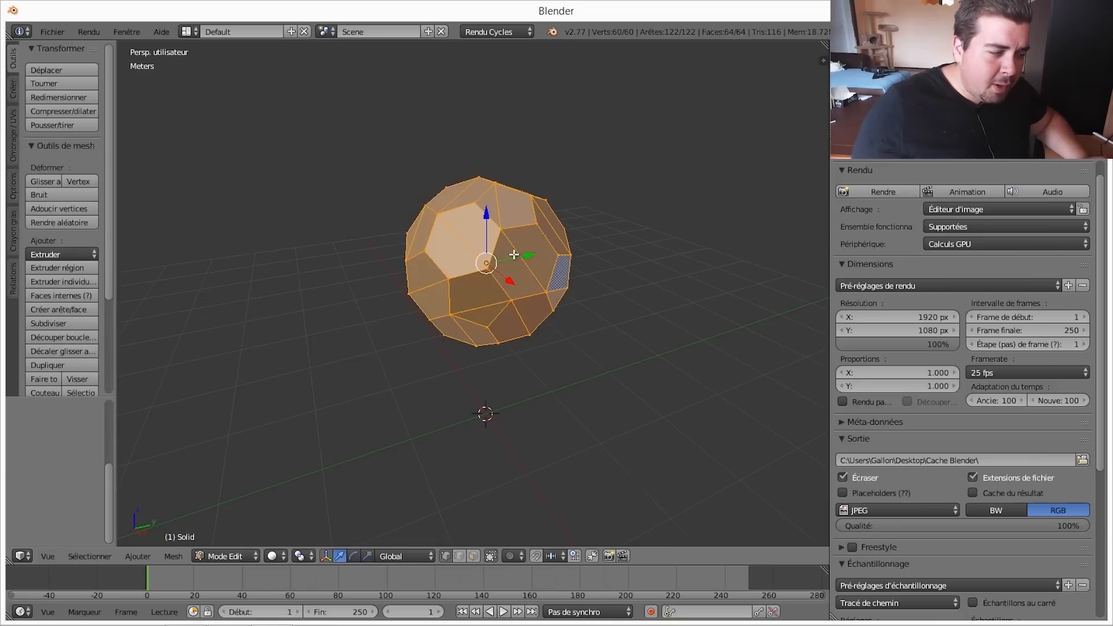
pyautogui.moveTo(556, 268); pyautogui.dragTo(515, 265, button='middle')
pyautogui.scroll(3, 515, 264)
pyautogui.moveTo(596, 246); pyautogui.dragTo(472, 259, button='middle')
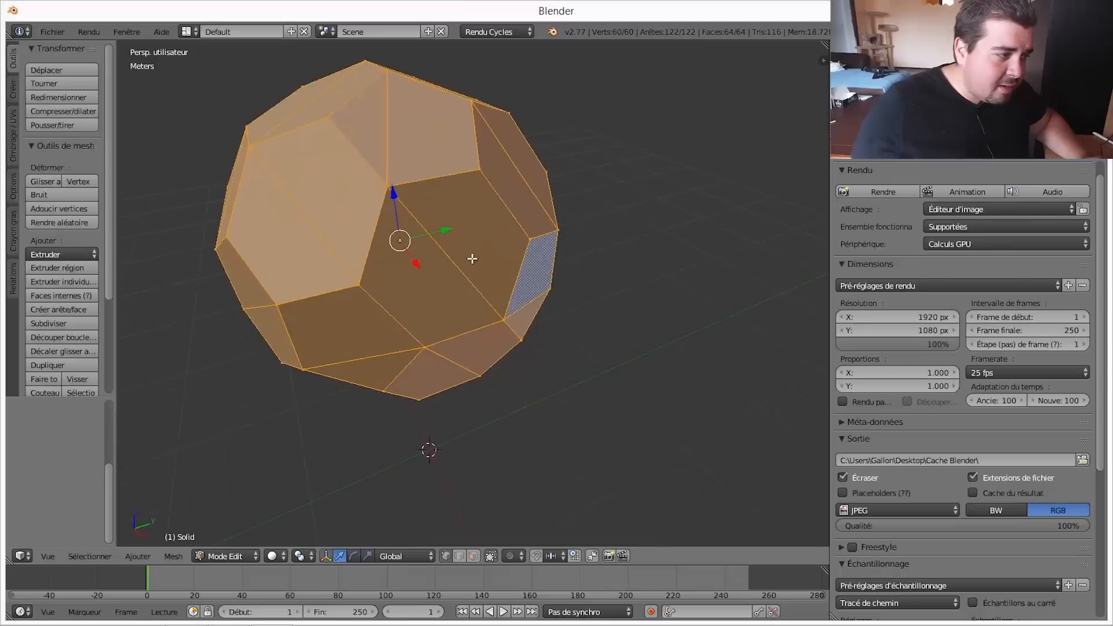
pyautogui.moveTo(404, 266); pyautogui.dragTo(363, 229, button='middle')
pyautogui.moveTo(433, 230); pyautogui.dragTo(492, 210, button='middle')
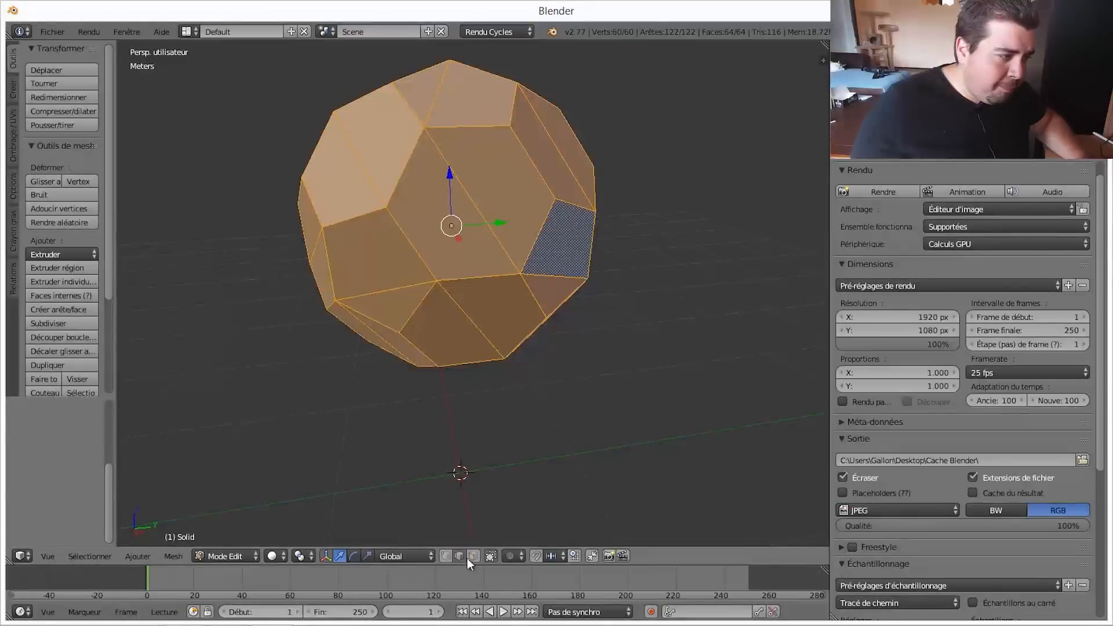
pyautogui.click(457, 555)
pyautogui.rightClick(488, 230)
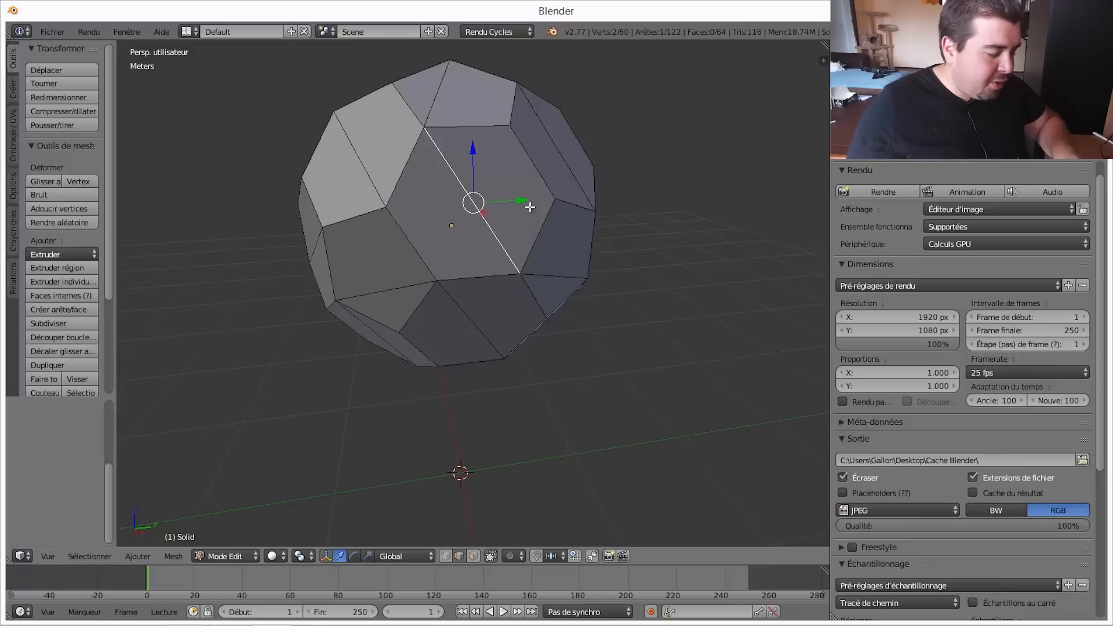
pyautogui.hotkey('shift', 'g')
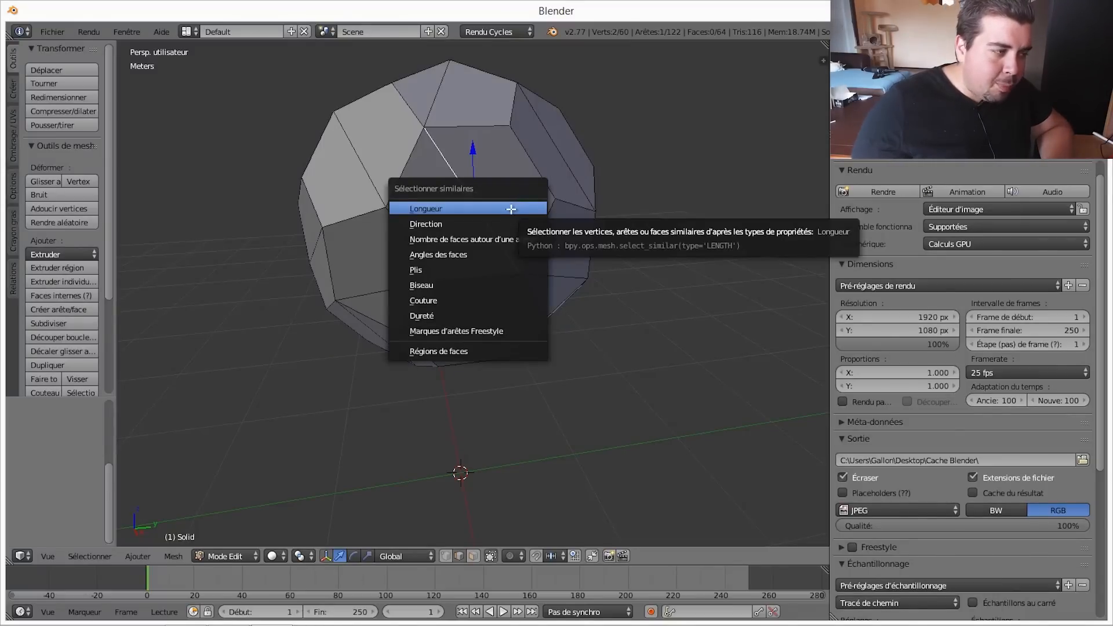
pyautogui.click(433, 209)
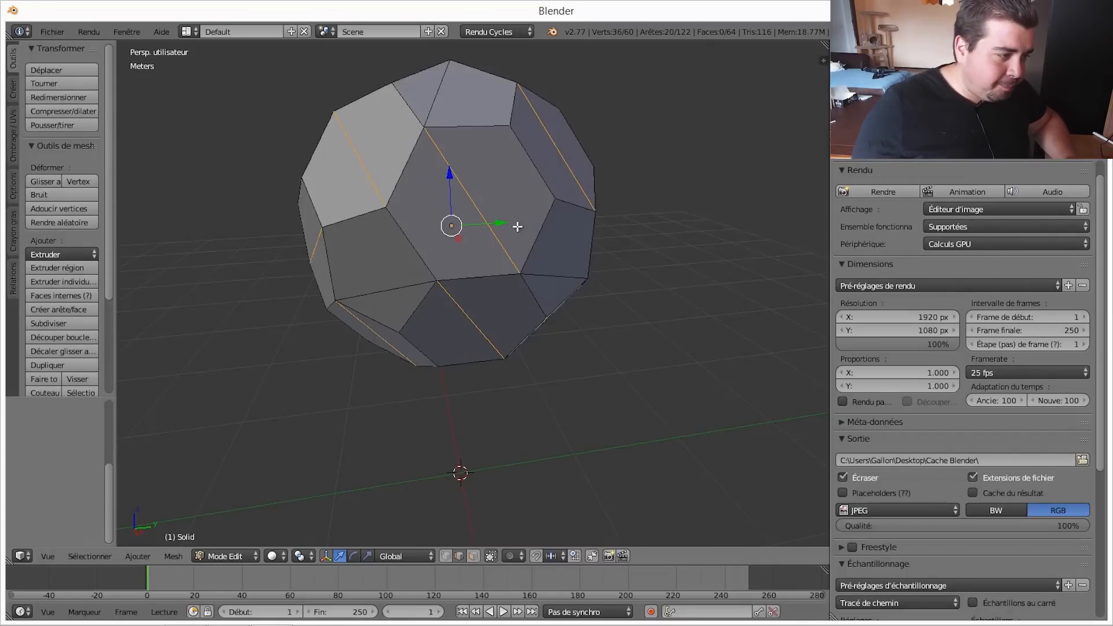
pyautogui.press('x')
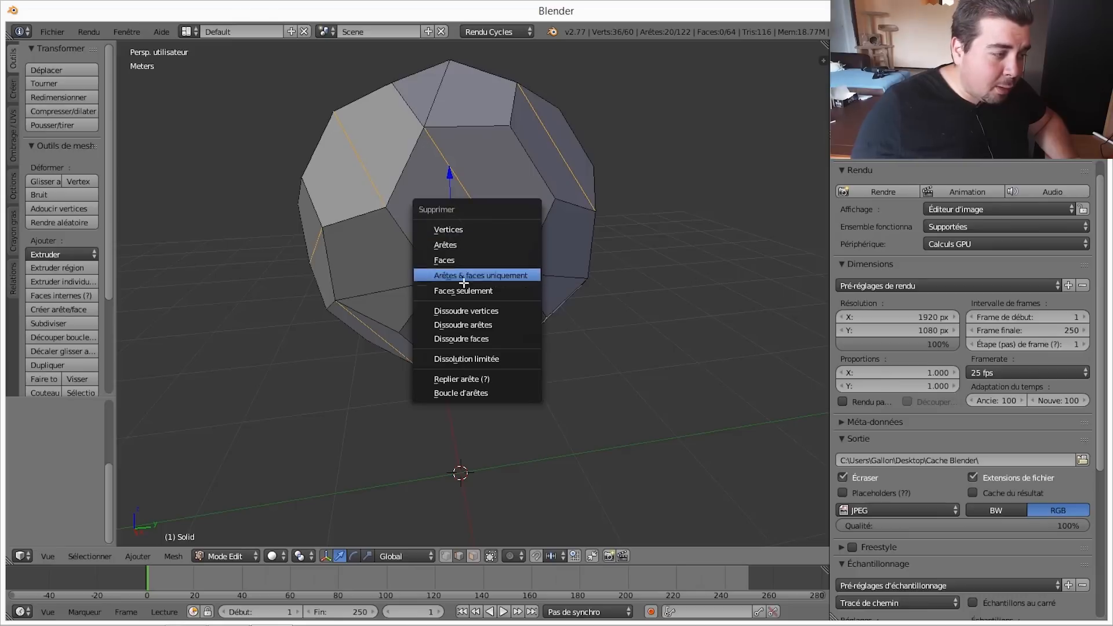
pyautogui.click(470, 325)
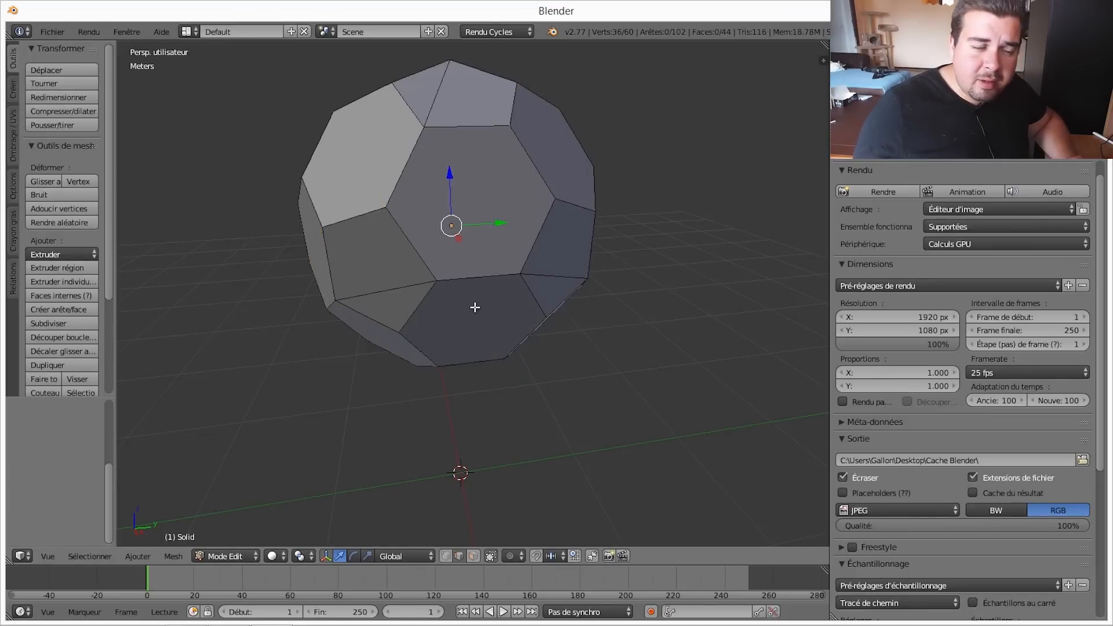
# Select the edges cutting across the pentagons by similar length (Longueur) and dissolve them.
pyautogui.rightClick(397, 290)
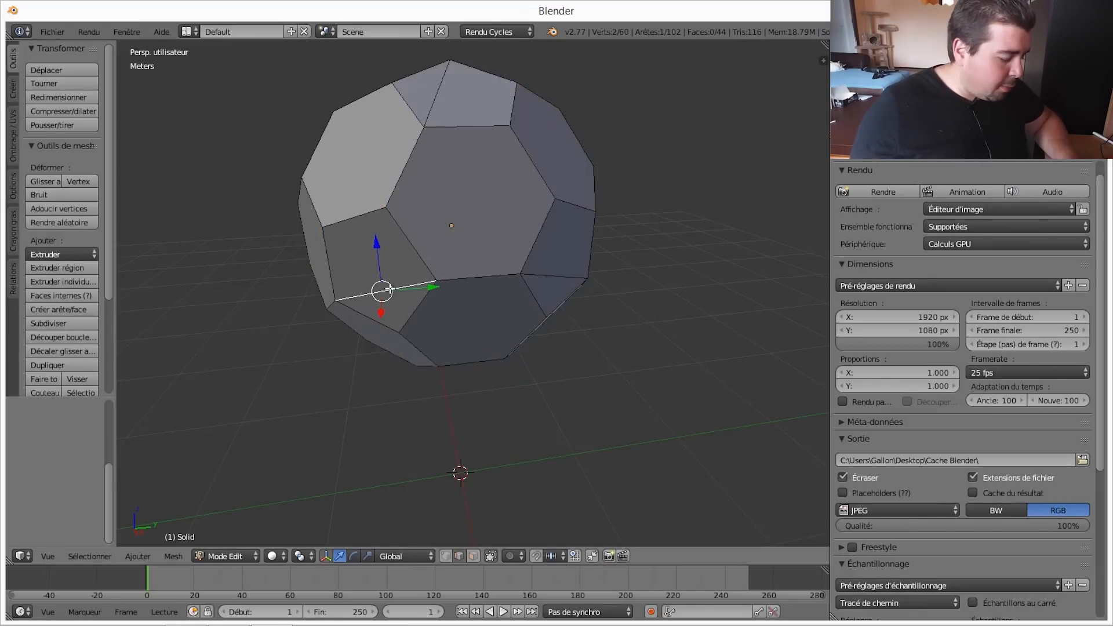
pyautogui.hotkey('shift', 'g')
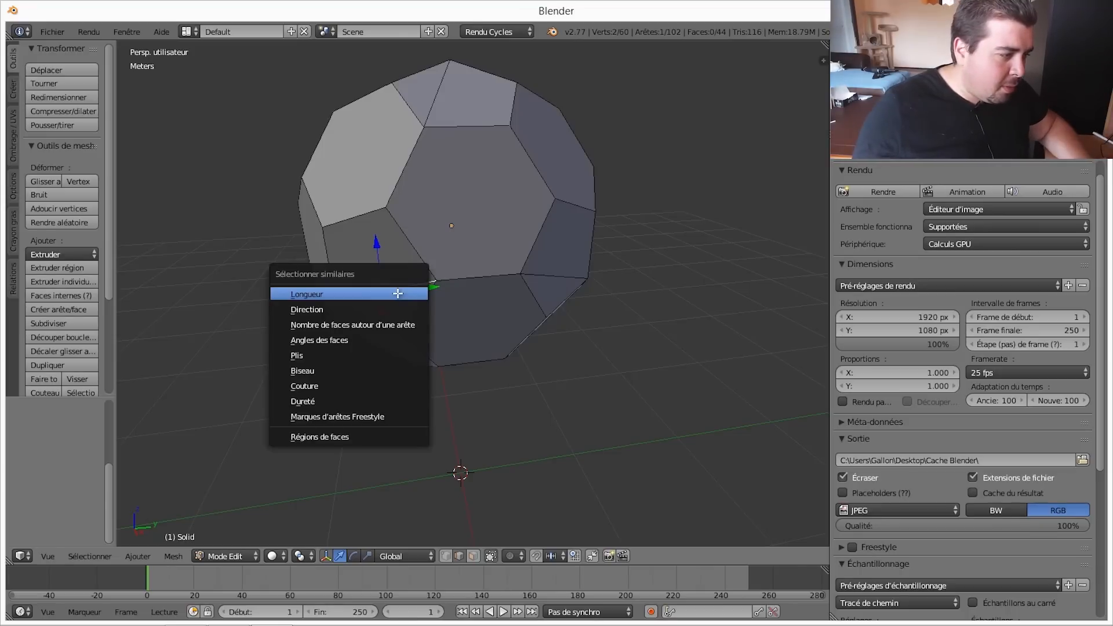
pyautogui.click(392, 295)
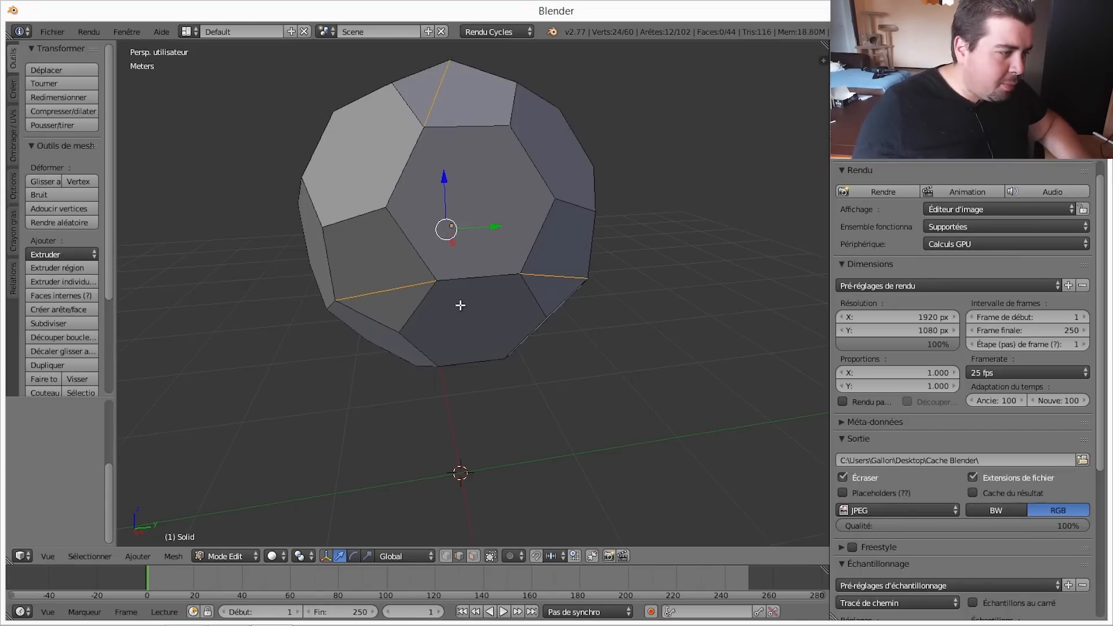
pyautogui.press('x')
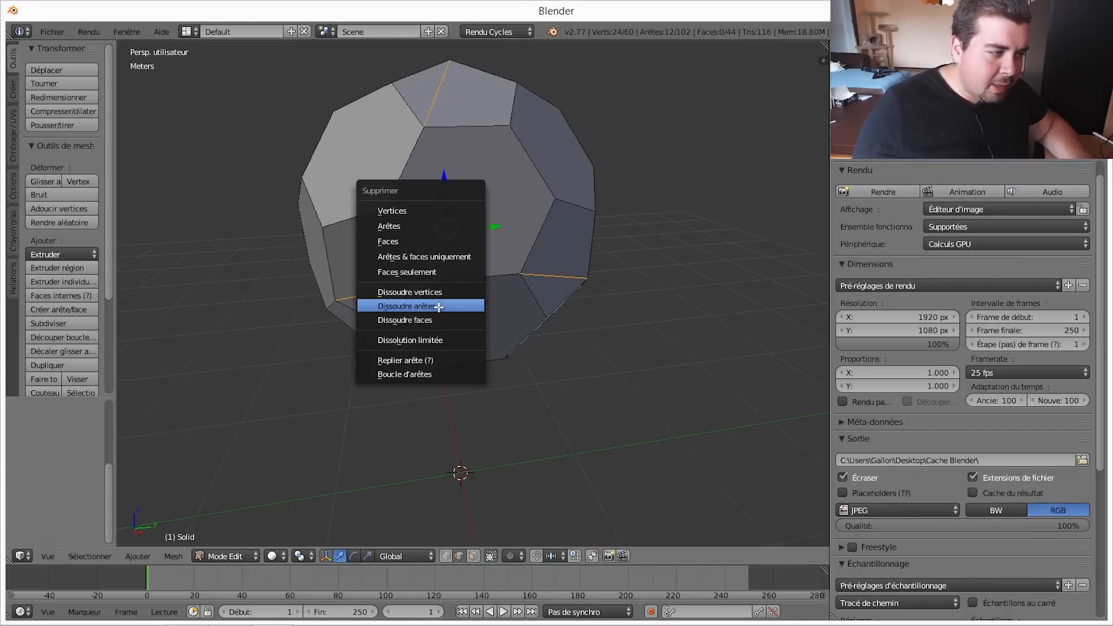
pyautogui.click(439, 308)
# Switch to face selection and select all hexagonal faces of the solid by similar area (Zone/Aire).
pyautogui.moveTo(495, 291); pyautogui.dragTo(338, 253, button='middle')
pyautogui.moveTo(470, 181); pyautogui.dragTo(390, 189, button='middle')
pyautogui.moveTo(556, 234); pyautogui.dragTo(493, 203, button='middle')
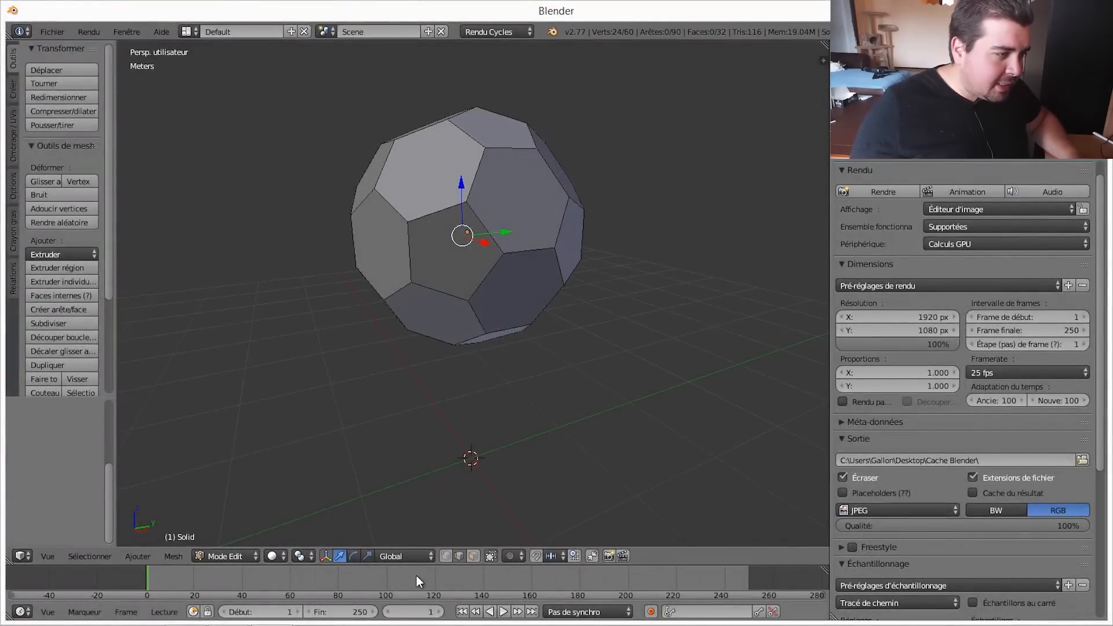
pyautogui.moveTo(503, 218); pyautogui.dragTo(490, 215, button='middle')
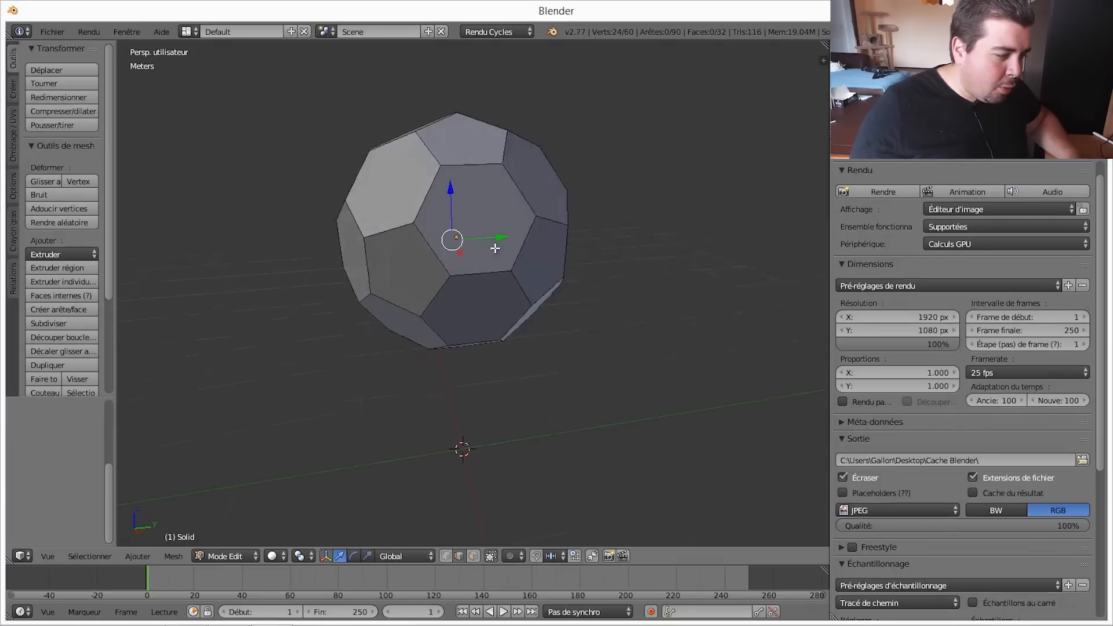
pyautogui.click(472, 555)
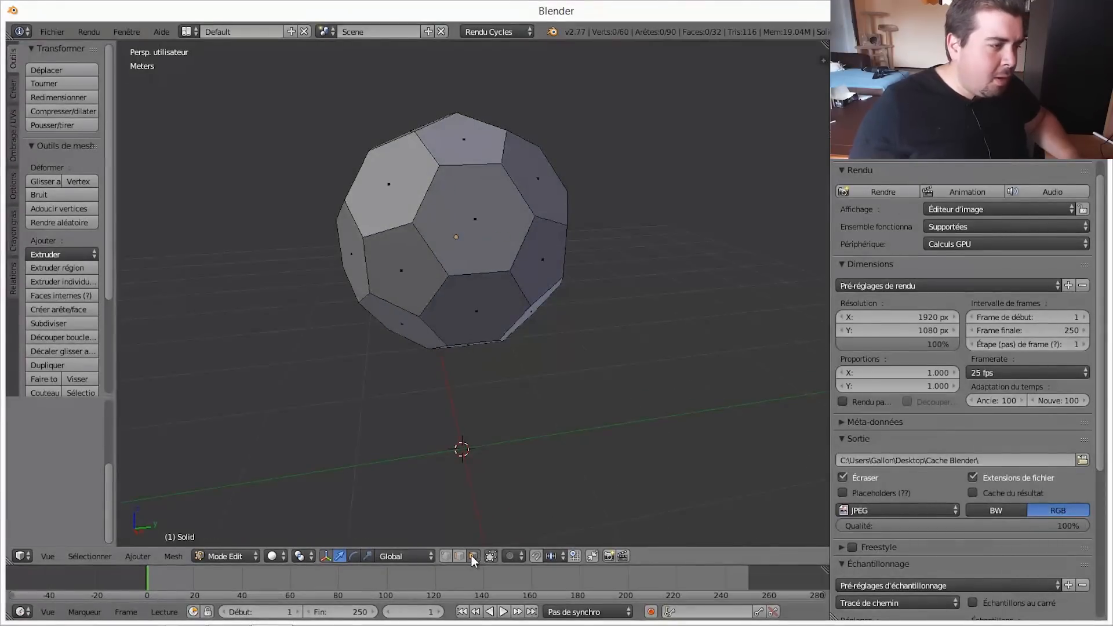
pyautogui.rightClick(461, 227)
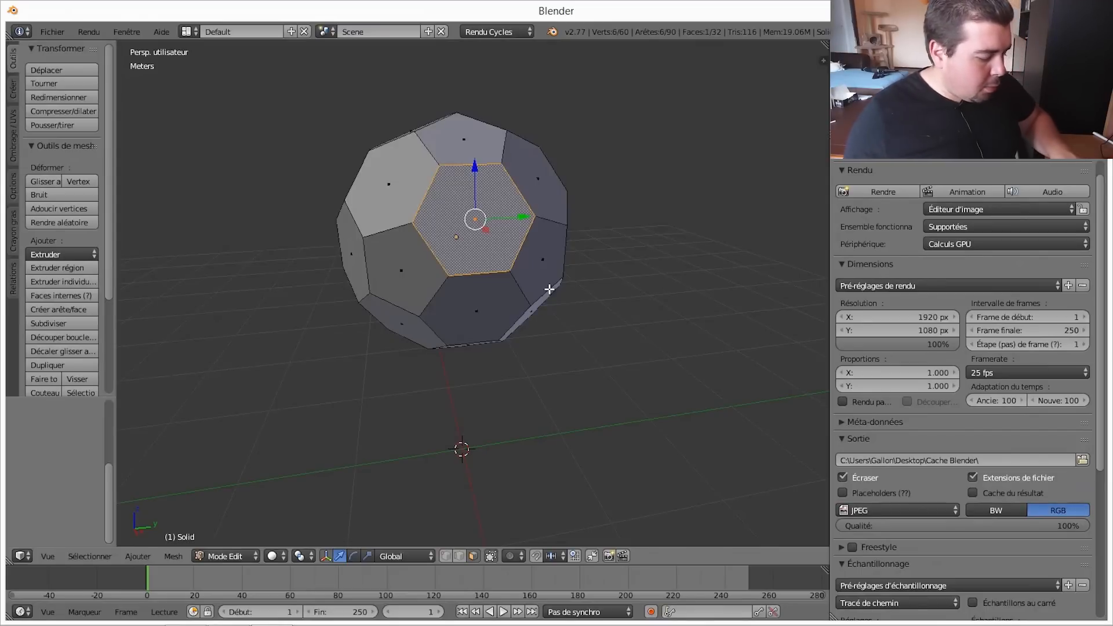
pyautogui.hotkey('shift', 'g')
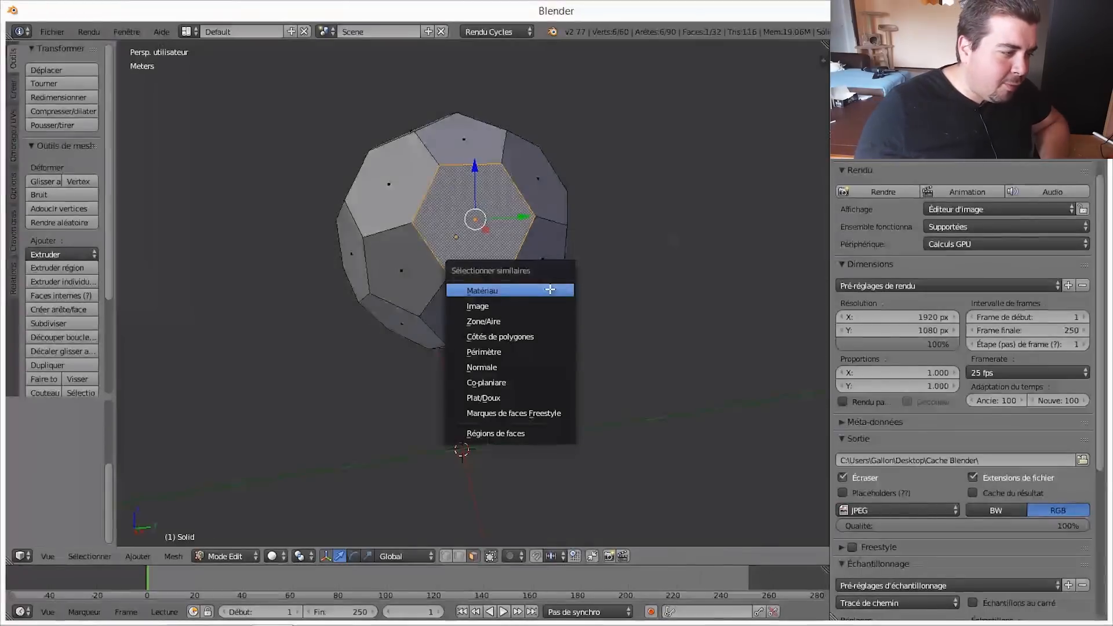
pyautogui.click(505, 322)
# Create a new material for the solid and set its surface to a mix shader (Shader de mélange).
pyautogui.moveTo(505, 251); pyautogui.dragTo(550, 169, button='middle')
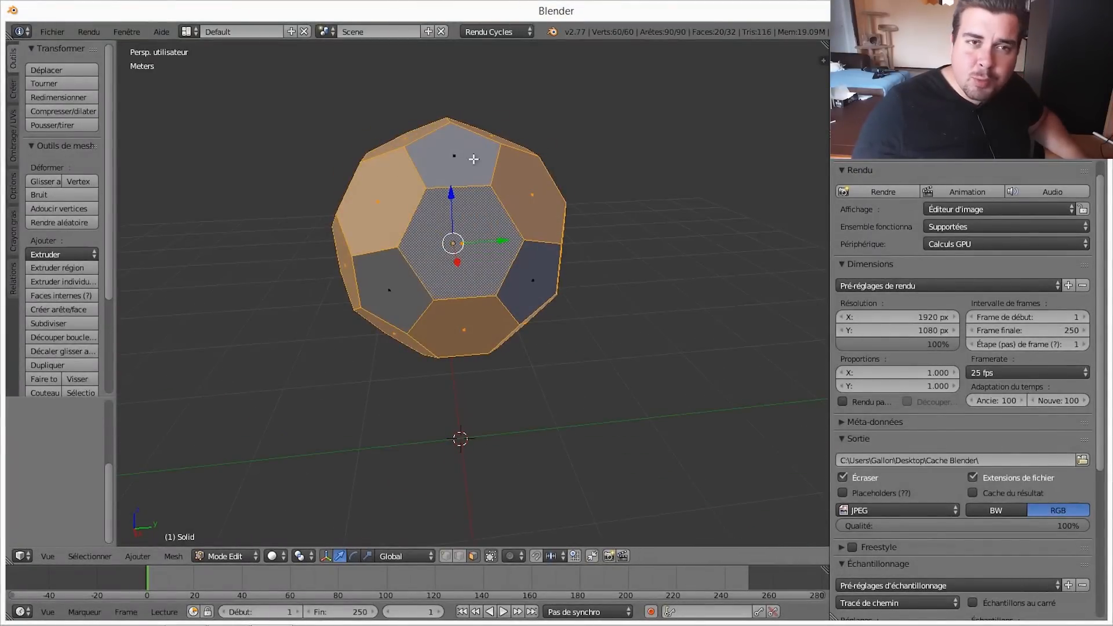
pyautogui.moveTo(530, 248); pyautogui.dragTo(566, 222, button='middle')
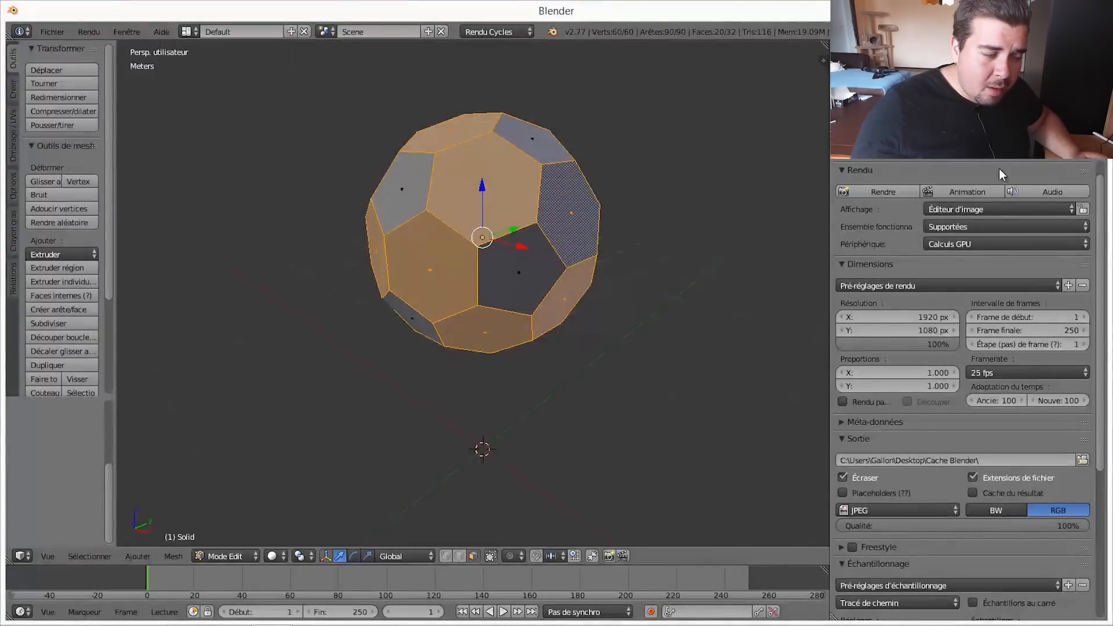
pyautogui.click(978, 149)
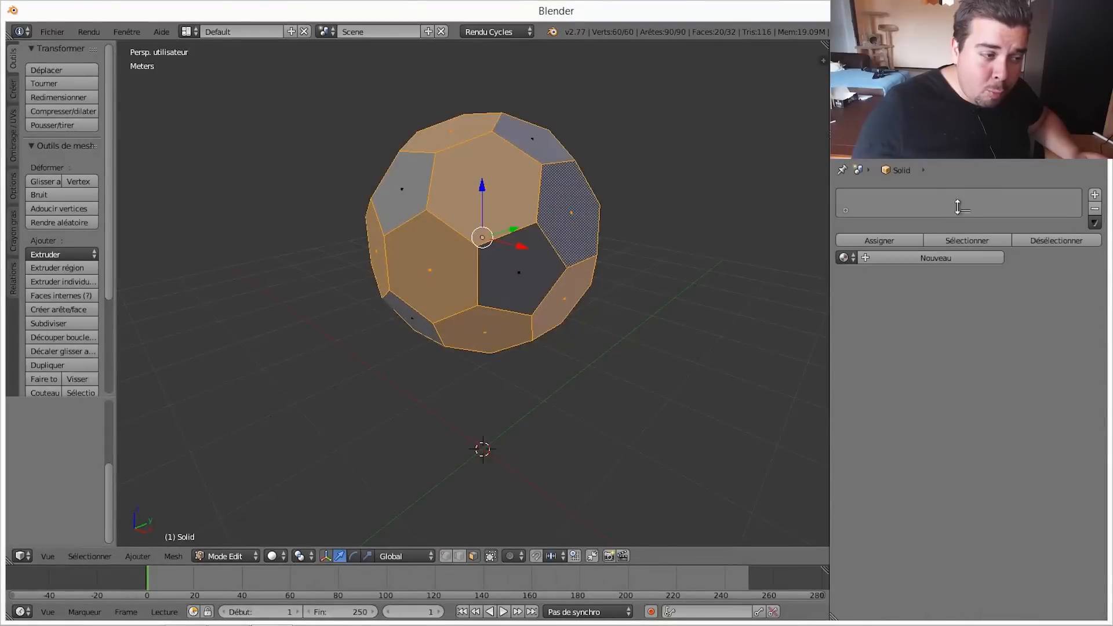
pyautogui.click(912, 259)
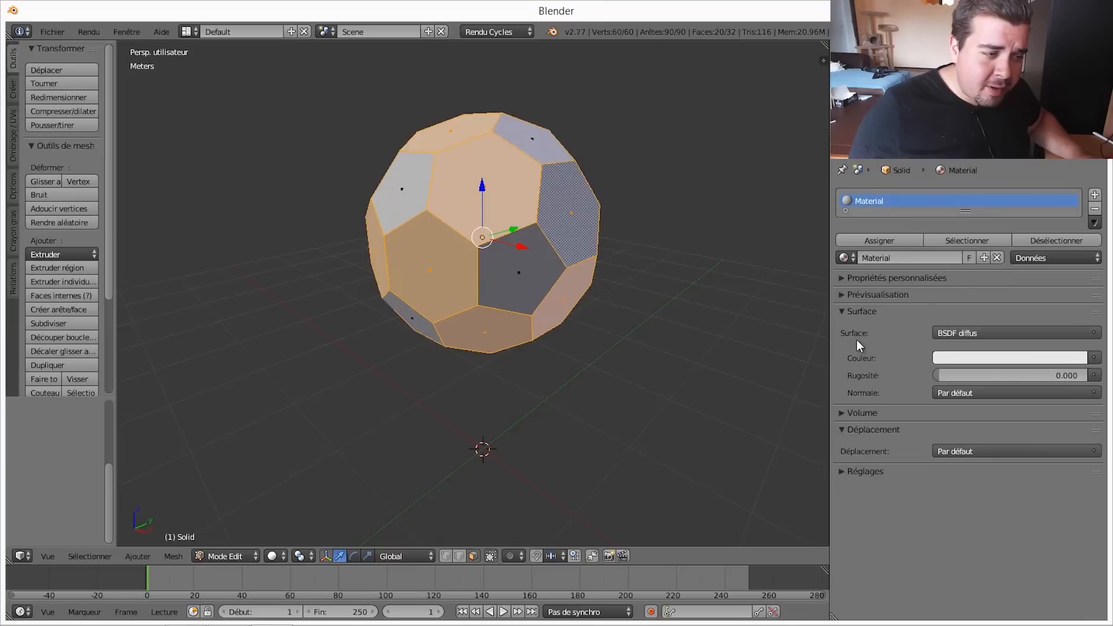
pyautogui.click(998, 336)
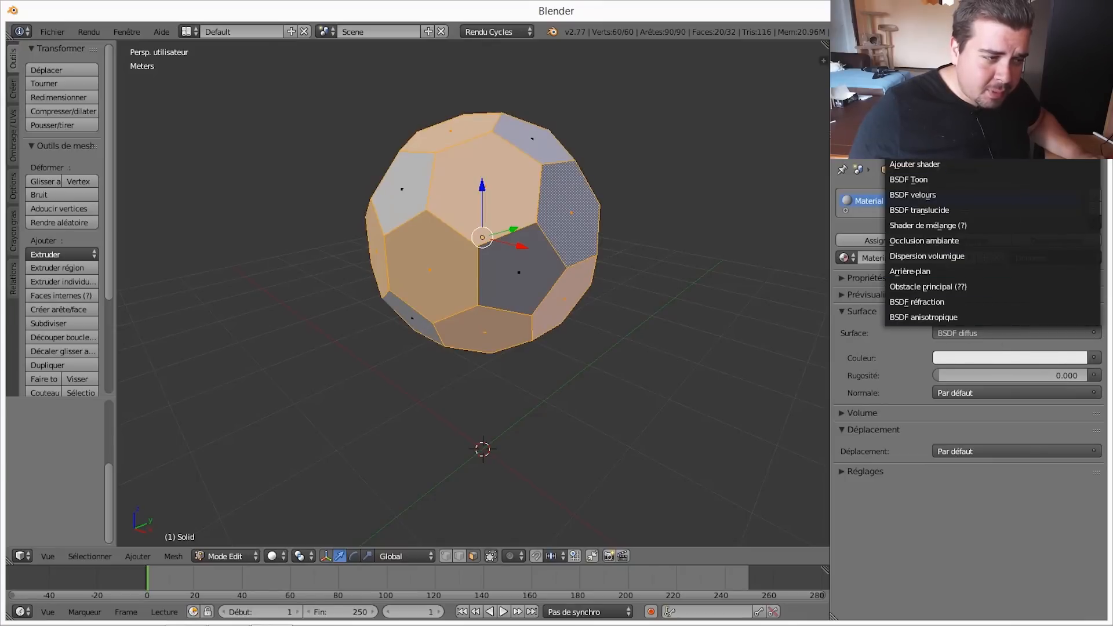
pyautogui.click(939, 226)
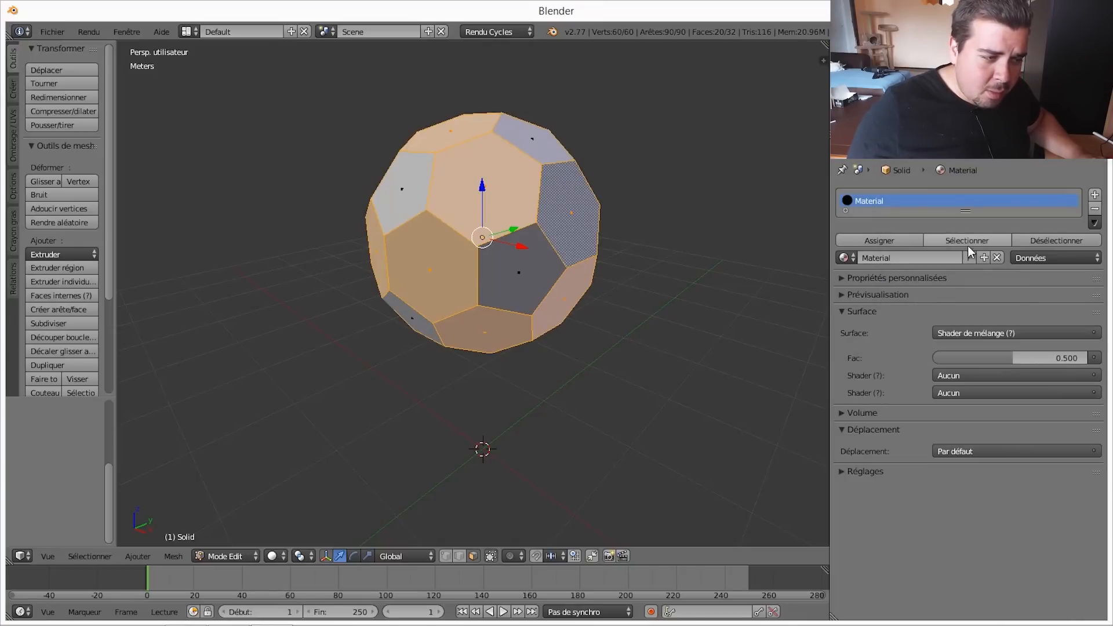
# Mix BSDF diffus as the first shader with BSDF brillant as the second, setting the glossy roughness to 0.03.
pyautogui.click(998, 374)
pyautogui.click(958, 161)
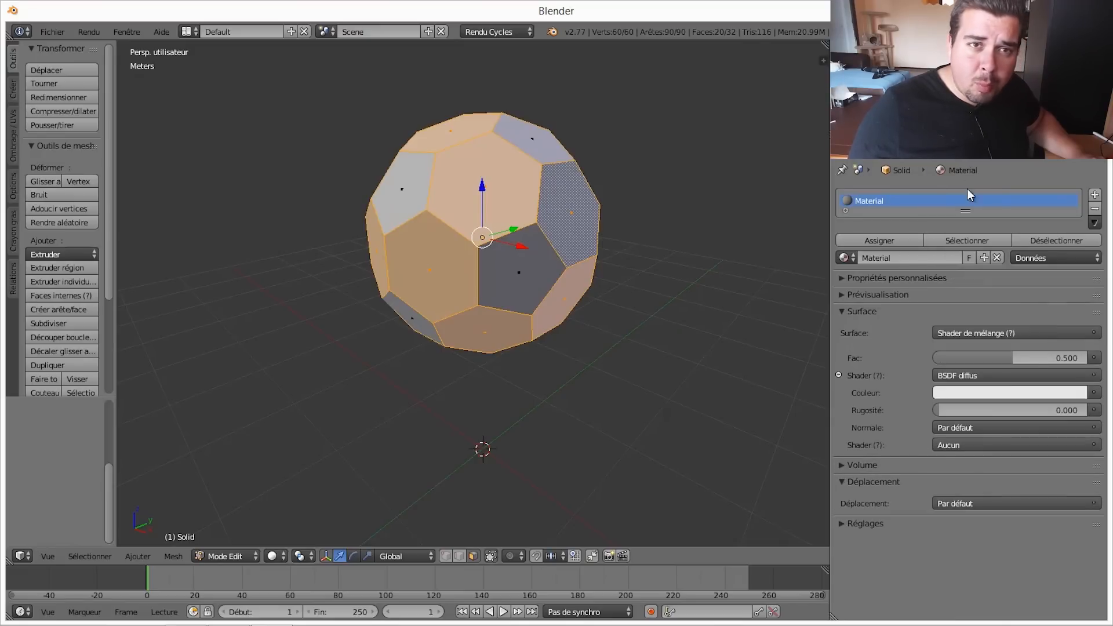
pyautogui.click(992, 445)
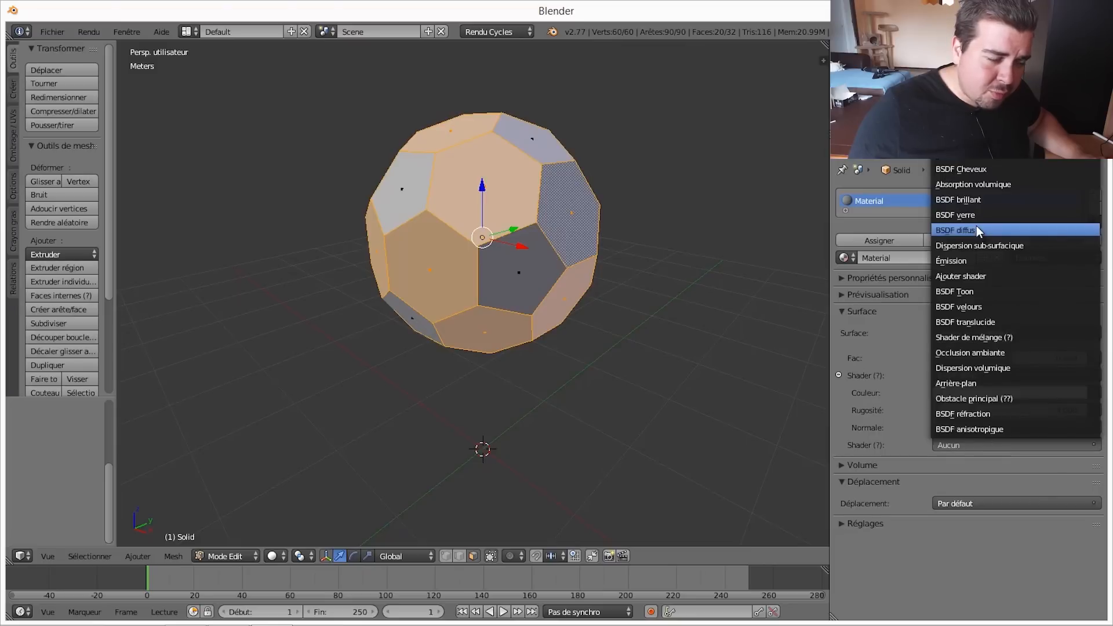
pyautogui.click(972, 201)
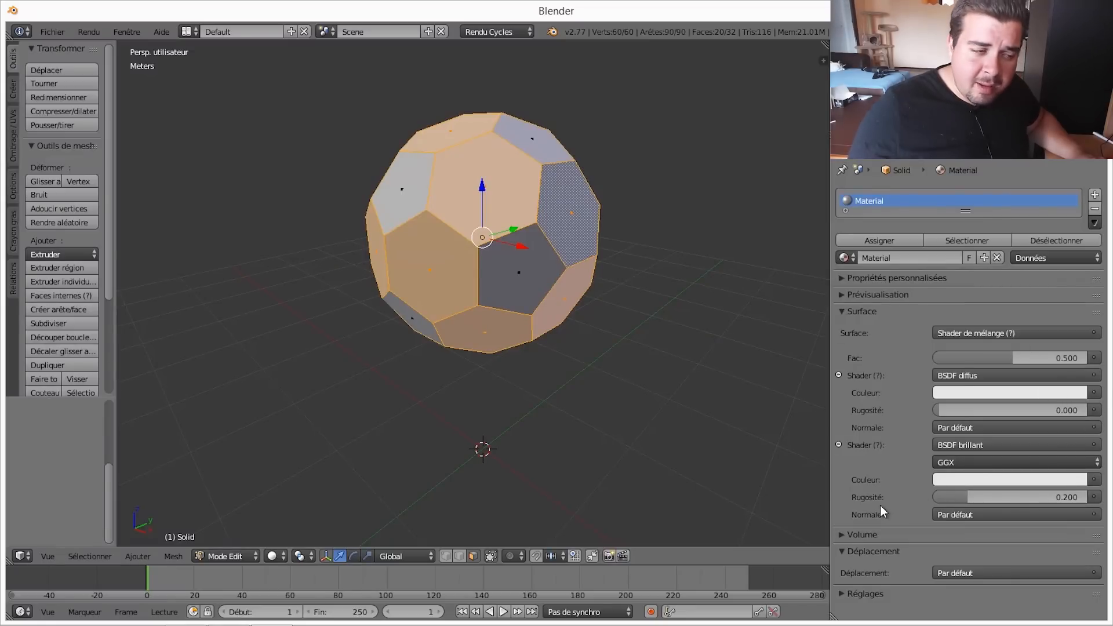
pyautogui.click(1058, 494)
pyautogui.write('0.03')
pyautogui.press('Return')
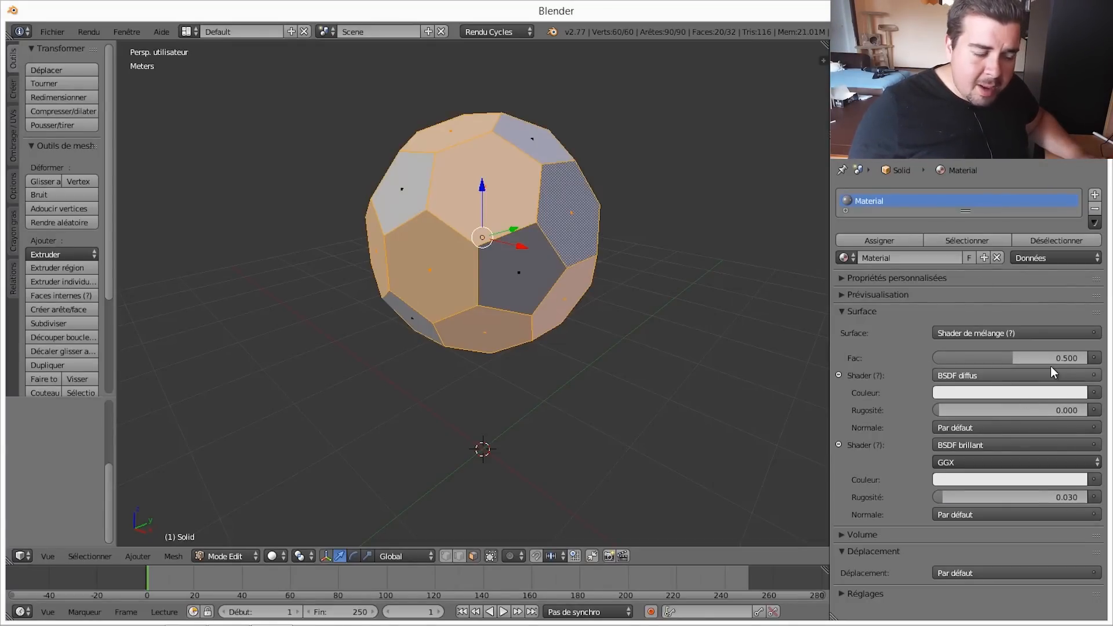
# Set the mix factor (Fac) of the hexagons' material to 0.2.
pyautogui.click(1073, 360)
pyautogui.write('0.2')
pyautogui.press('Return')
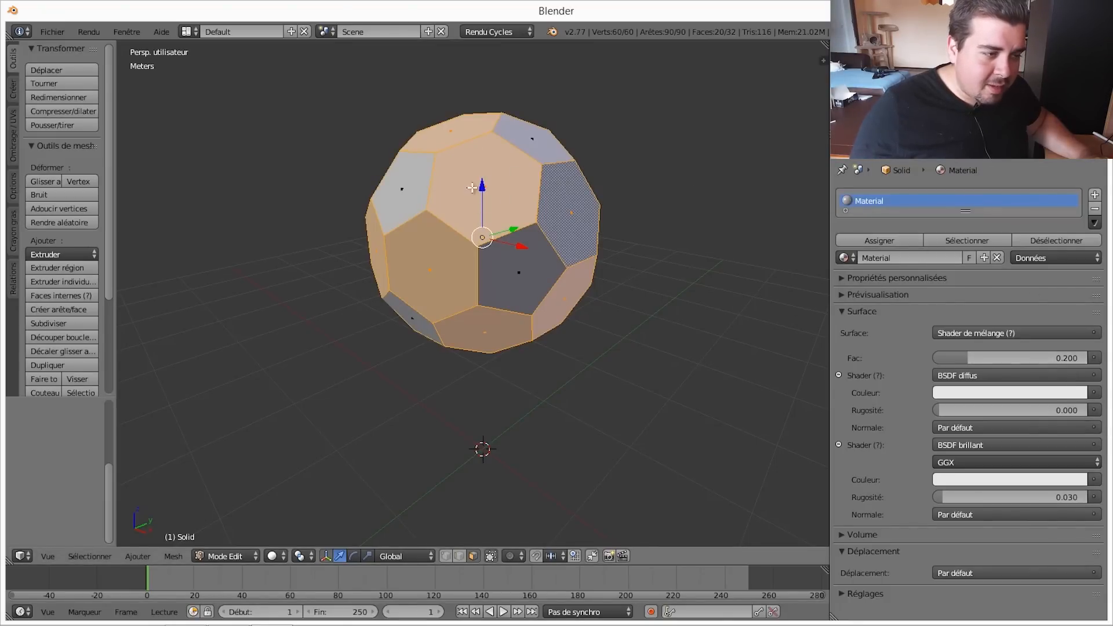
# Duplicate the material as a separate copy, add a second material slot and put the original Material in it.
pyautogui.click(983, 257)
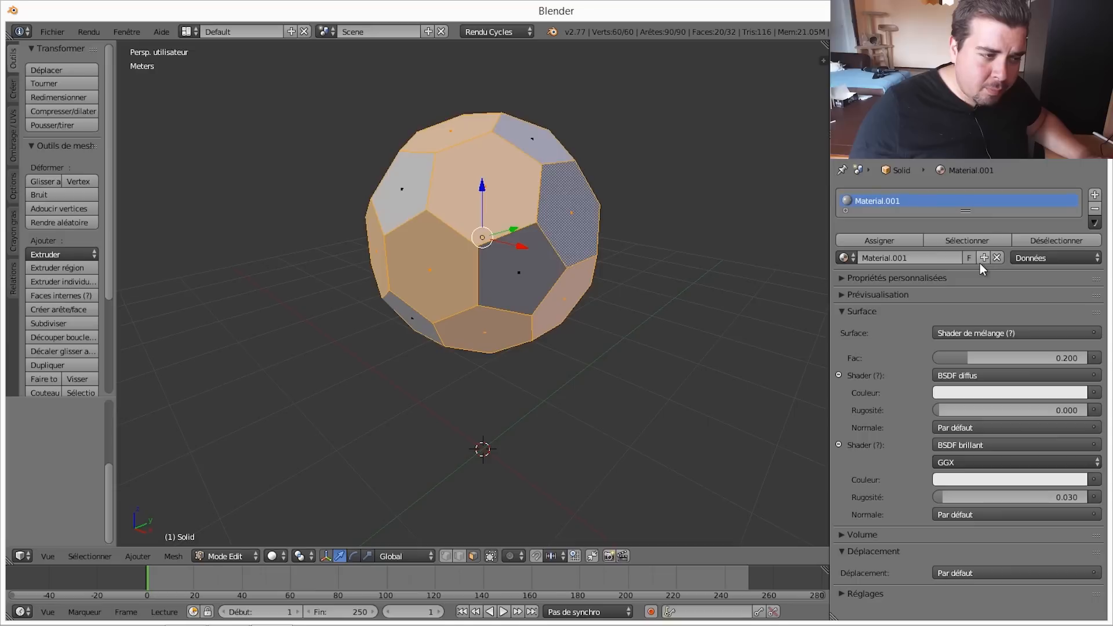
pyautogui.click(1095, 195)
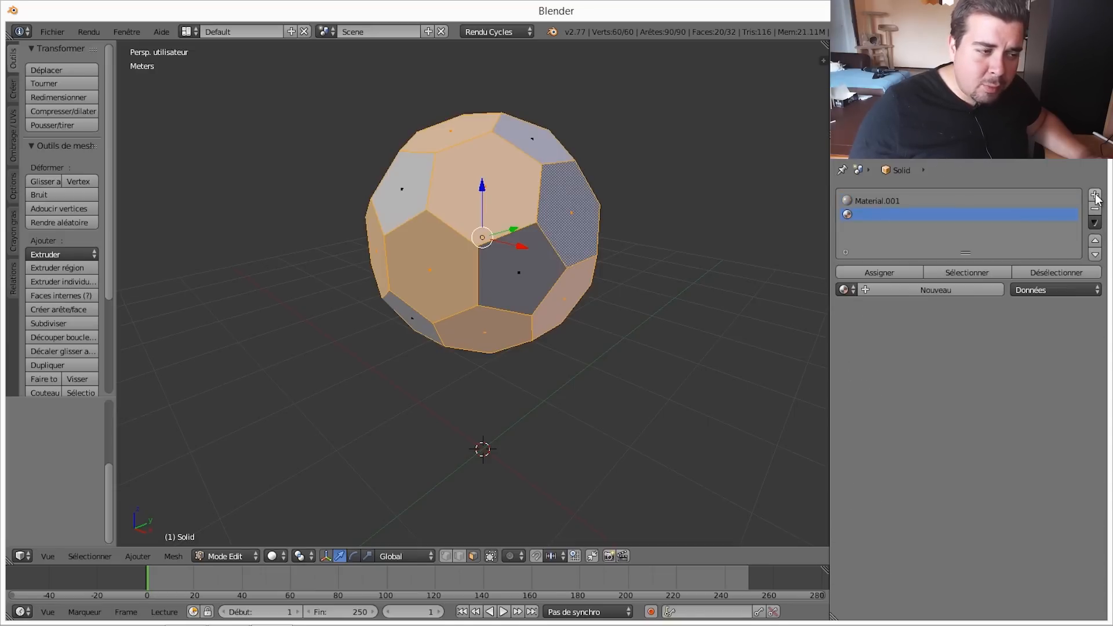
pyautogui.click(854, 290)
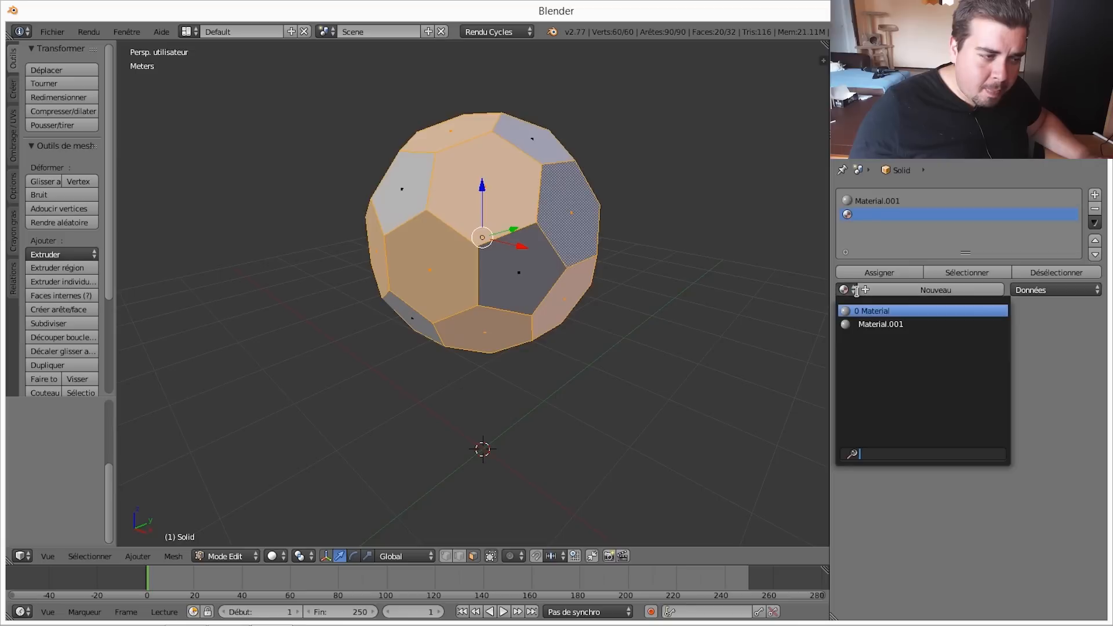
pyautogui.click(885, 312)
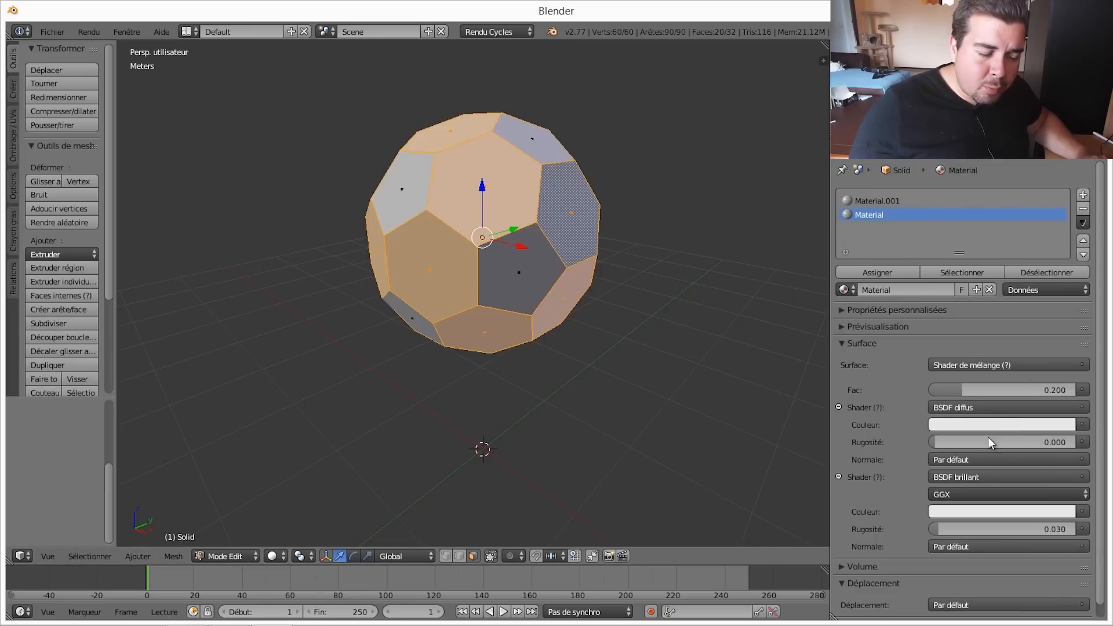
# Set the second slot's material to a black diffuse color and a dark grey glossy color.
pyautogui.click(1032, 425)
pyautogui.moveTo(1062, 242); pyautogui.dragTo(1070, 432)
pyautogui.click(1009, 510)
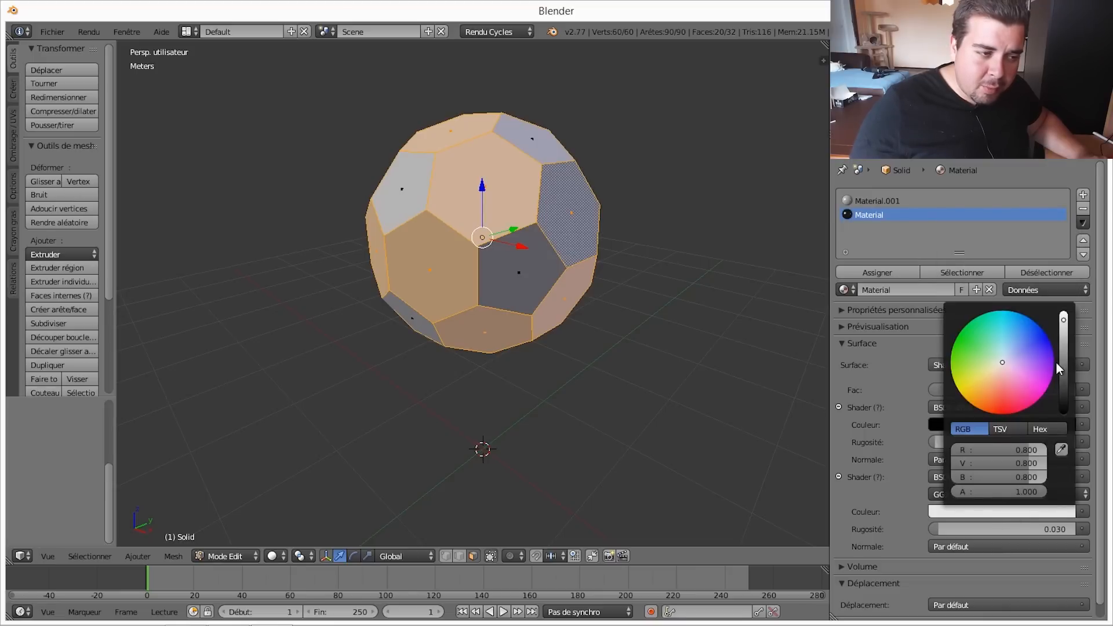
pyautogui.moveTo(1063, 332); pyautogui.dragTo(1064, 365)
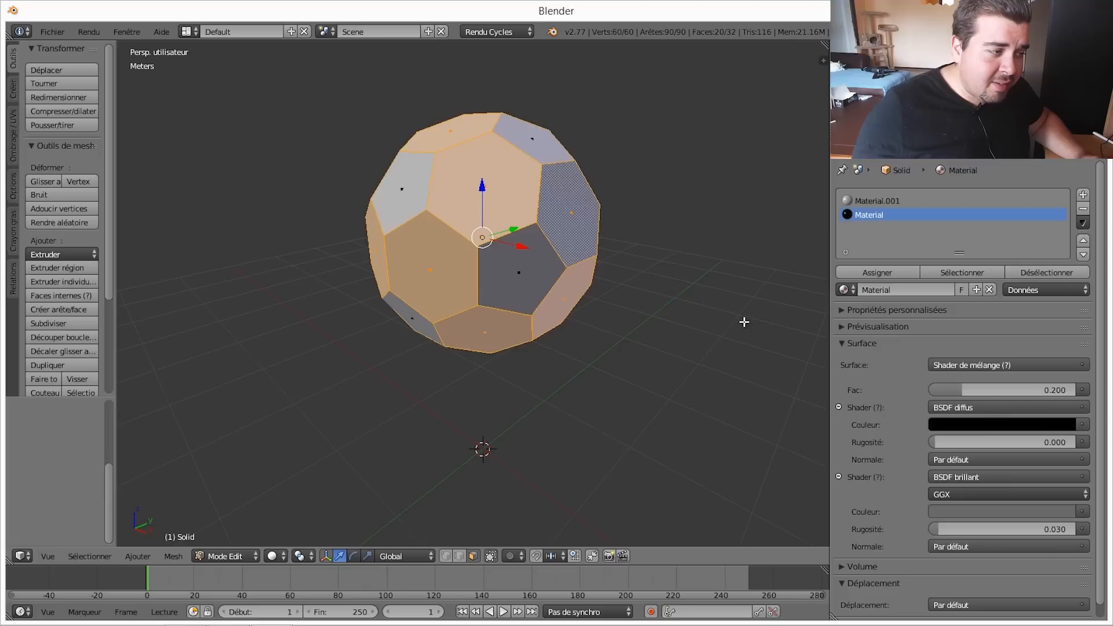
# Select all pentagonal faces by similar area (Zone/Aire) and assign the black material to them.
pyautogui.rightClick(535, 257)
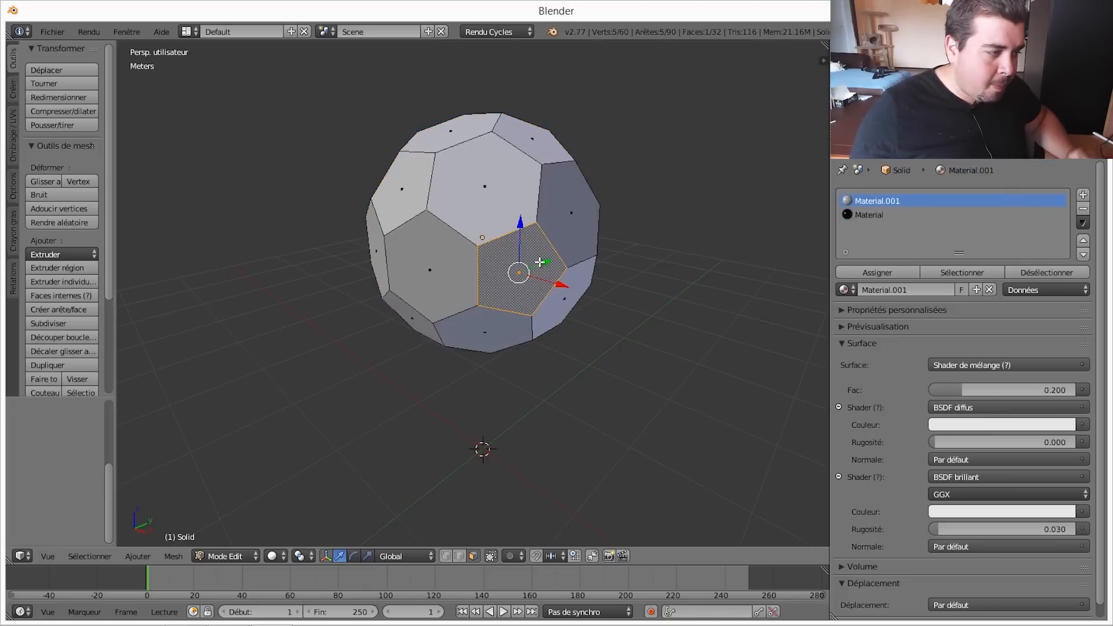
pyautogui.hotkey('shift', 'g')
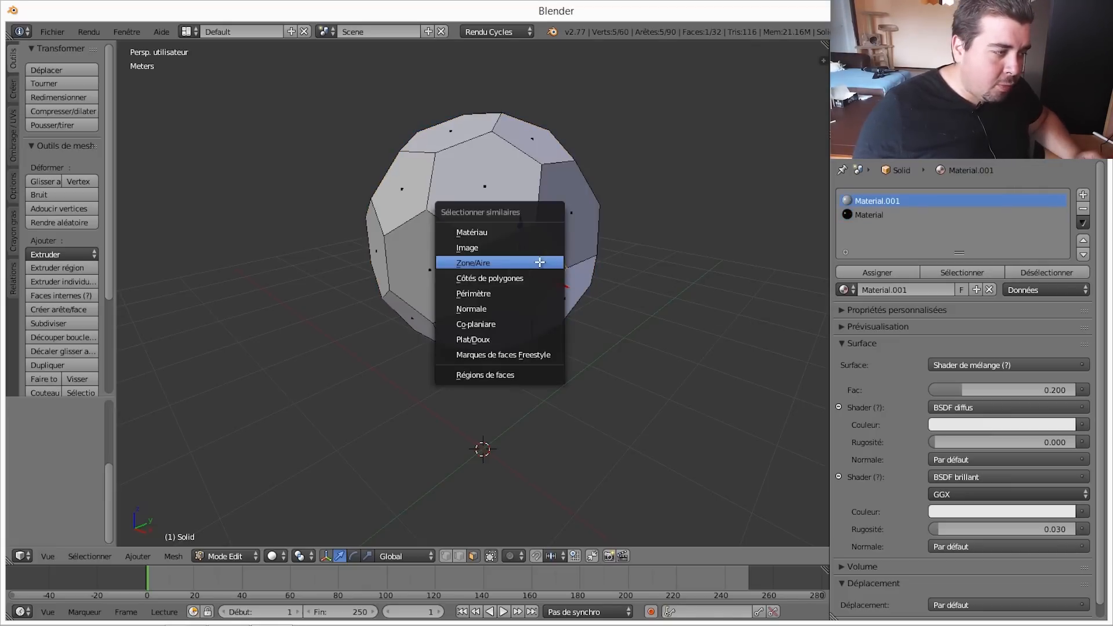
pyautogui.click(494, 264)
pyautogui.moveTo(519, 168); pyautogui.dragTo(566, 245, button='middle')
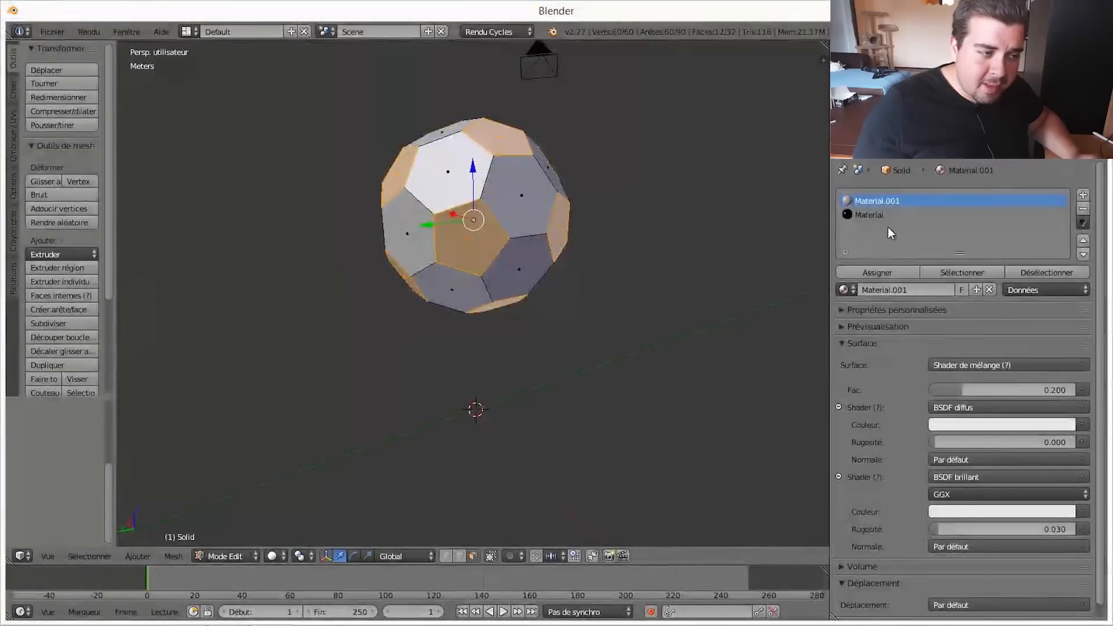
pyautogui.click(874, 216)
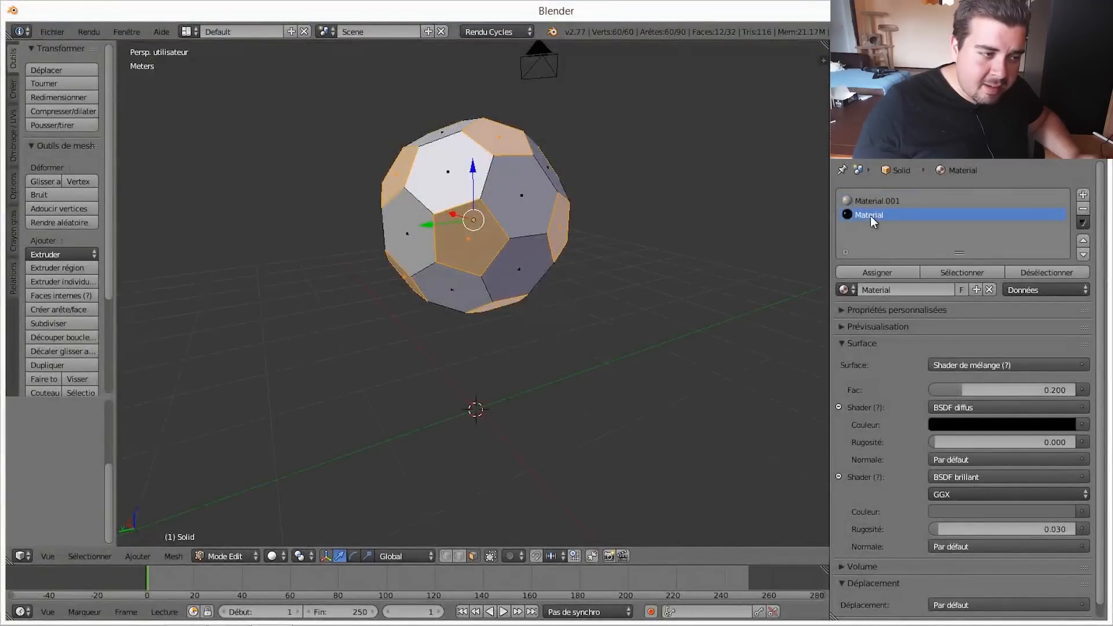
pyautogui.click(876, 273)
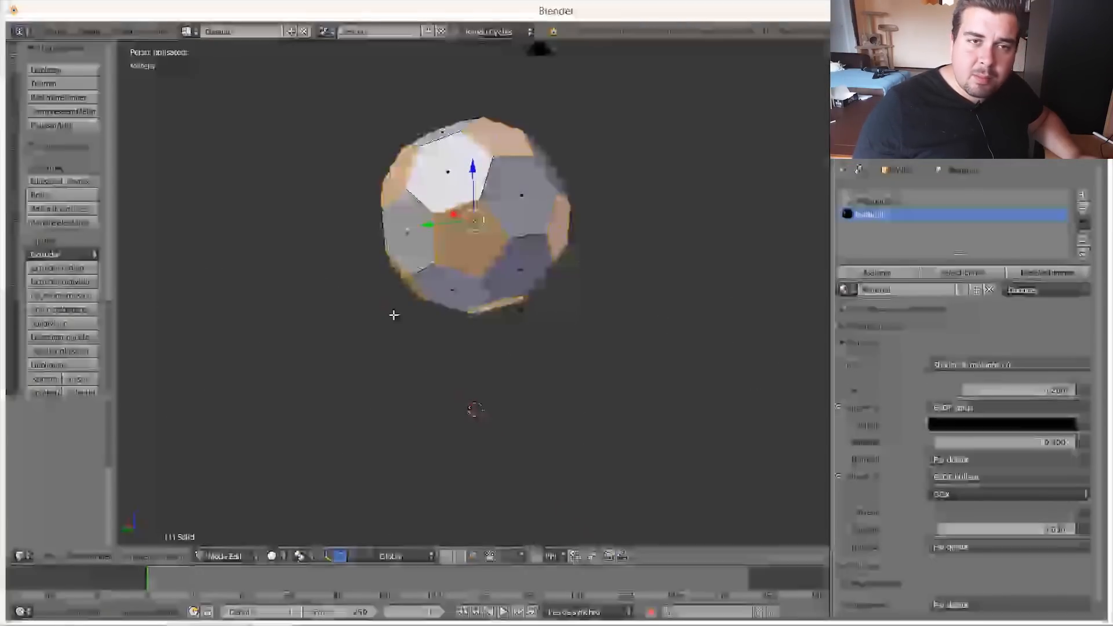
# Return to Object mode and add a sun lamp (Soleil) to the scene.
pyautogui.press('Tab')
pyautogui.hotkey('shift', 'a')
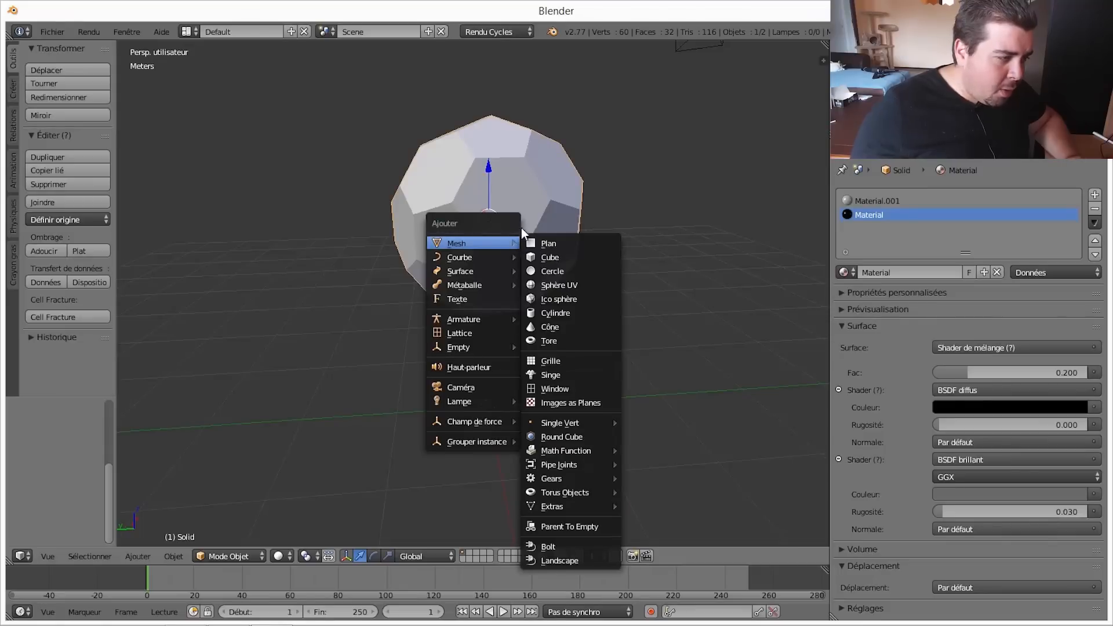
pyautogui.moveTo(498, 284)
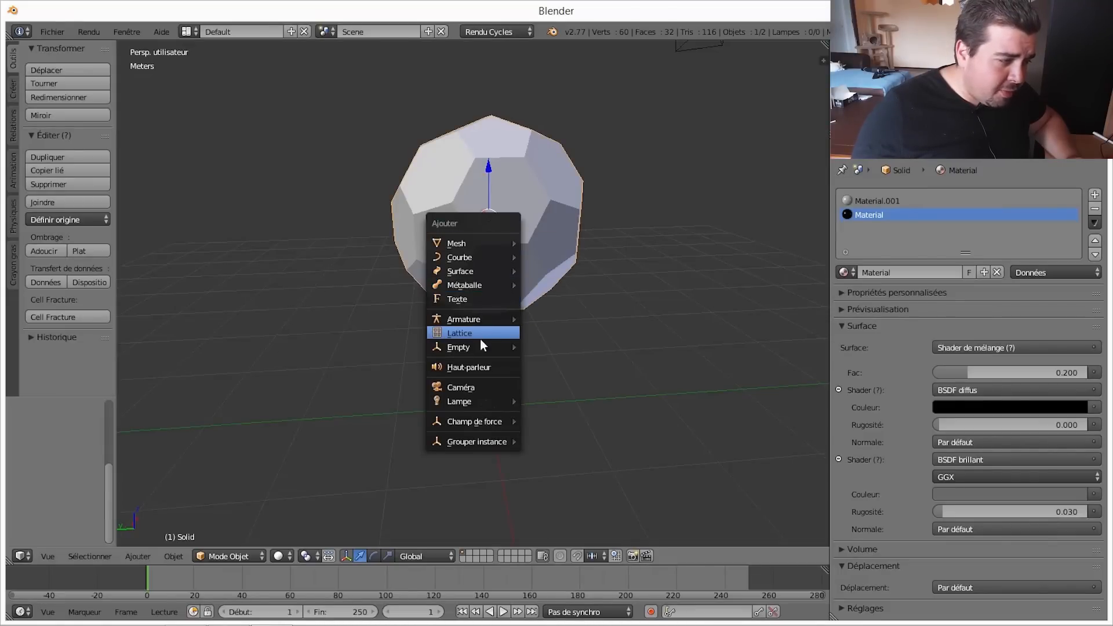
pyautogui.moveTo(480, 257)
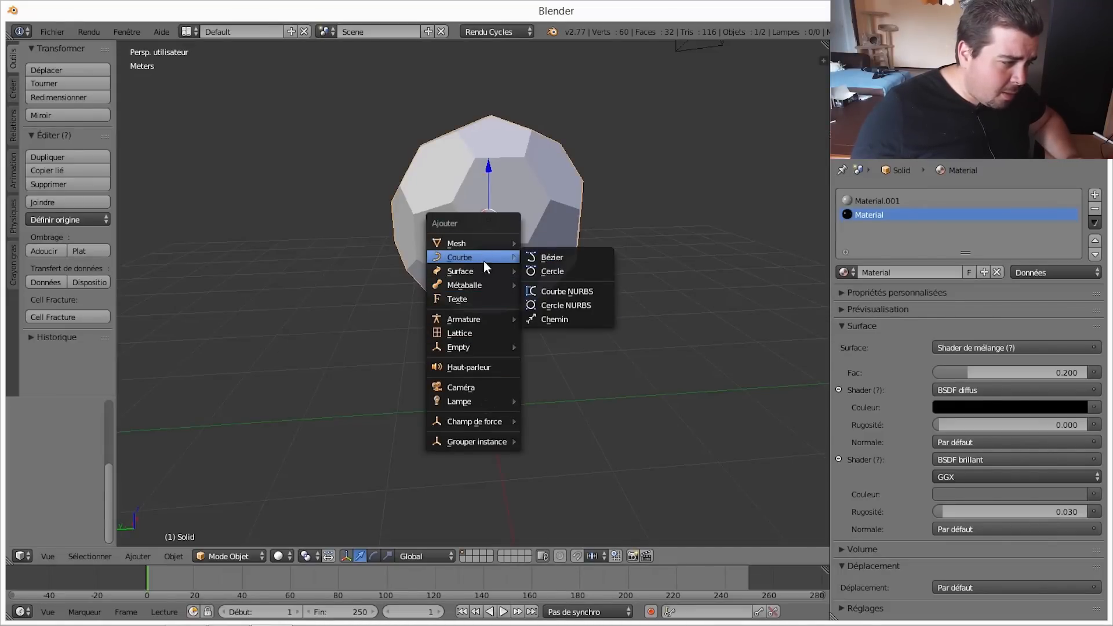
pyautogui.moveTo(479, 398)
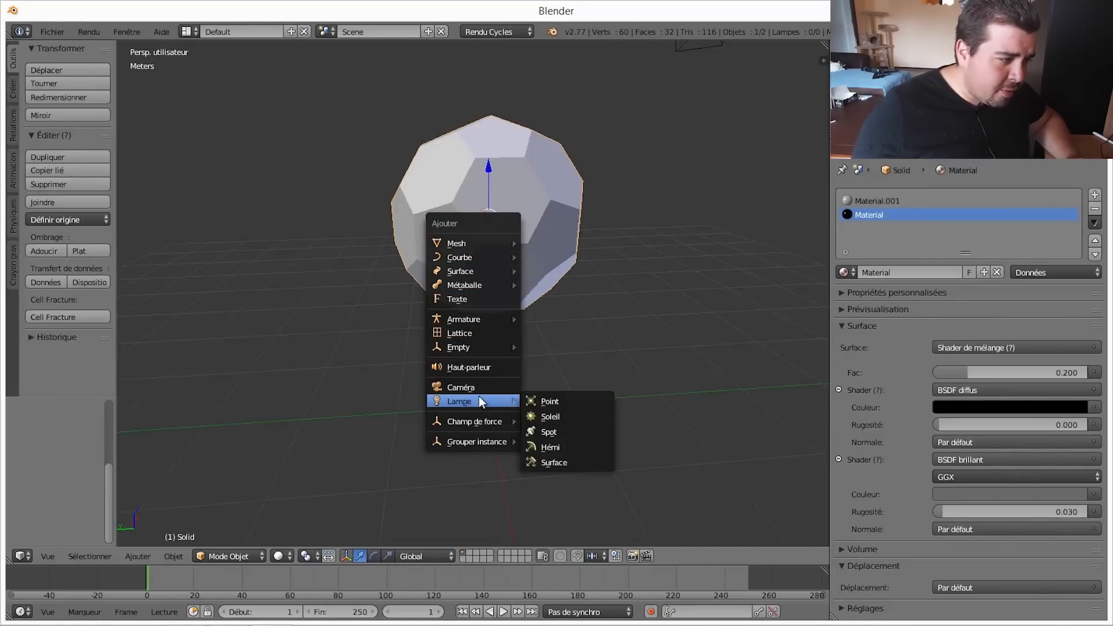
pyautogui.click(552, 415)
# Move the sun lamp up along Z above the ball and away from it along X.
pyautogui.moveTo(566, 405); pyautogui.dragTo(490, 412, button='middle')
pyautogui.moveTo(489, 412); pyautogui.dragTo(494, 76)
pyautogui.scroll(-5, 480, 355)
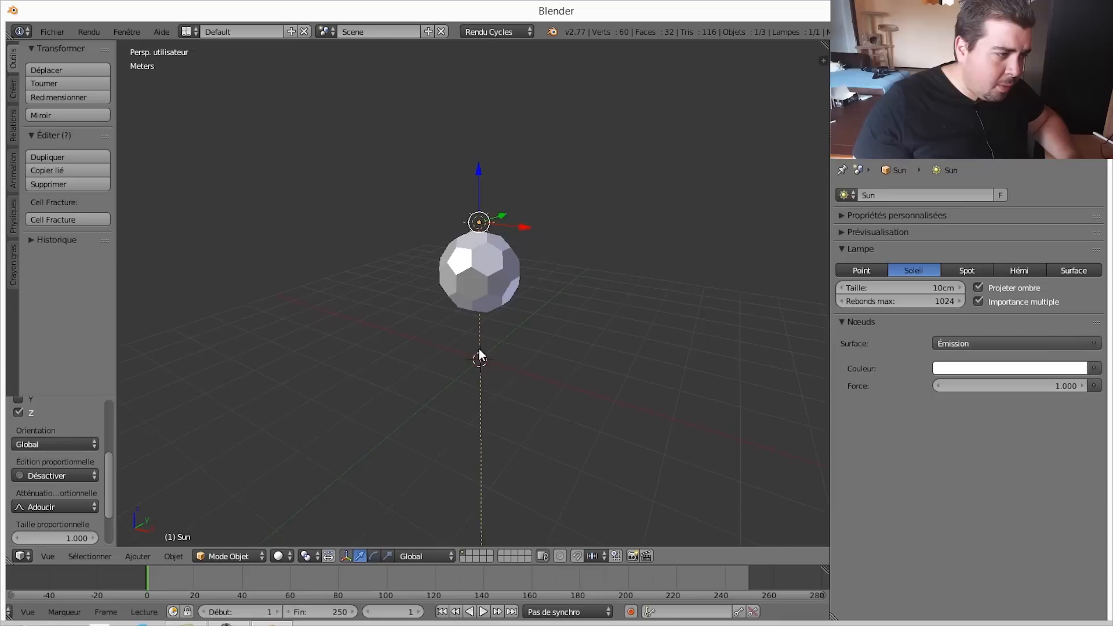
pyautogui.moveTo(485, 167); pyautogui.dragTo(466, 85)
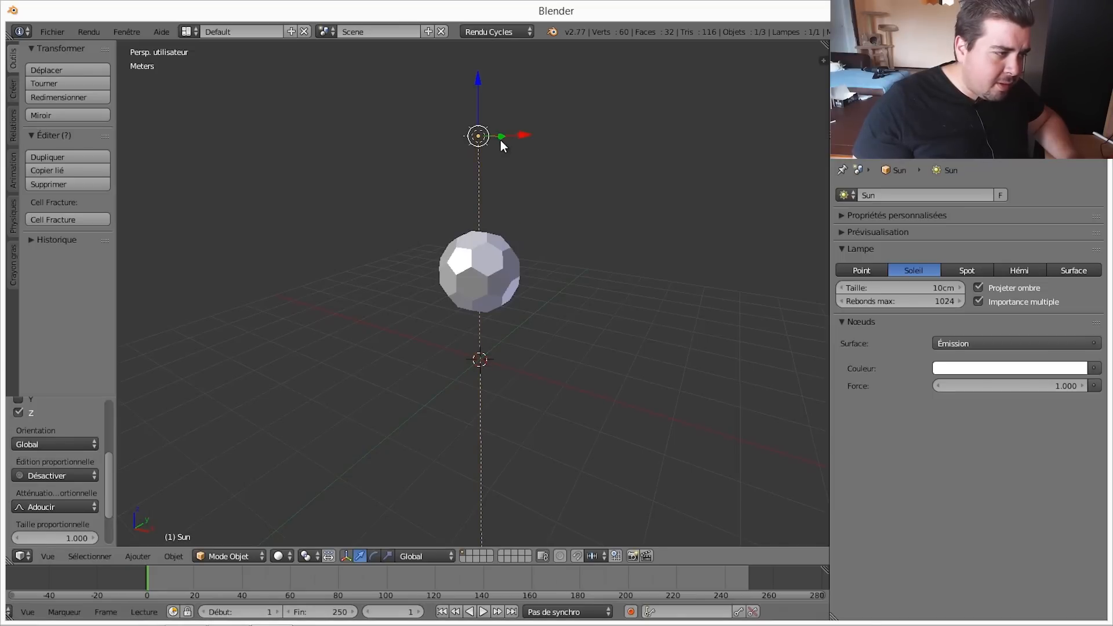
pyautogui.moveTo(523, 142); pyautogui.dragTo(364, 135)
pyautogui.moveTo(364, 136); pyautogui.dragTo(430, 184, button='middle')
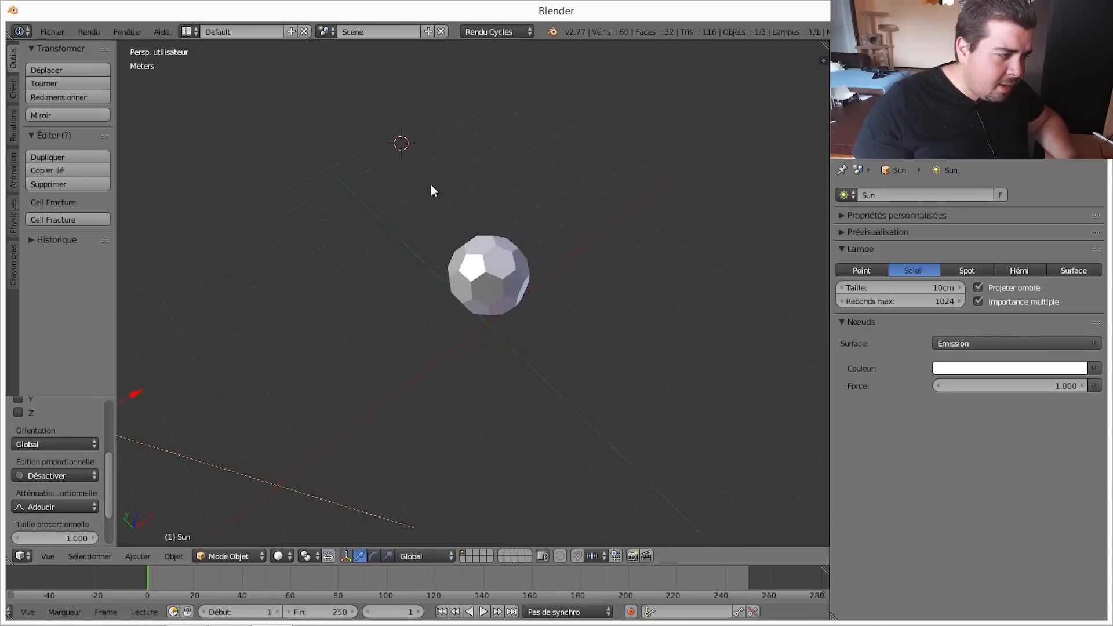
pyautogui.scroll(-3, 394, 238)
pyautogui.moveTo(304, 320); pyautogui.dragTo(276, 248)
pyautogui.moveTo(276, 248); pyautogui.dragTo(458, 326, button='middle')
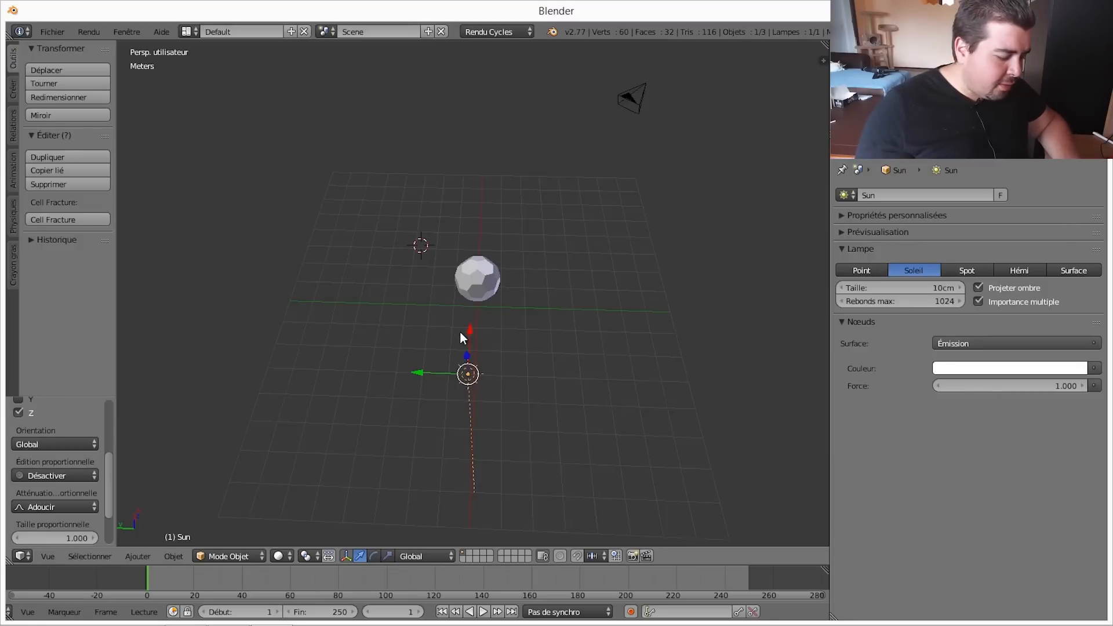
# Rotate the sun lamp about -44° around the global Y axis to aim at the ball and set its strength (Force) to 2.
pyautogui.press('r')
pyautogui.press('y')
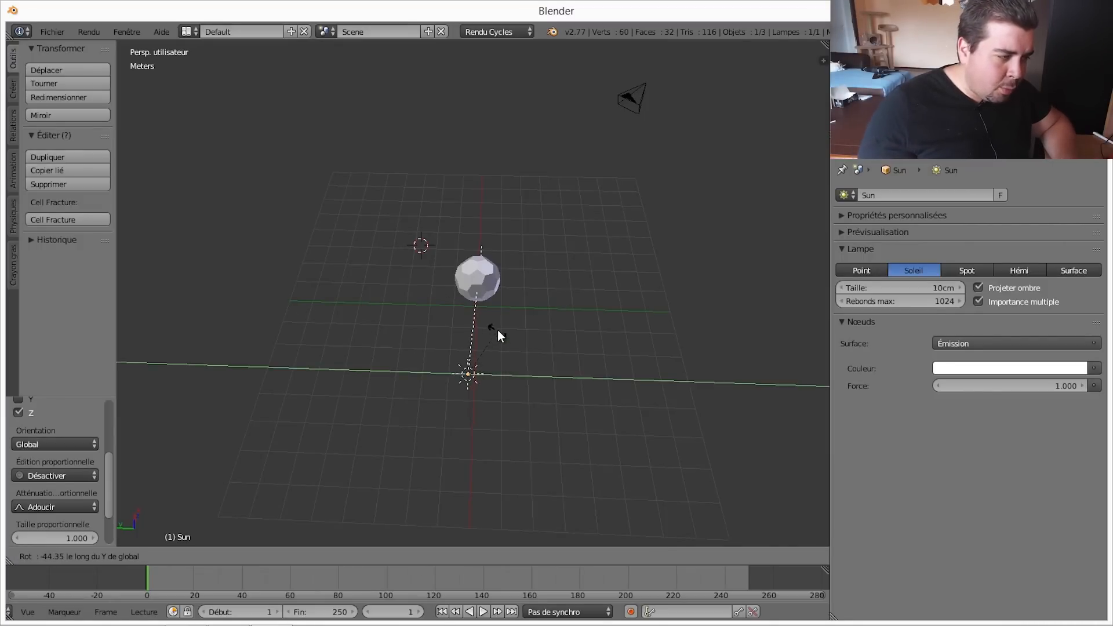
pyautogui.click(498, 329)
pyautogui.click(1029, 386)
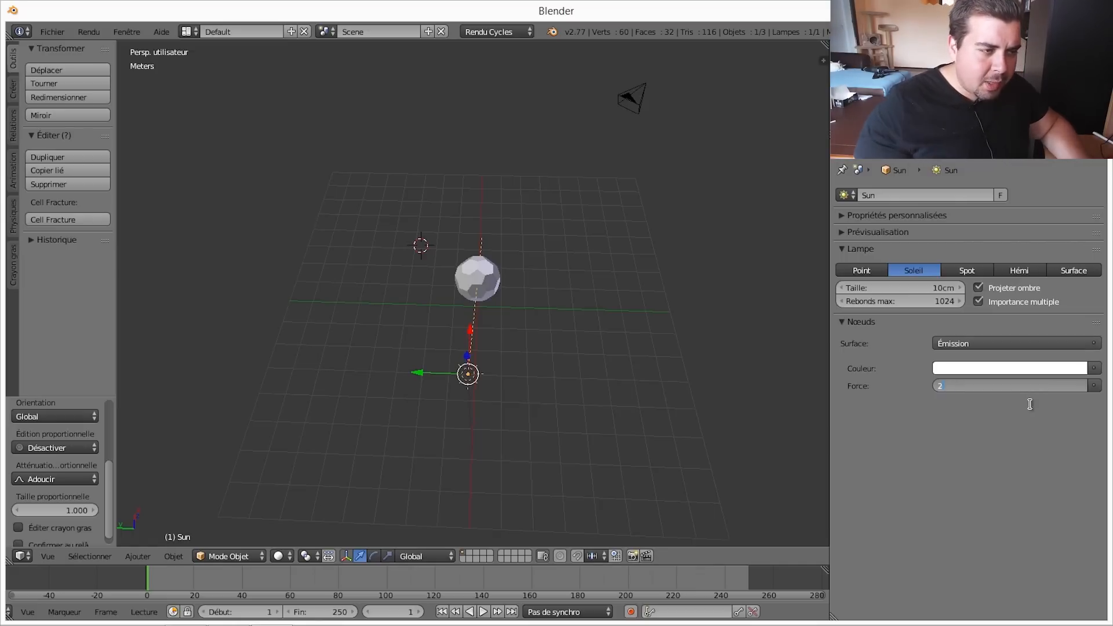
pyautogui.write('2')
pyautogui.press('Return')
# Preview the ball through the camera in rendered shading, and return to solid shading in the user perspective.
pyautogui.press('KP_0')
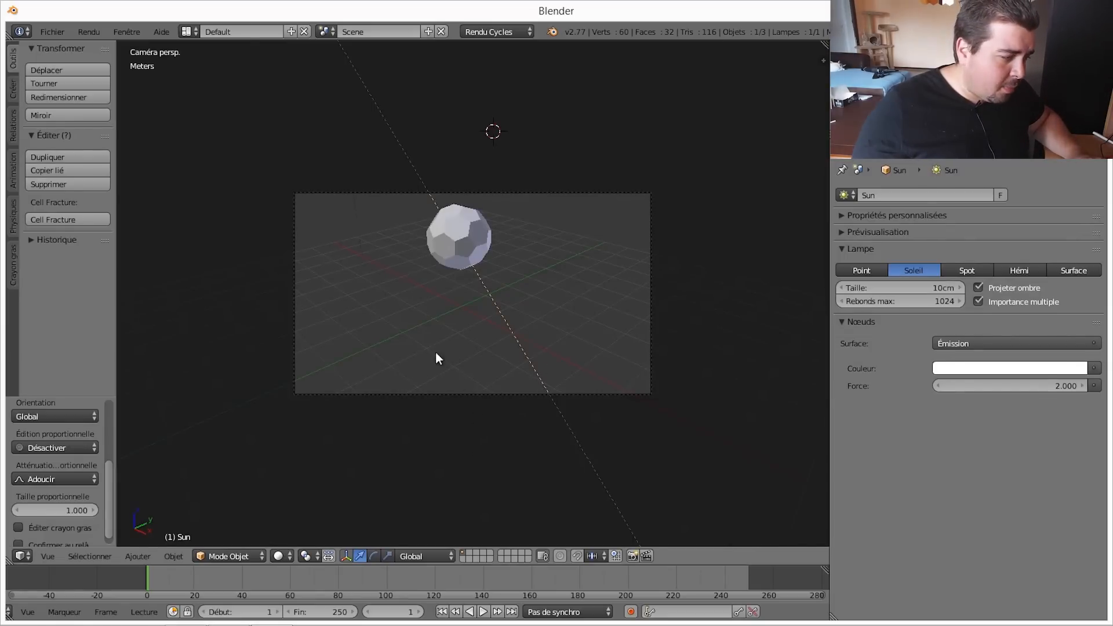
pyautogui.click(282, 555)
pyautogui.click(309, 462)
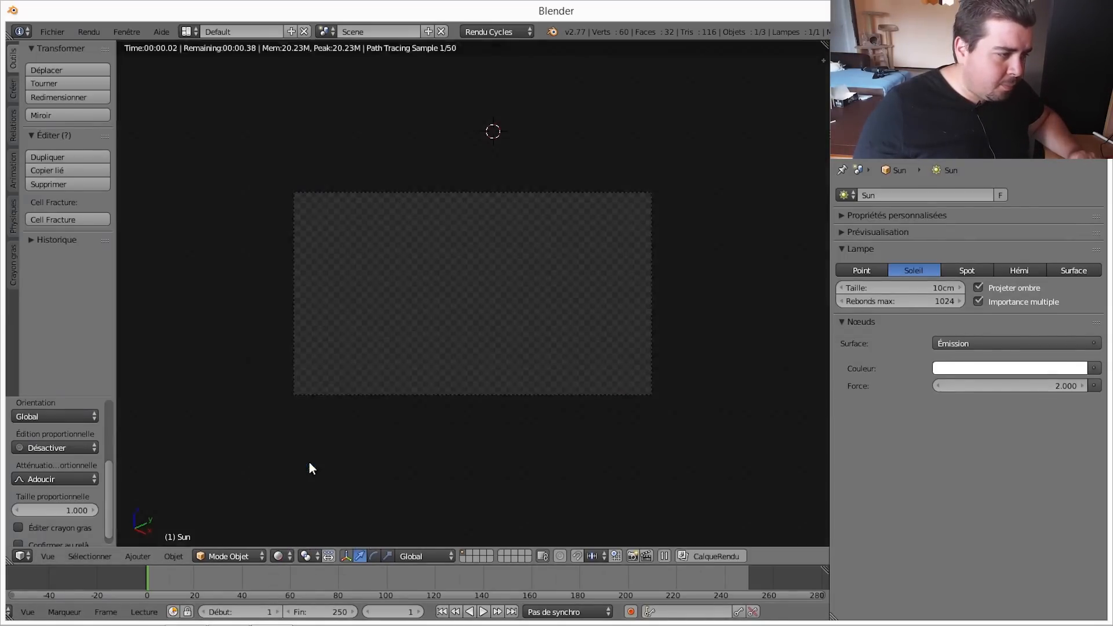
pyautogui.keyDown('shift'); pyautogui.moveTo(467, 308); pyautogui.dragTo(479, 341, button='middle'); pyautogui.keyUp('shift')
pyautogui.scroll(3, 467, 325)
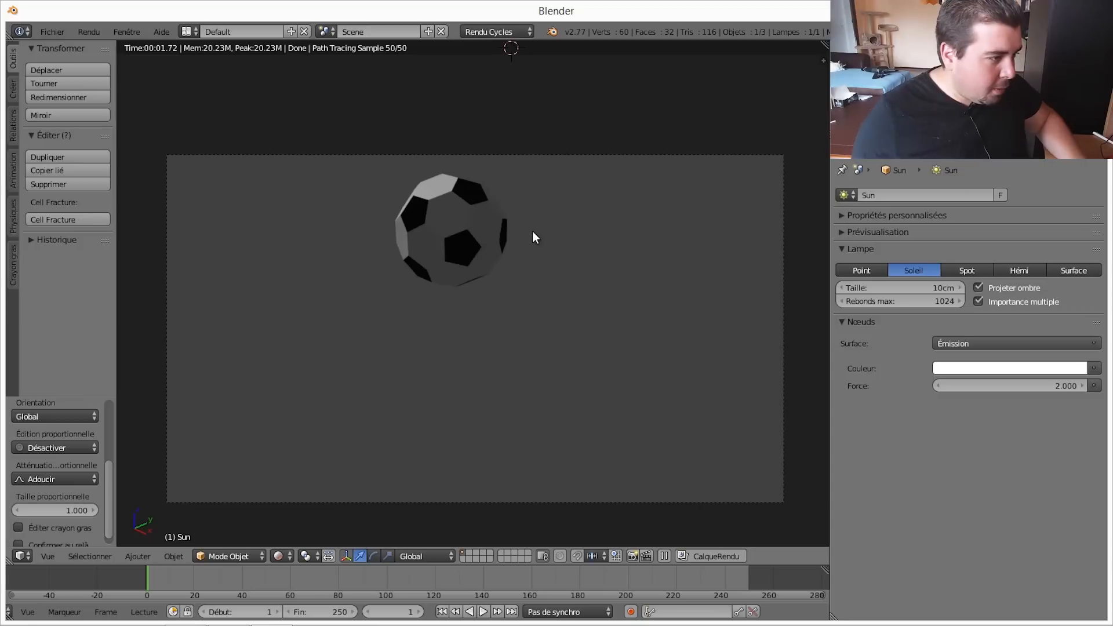
pyautogui.click(281, 556)
pyautogui.click(304, 512)
pyautogui.press('KP_0')
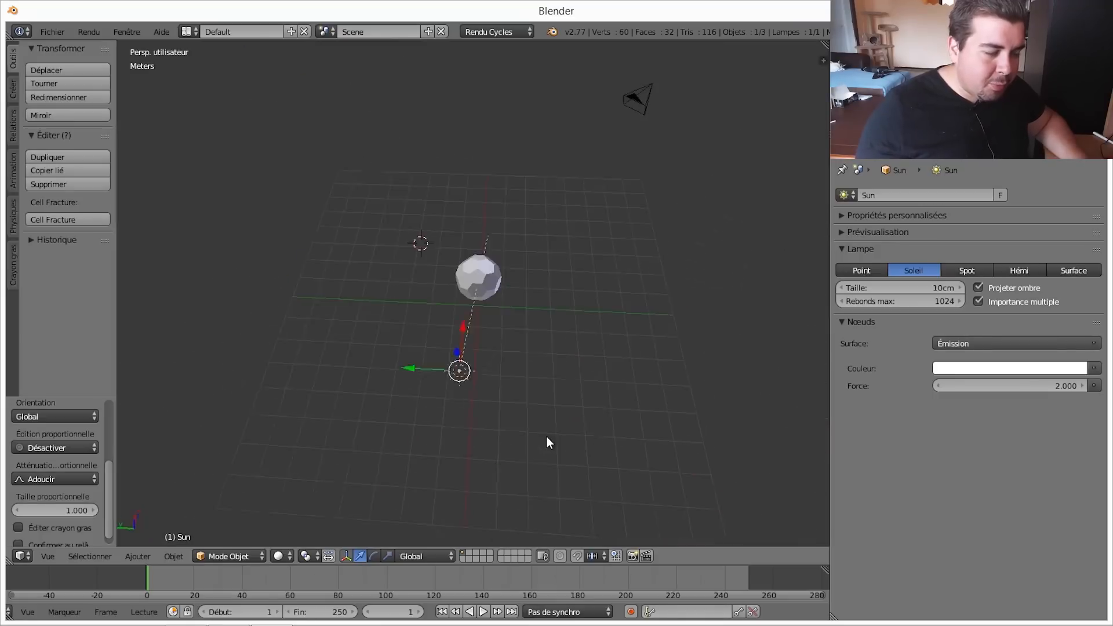
# Select the ball, enter Edit mode and select all of its faces.
pyautogui.scroll(4, 527, 316)
pyautogui.moveTo(536, 314); pyautogui.dragTo(501, 311, button='middle')
pyautogui.rightClick(494, 267)
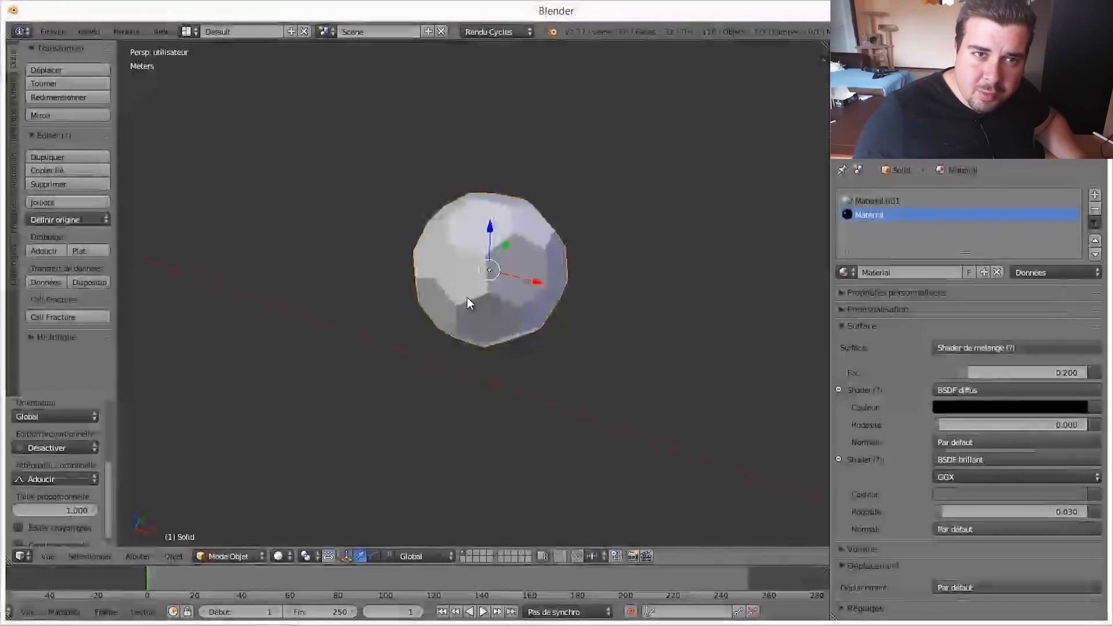
pyautogui.press('Tab')
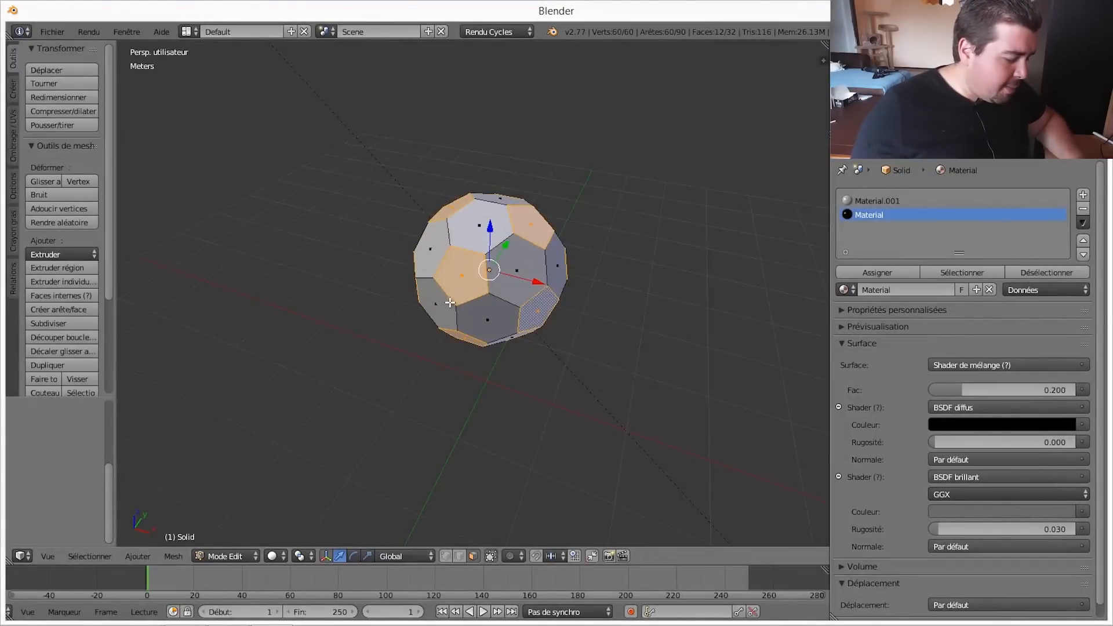
pyautogui.press('a')
pyautogui.press('a')
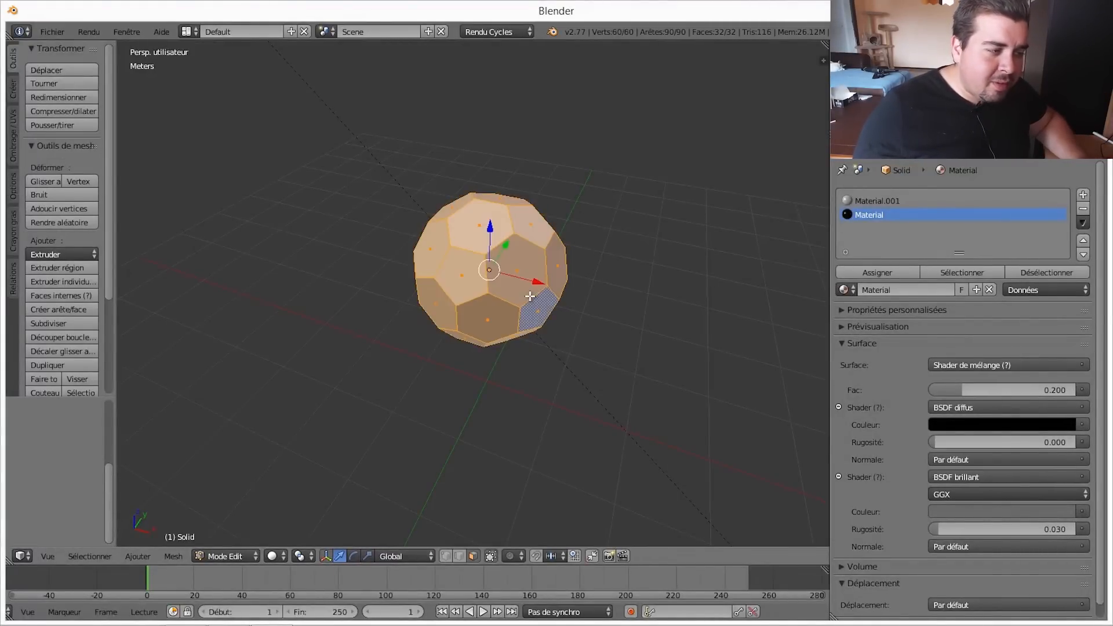
# Extrude all the ball's faces individually, leaving the new faces in place without any visible offset.
pyautogui.moveTo(561, 315); pyautogui.dragTo(539, 292, button='middle')
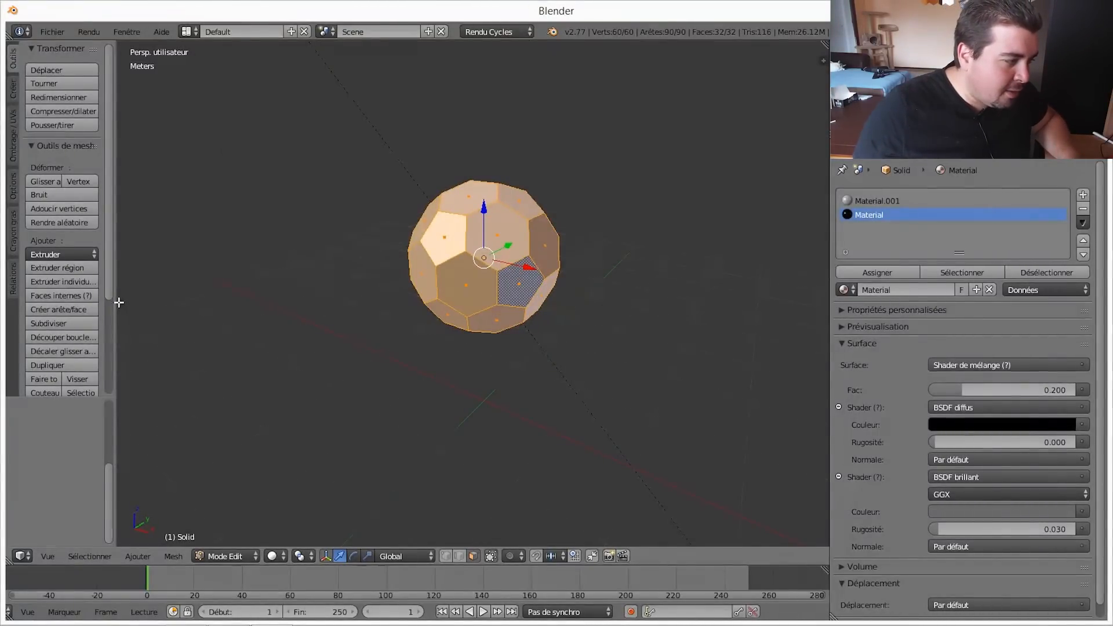
pyautogui.moveTo(115, 302); pyautogui.dragTo(158, 301)
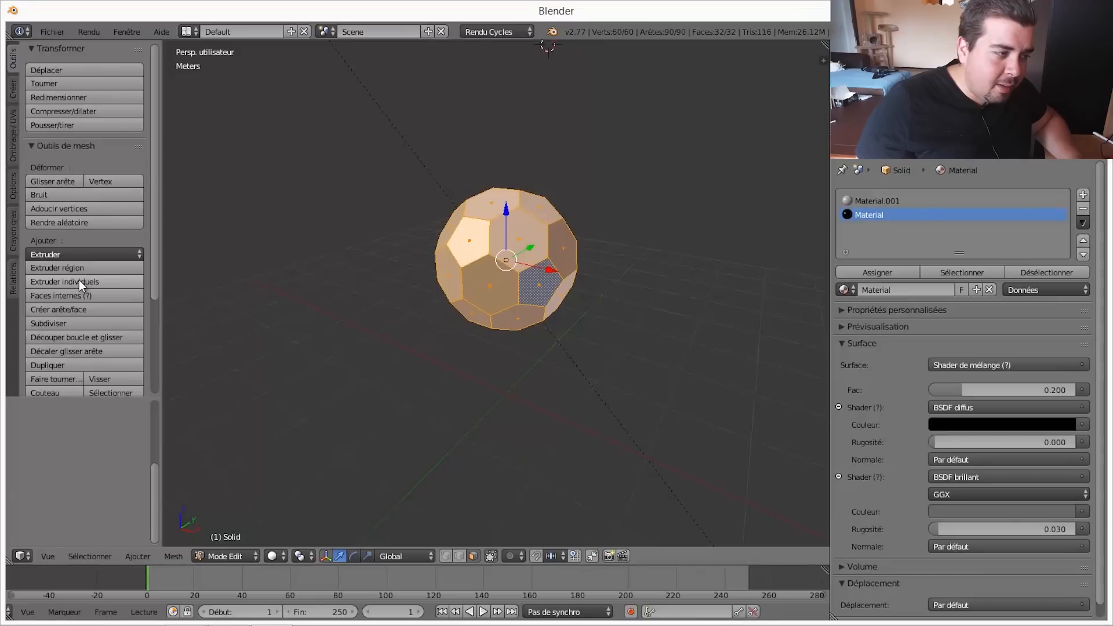
pyautogui.click(79, 281)
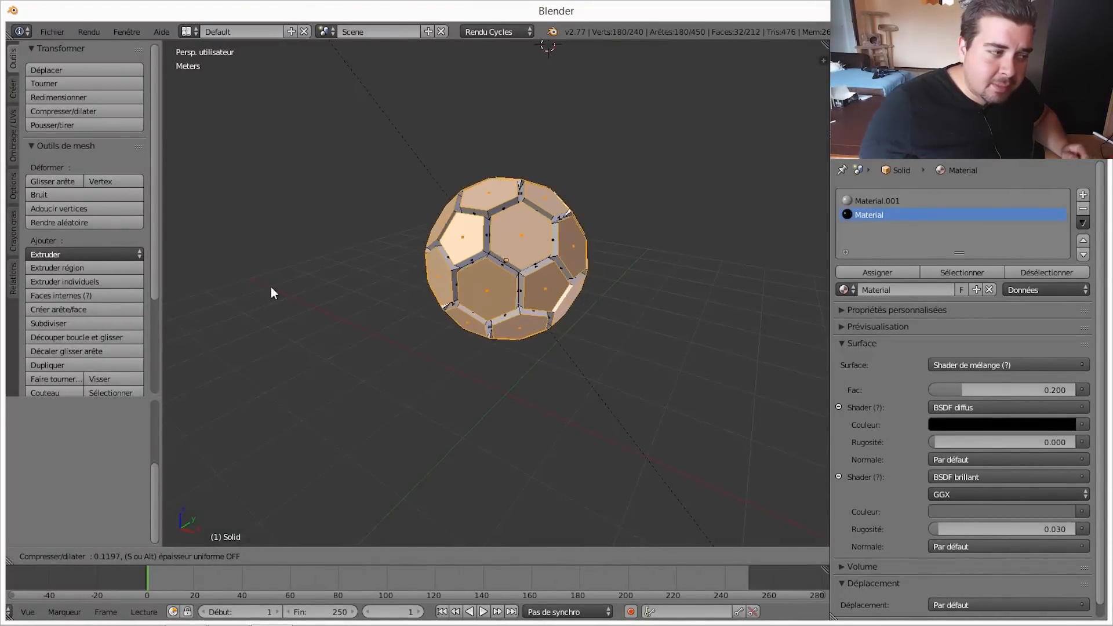
pyautogui.click(276, 199)
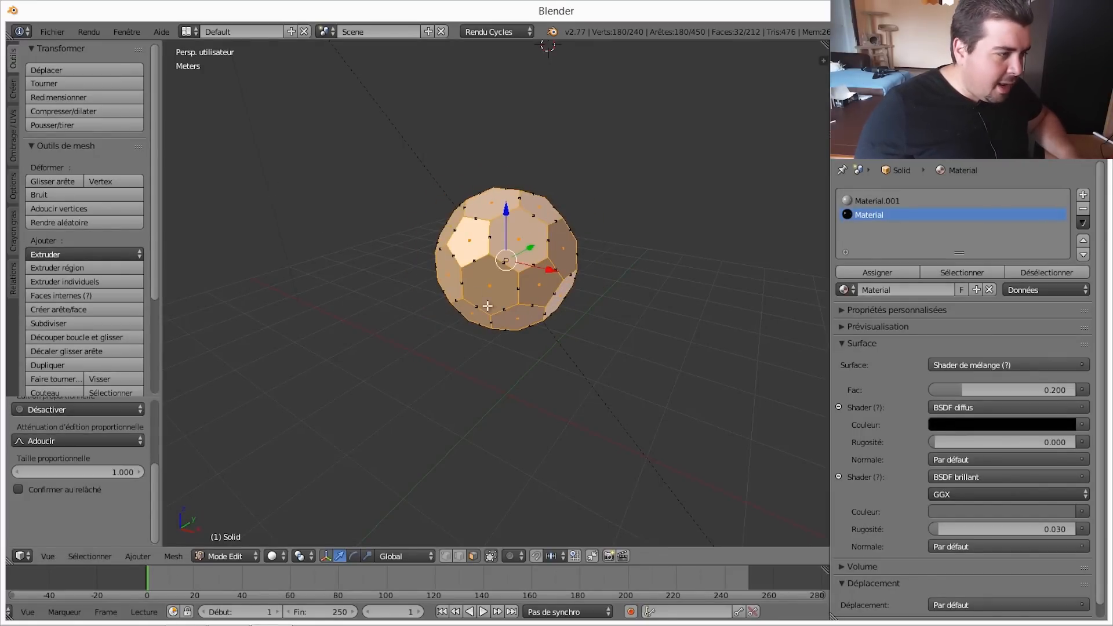
# Poke all the extruded faces to split each one into triangles around its centre.
pyautogui.keyDown('shift'); pyautogui.moveTo(534, 277); pyautogui.dragTo(482, 270, button='middle'); pyautogui.keyUp('shift')
pyautogui.scroll(5, 542, 320)
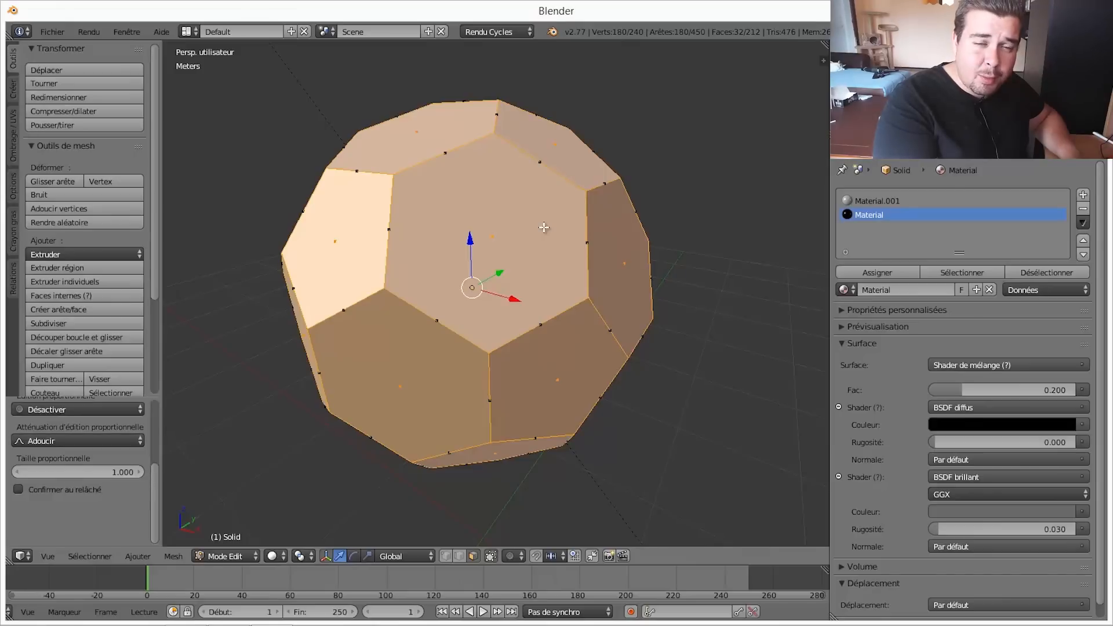
pyautogui.hotkey('alt', 'p')
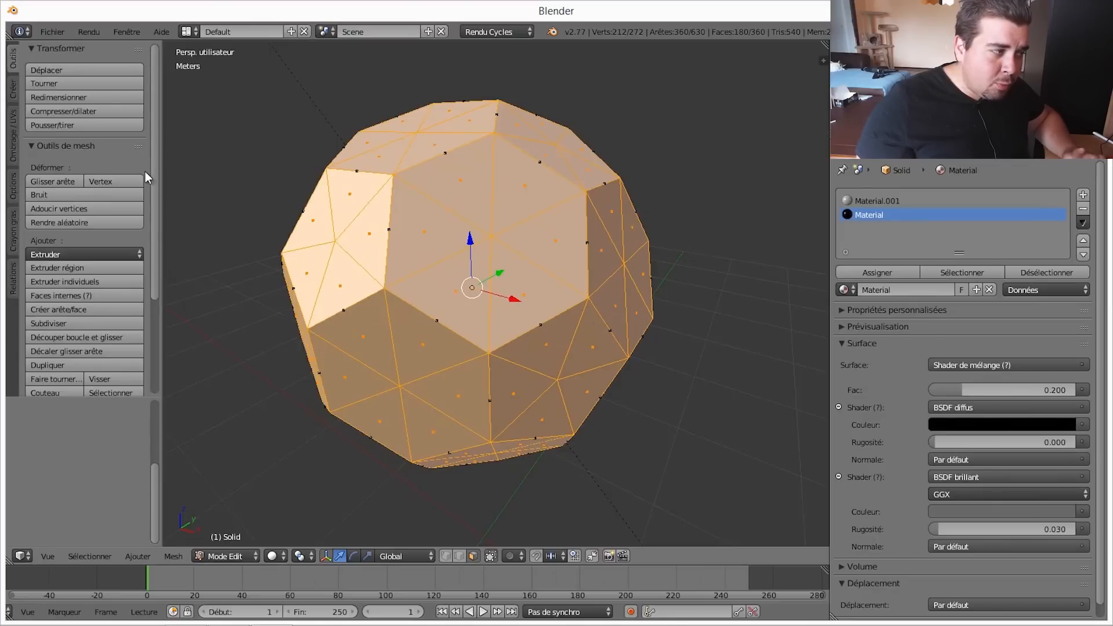
# Subdivide all the selected triangular faces of the ball with 8 cuts.
pyautogui.scroll(-5, 155, 176)
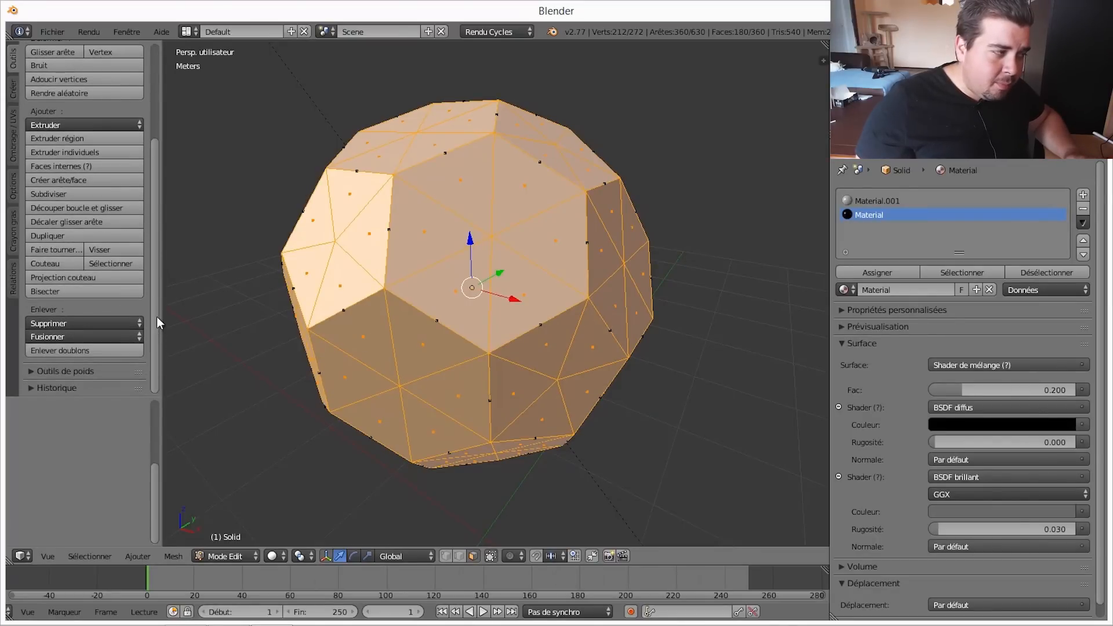
pyautogui.click(50, 195)
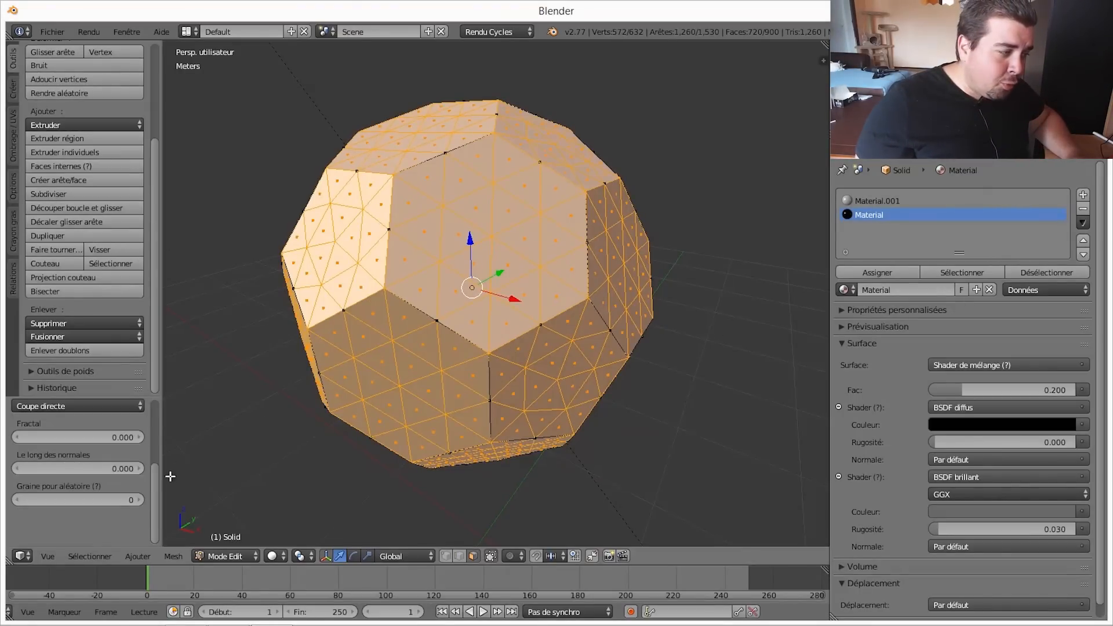
pyautogui.moveTo(155, 483); pyautogui.dragTo(144, 420)
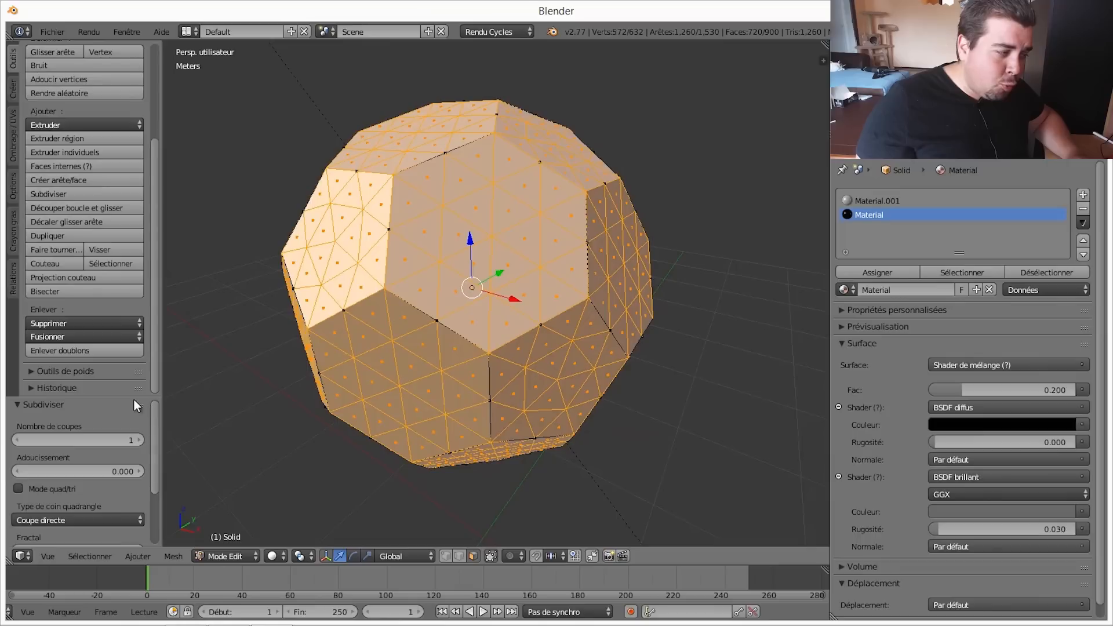
pyautogui.click(140, 438)
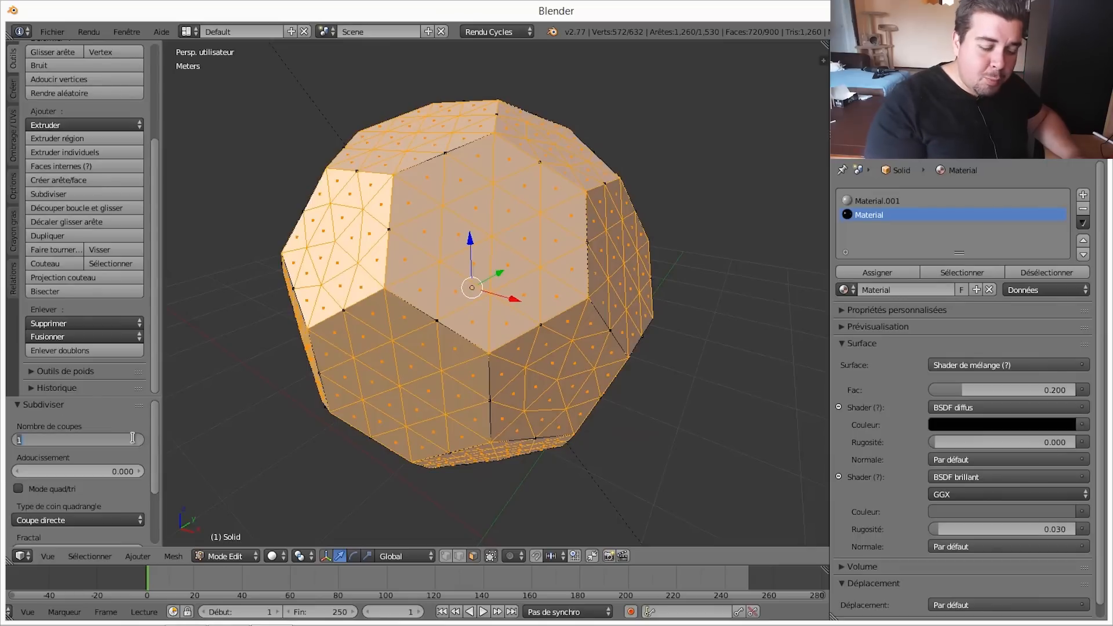
pyautogui.write('8')
pyautogui.press('Return')
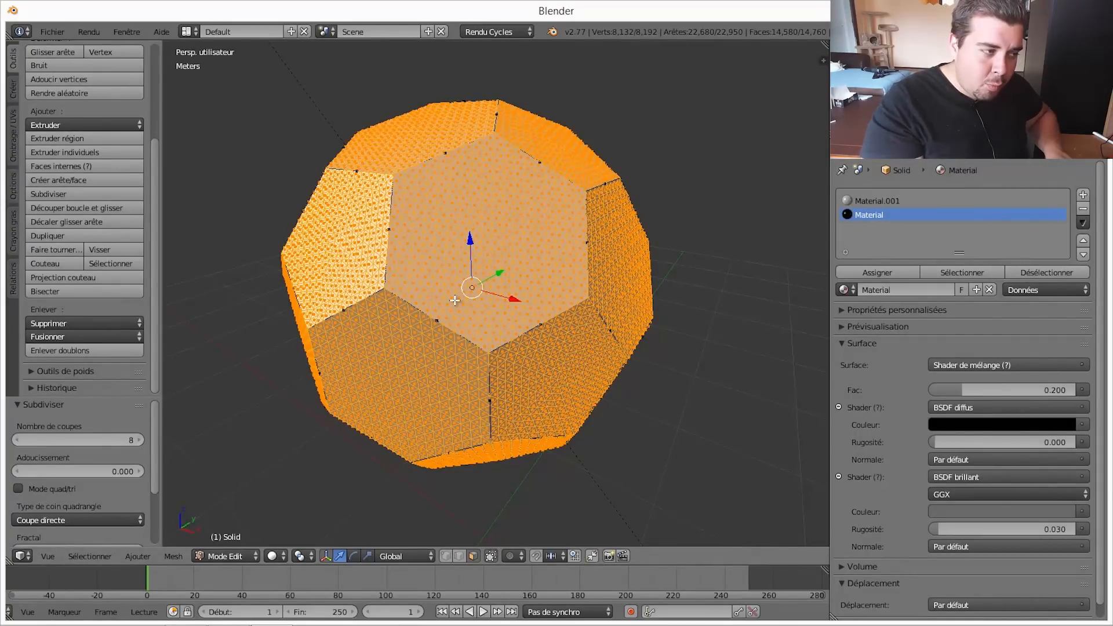
# Shrink the face selection by two rings inside each panel and scale the remaining faces by 1.2.
pyautogui.press('ctrl+KP_Subtract')
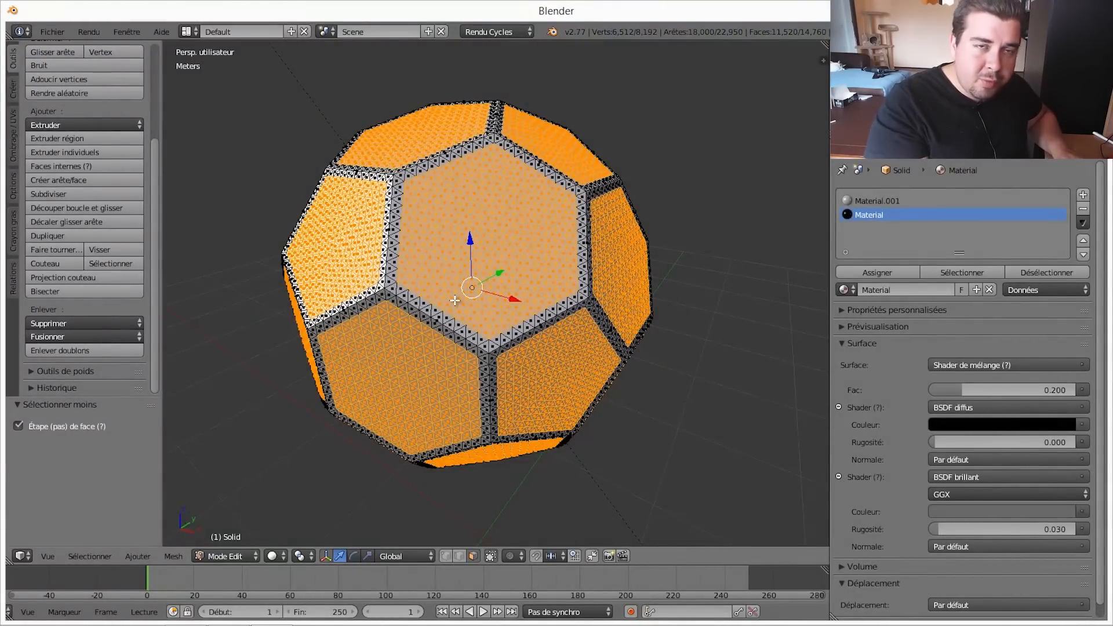
pyautogui.press('ctrl+KP_Subtract')
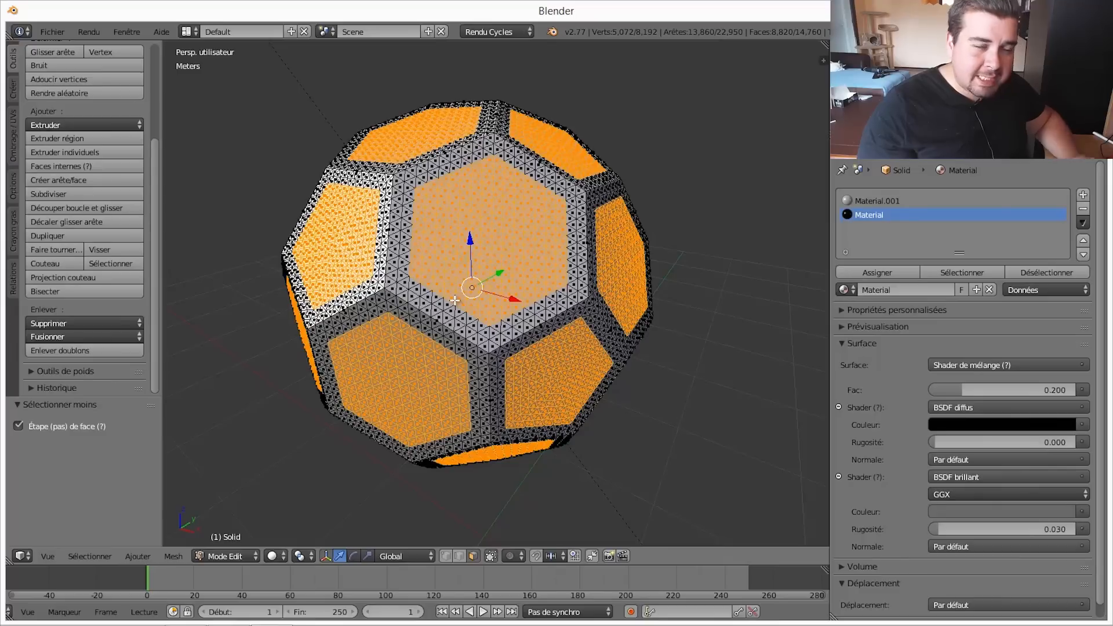
pyautogui.press('s')
pyautogui.write('1.2')
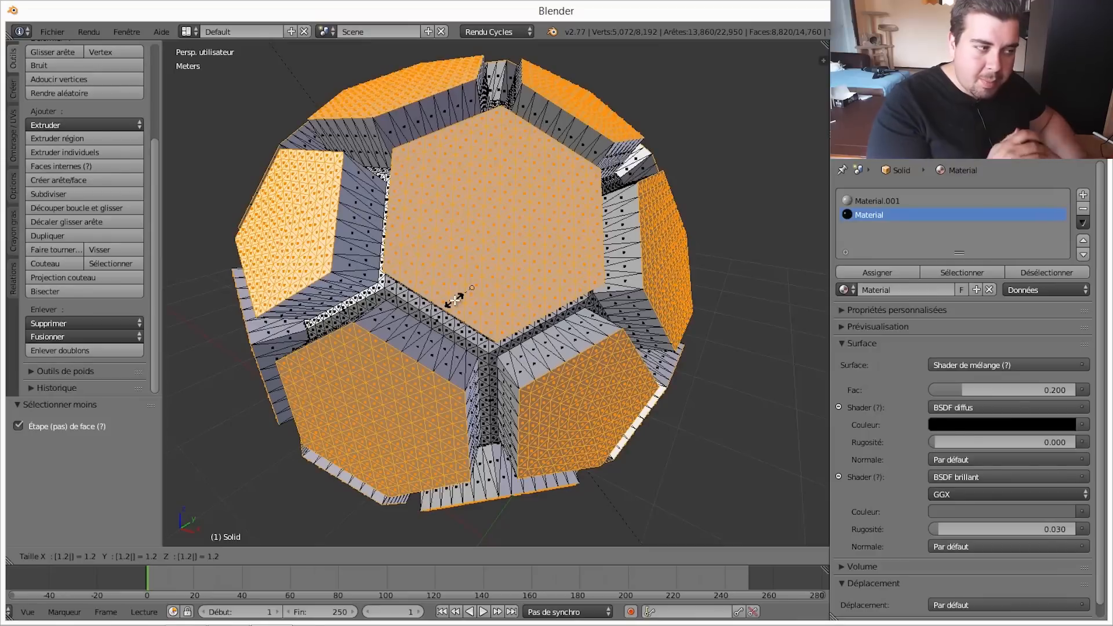
pyautogui.press('Return')
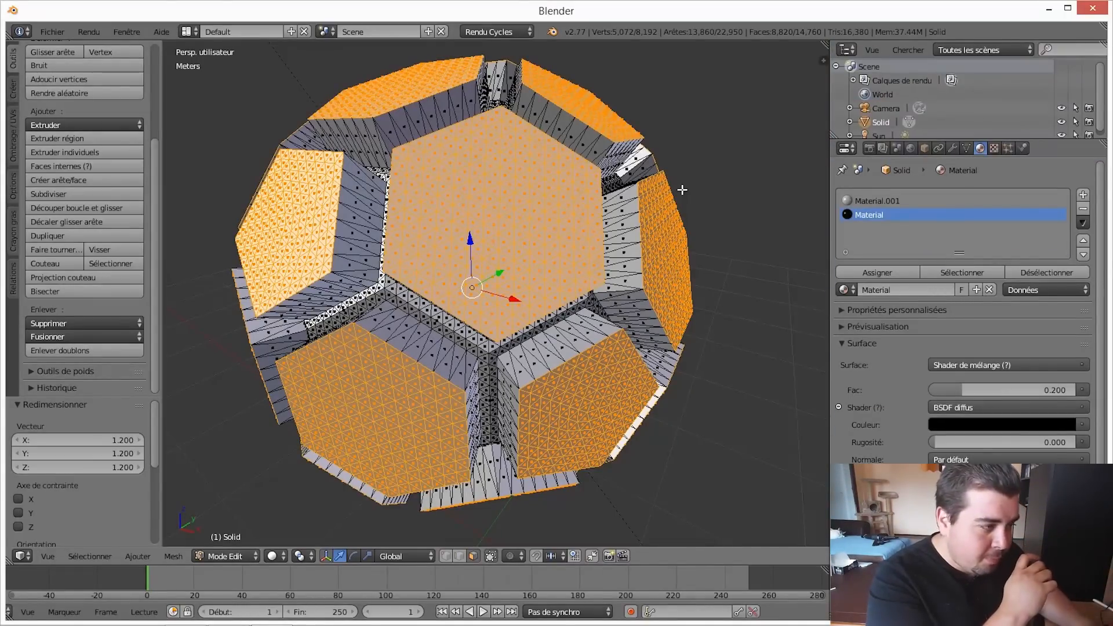
# Return to Object mode, add a Cast (Projeter) modifier to the ball and compare the viewport with it off and on.
pyautogui.press('Tab')
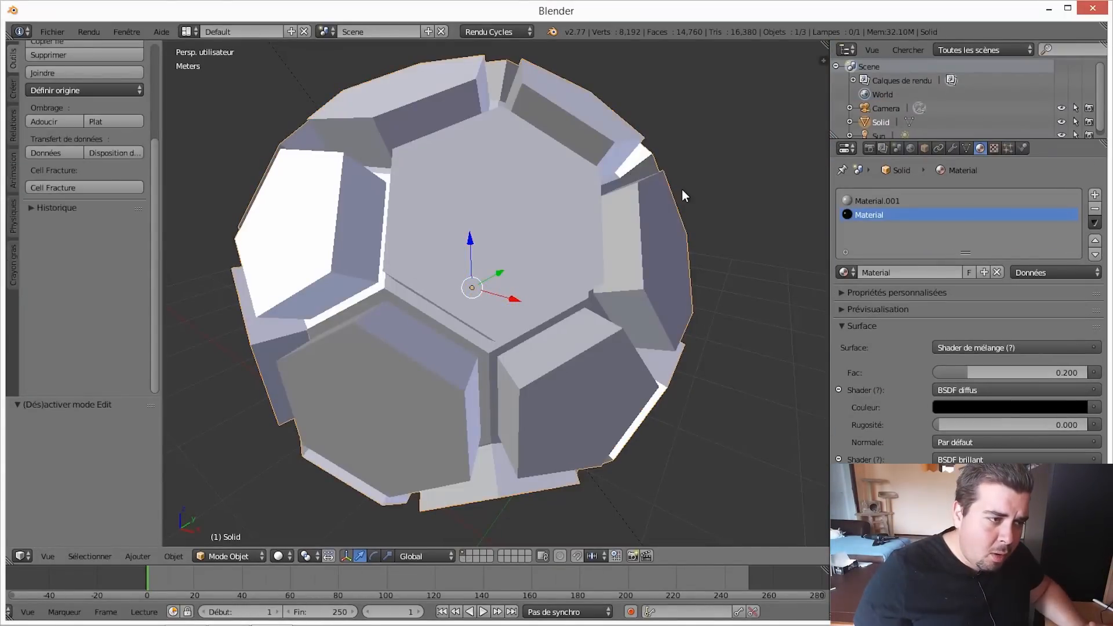
pyautogui.click(953, 148)
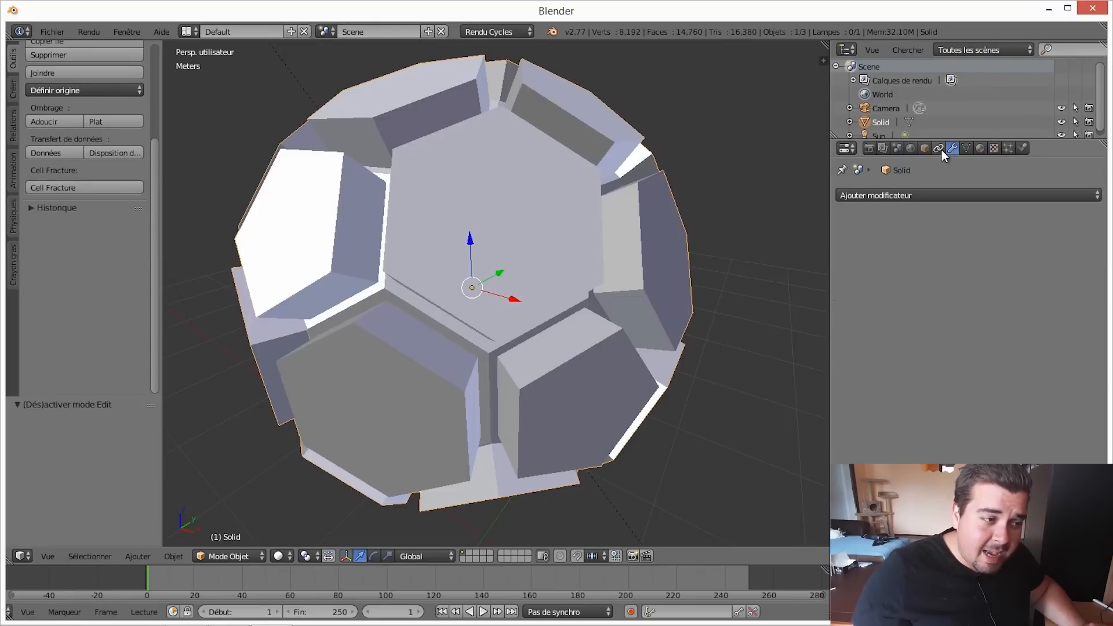
pyautogui.click(940, 197)
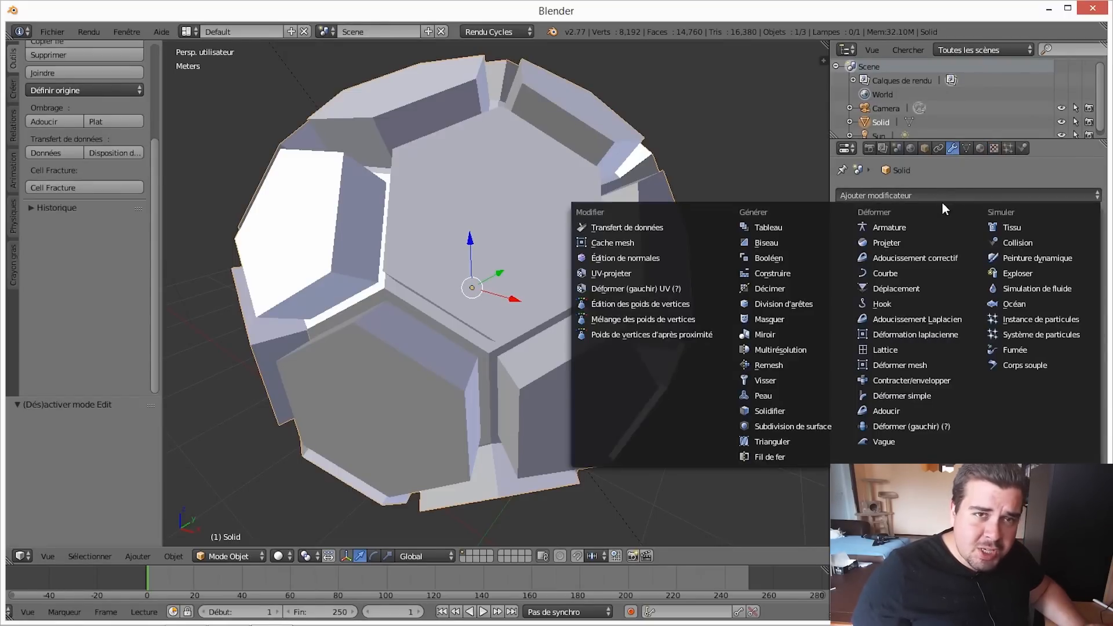
pyautogui.click(889, 241)
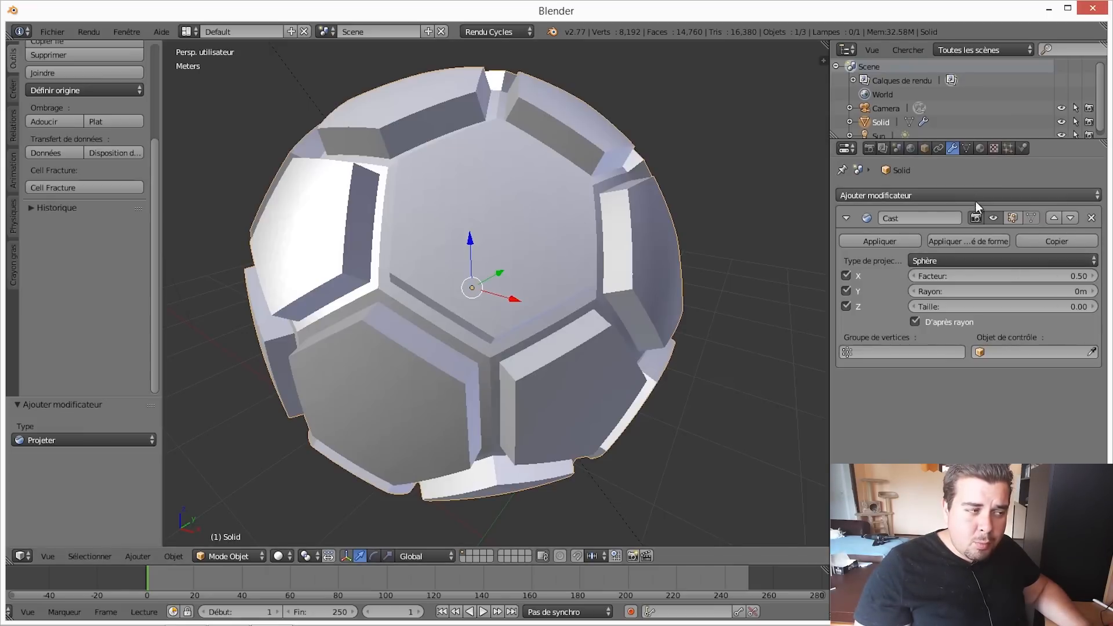
pyautogui.click(993, 218)
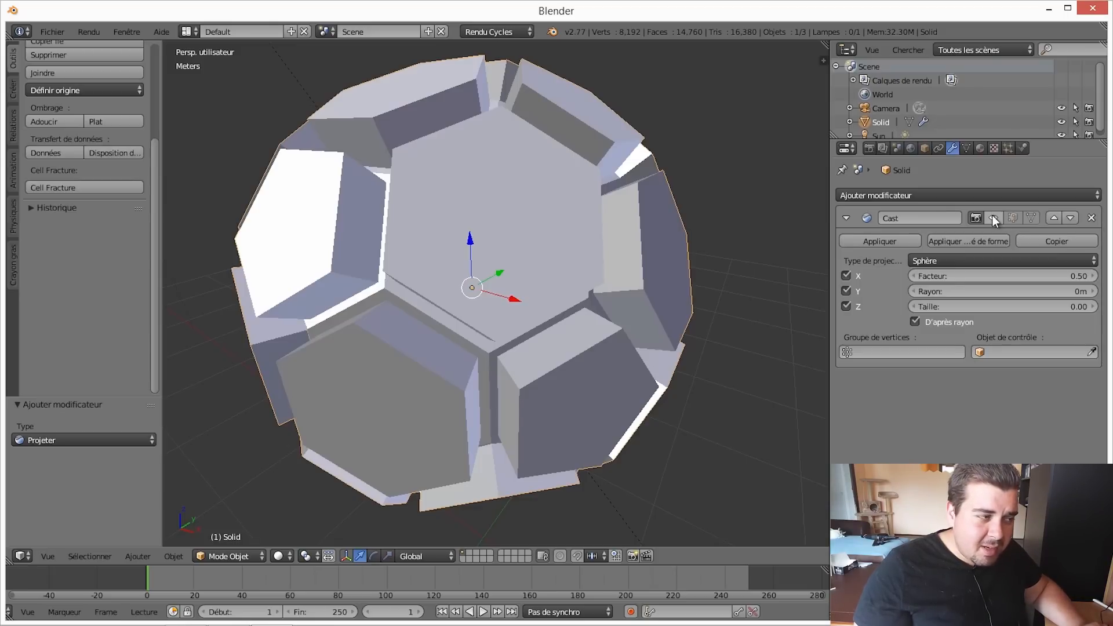
pyautogui.click(991, 217)
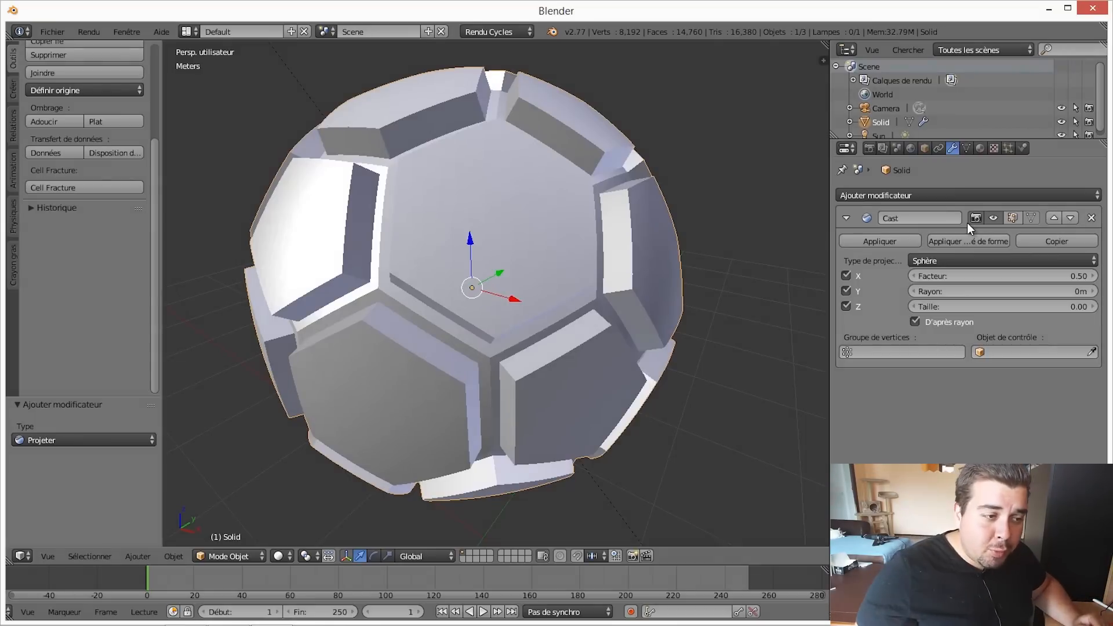
# Set the Cast modifier's factor to 0.90, keeping the sphere projection type.
pyautogui.click(1066, 277)
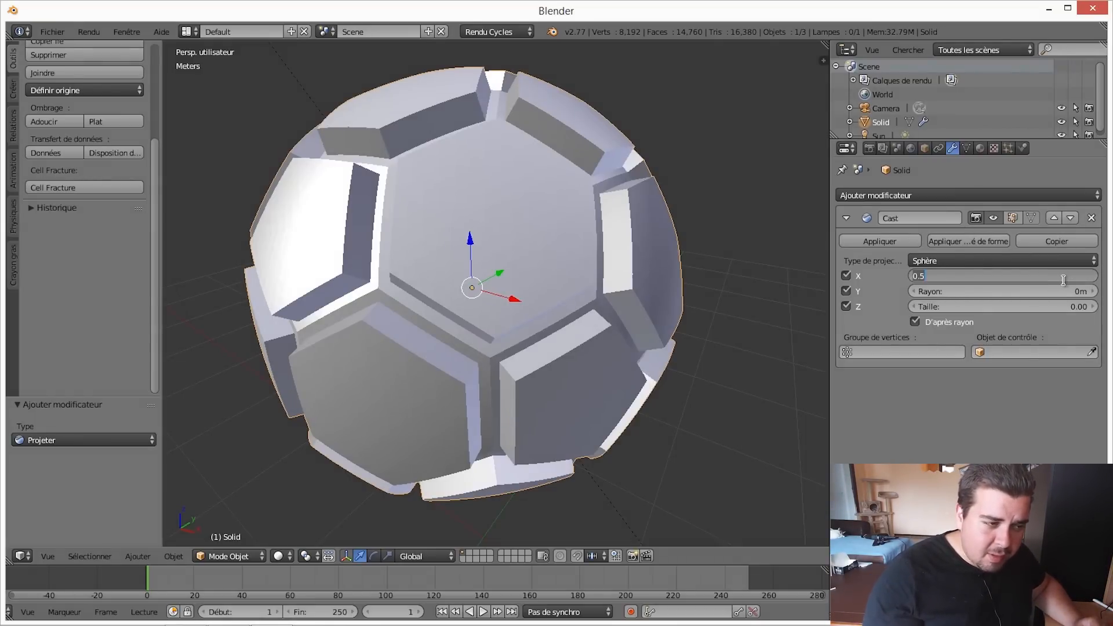
pyautogui.write('0.')
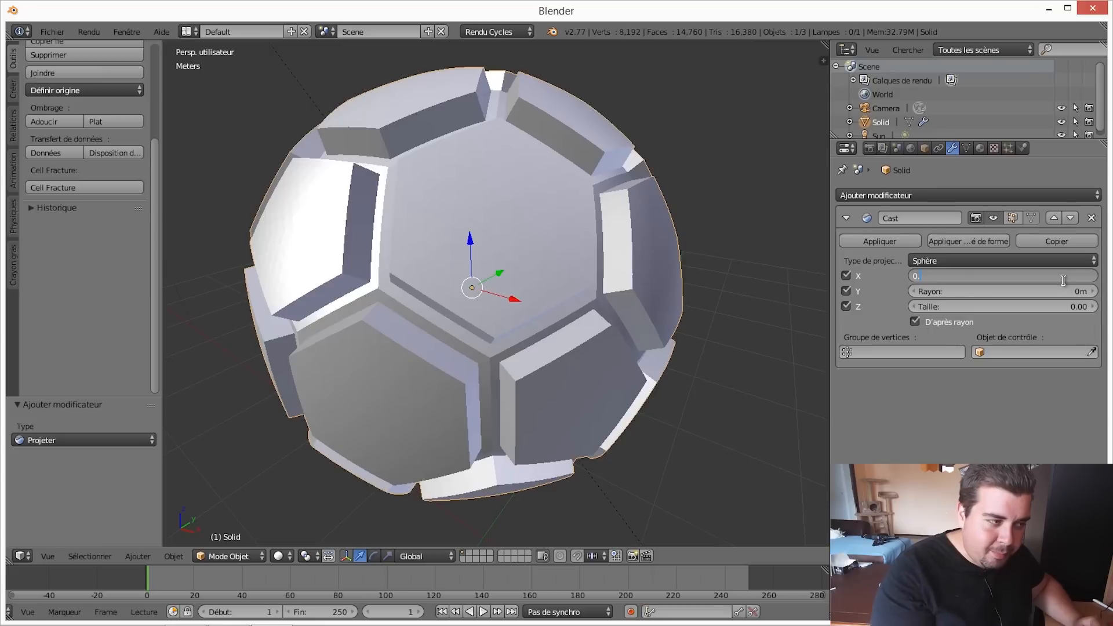
pyautogui.write('90')
pyautogui.press('Return')
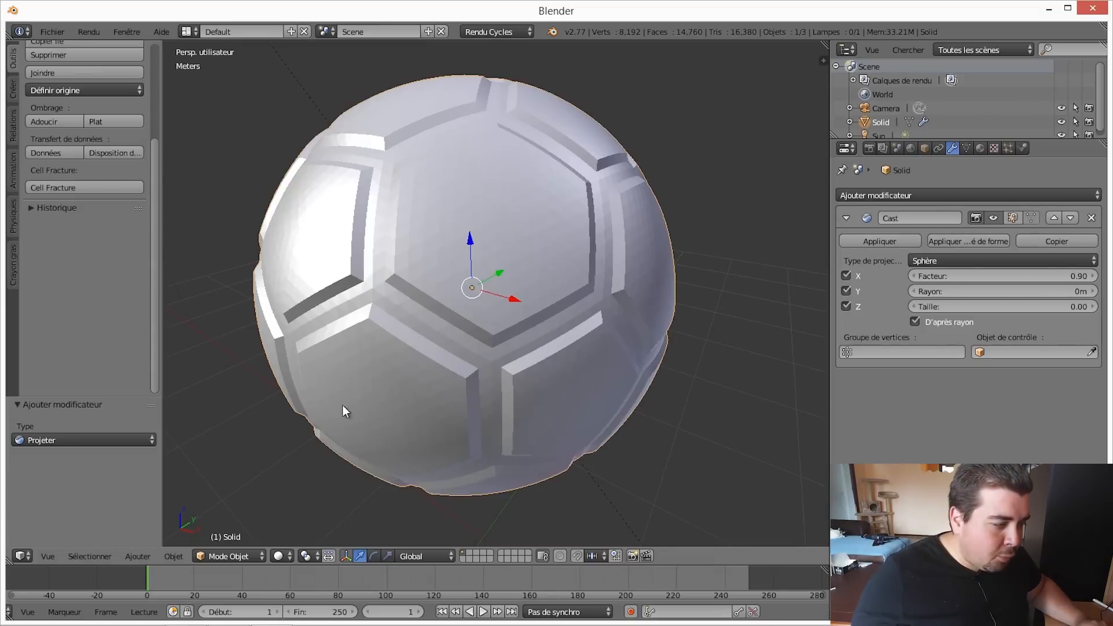
# Preview the rounded ball in rendered shading, and return to solid shading.
pyautogui.click(278, 556)
pyautogui.click(310, 455)
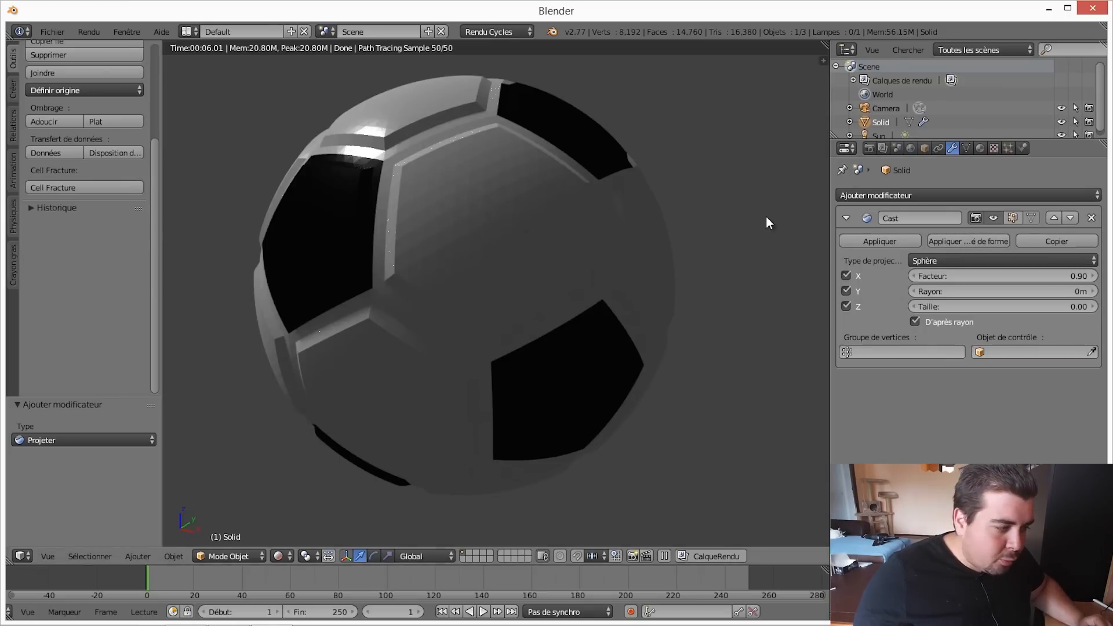
pyautogui.click(280, 556)
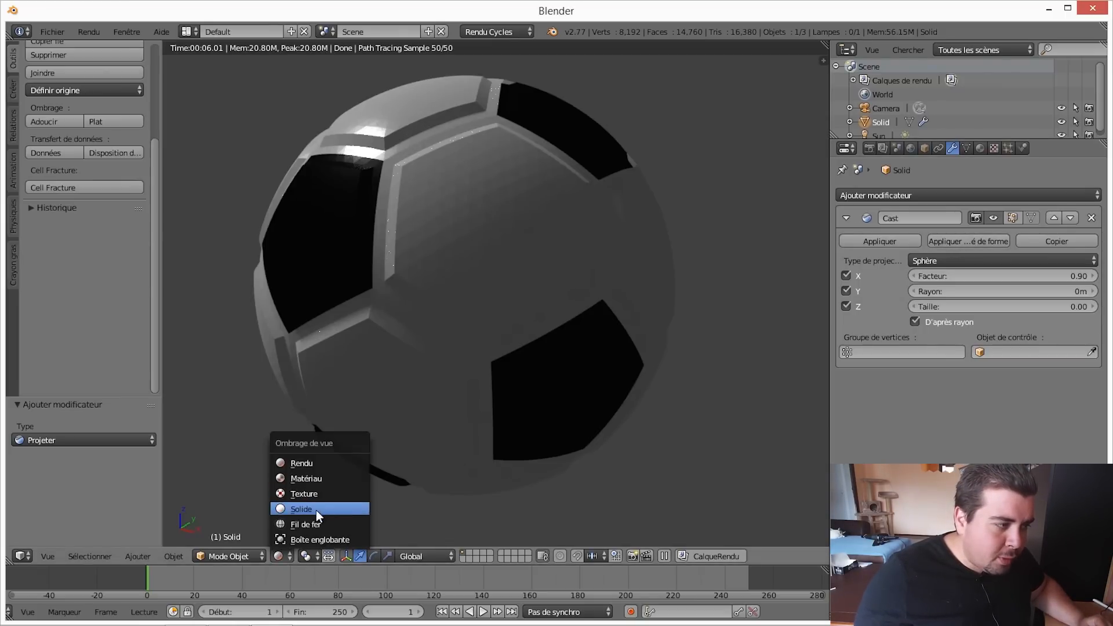
pyautogui.click(315, 510)
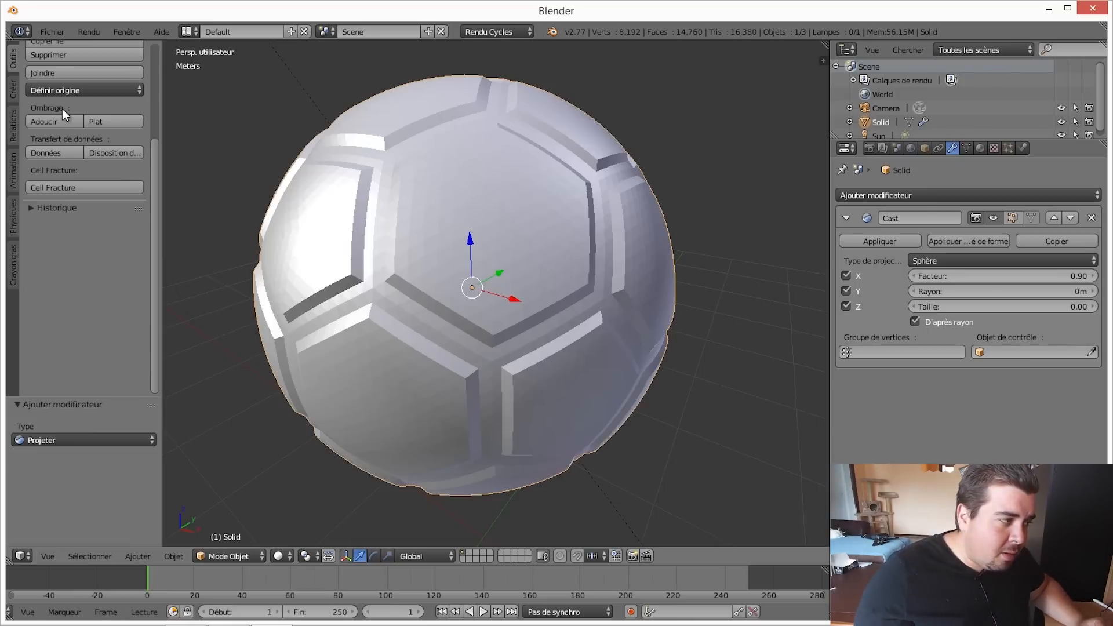
# Apply smooth shading to the ball and inspect it from another angle in rendered shading, ending in solid shading.
pyautogui.click(51, 120)
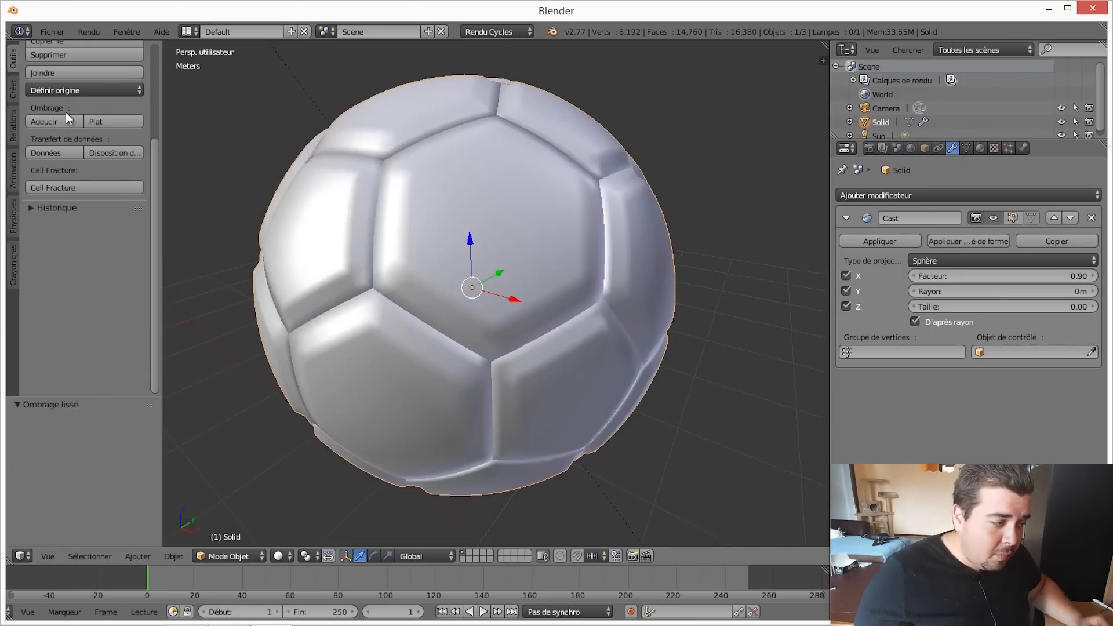
pyautogui.click(287, 556)
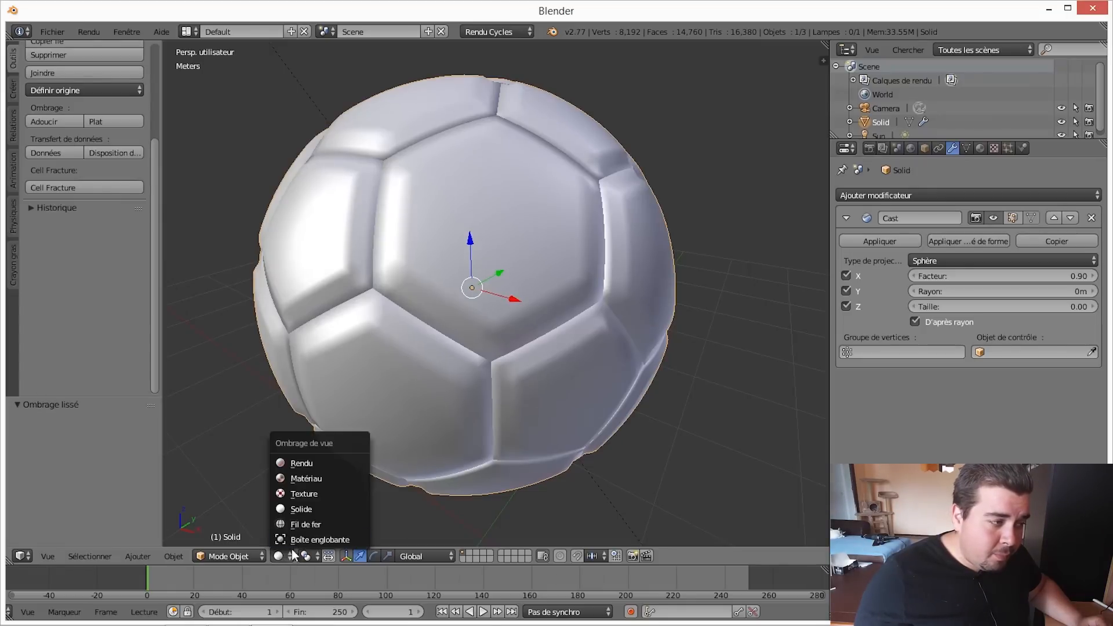
pyautogui.click(322, 460)
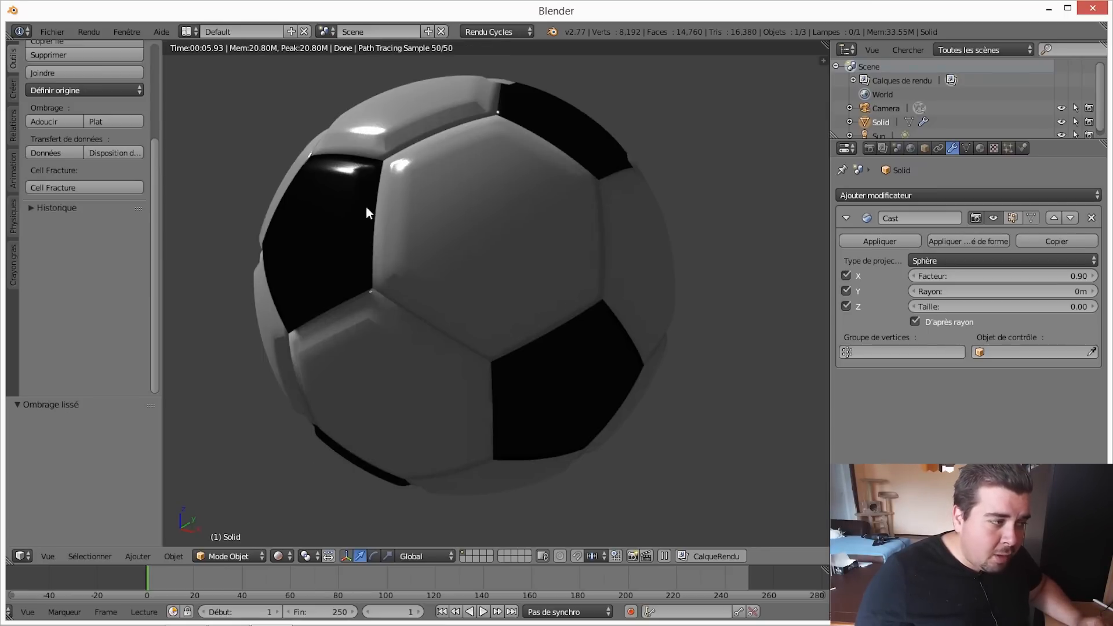
pyautogui.moveTo(467, 216); pyautogui.dragTo(561, 275, button='middle')
pyautogui.scroll(5, 549, 258)
pyautogui.scroll(-5, 526, 276)
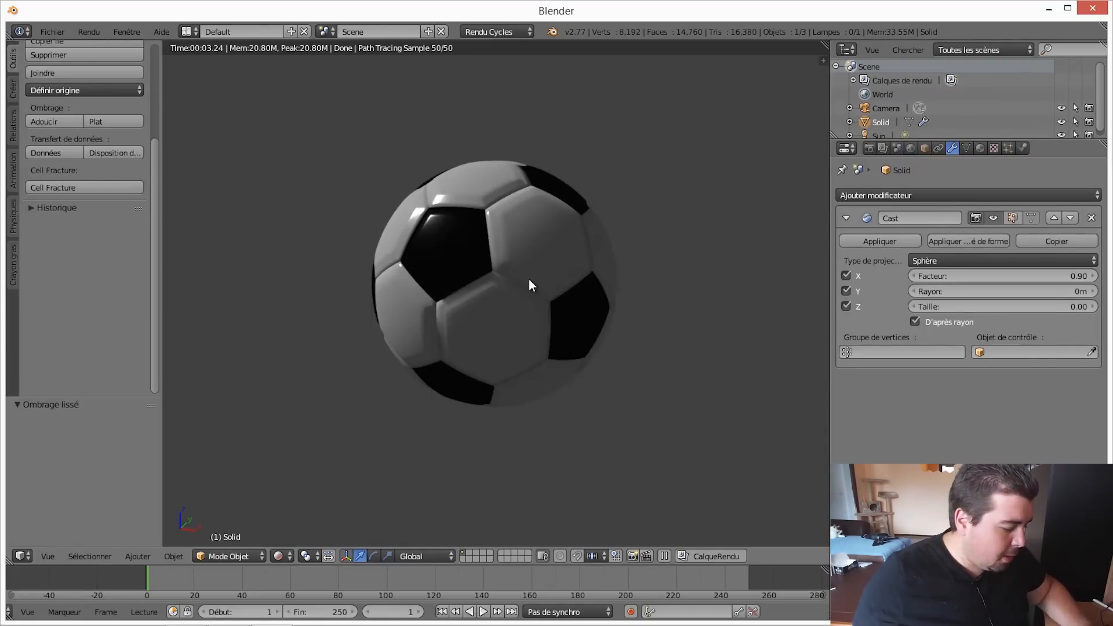
pyautogui.hotkey('shift', 'z')
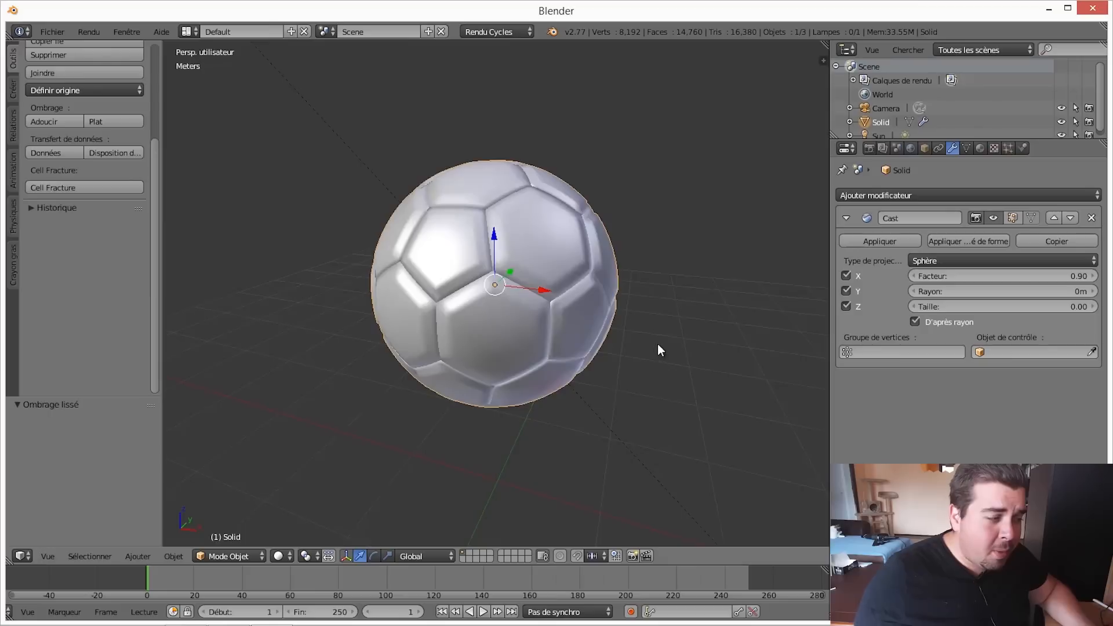
pyautogui.scroll(-5, 596, 347)
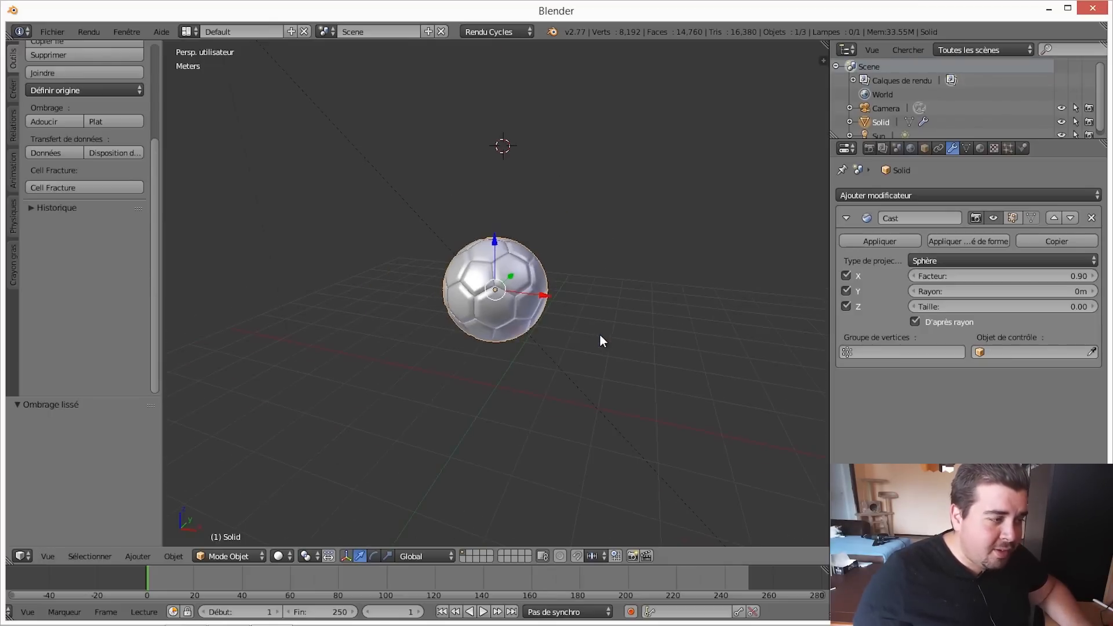
pyautogui.moveTo(666, 256); pyautogui.dragTo(630, 260, button='middle')
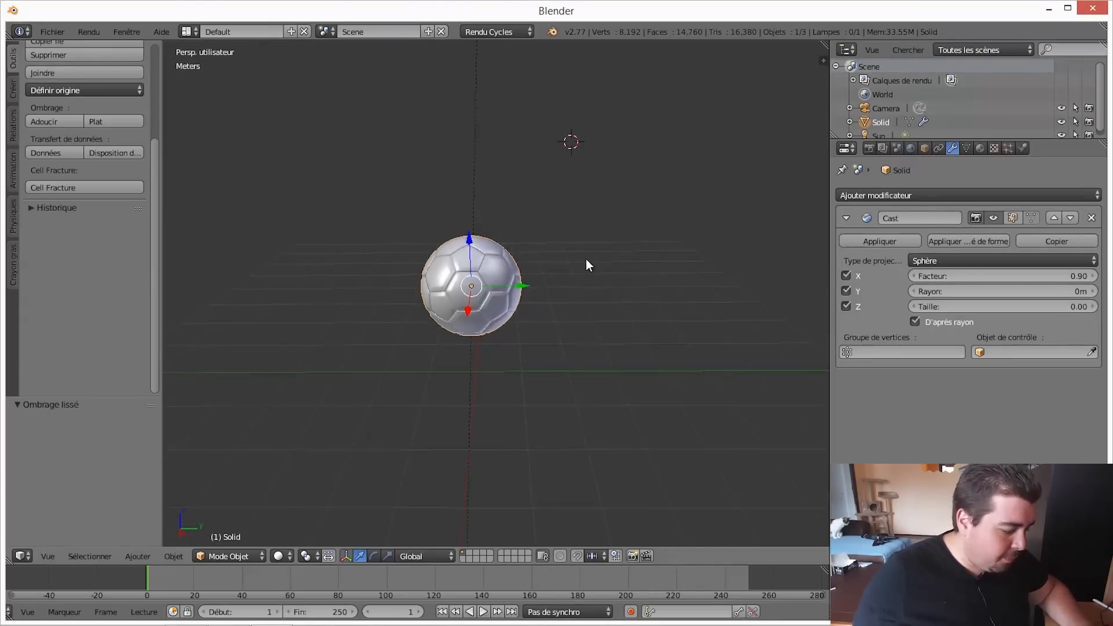
pyautogui.press('a')
pyautogui.press('a')
pyautogui.press('a')
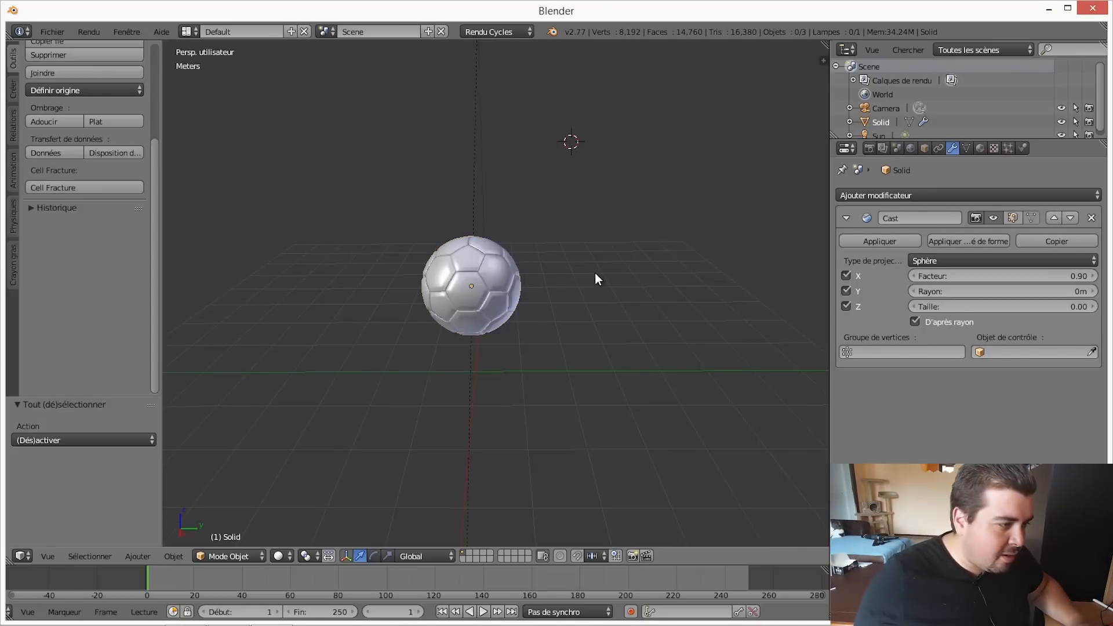
pyautogui.scroll(-2, 601, 277)
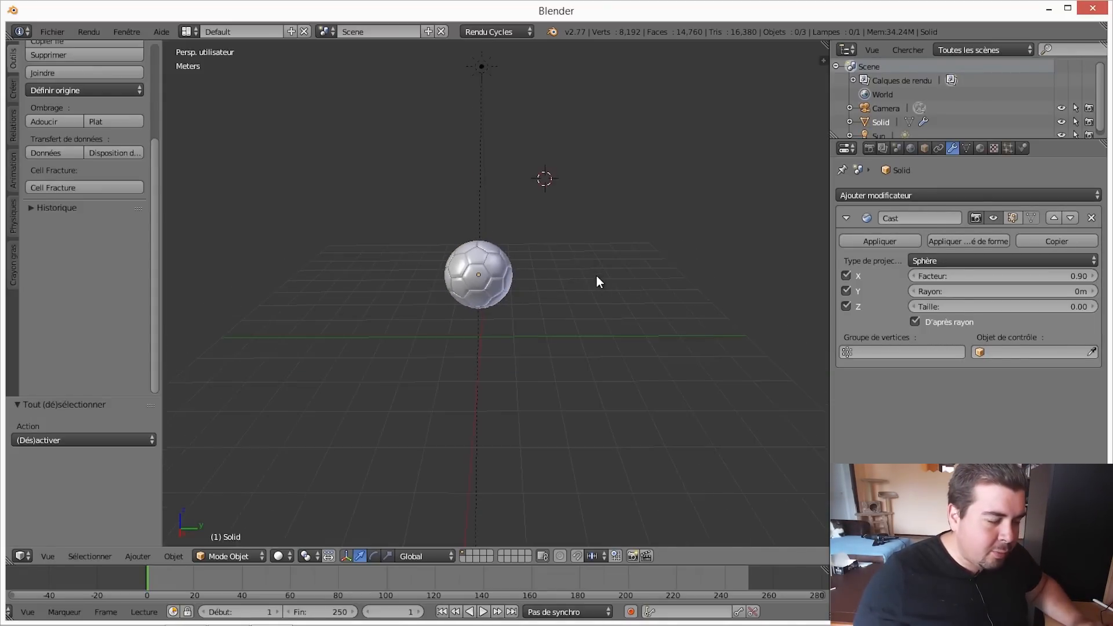
pyautogui.scroll(2, 594, 277)
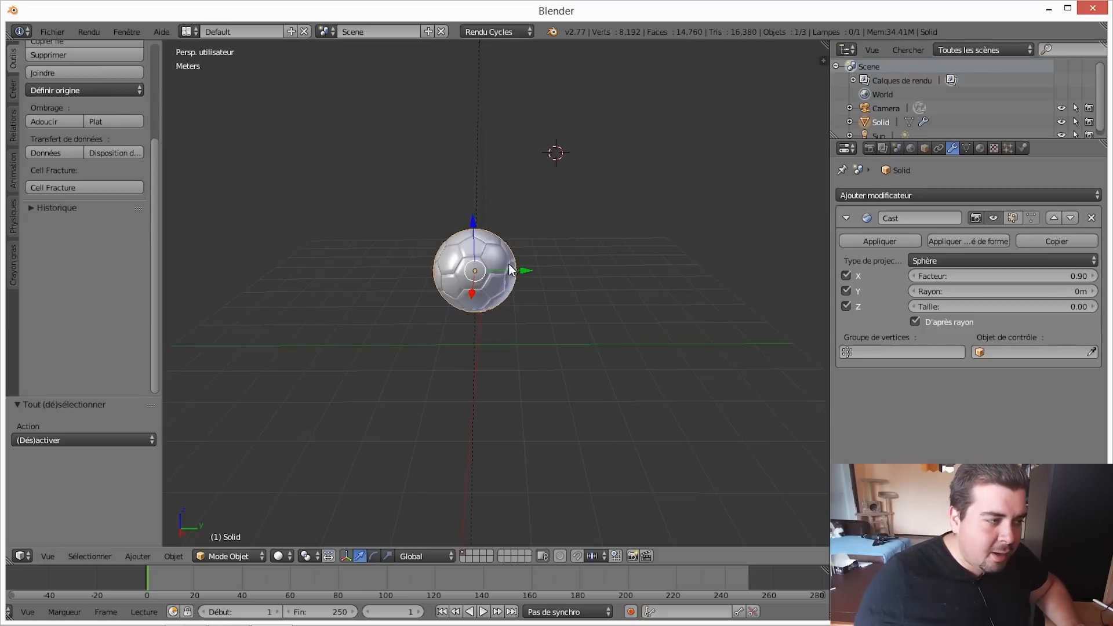
pyautogui.hotkey('shift', 'a')
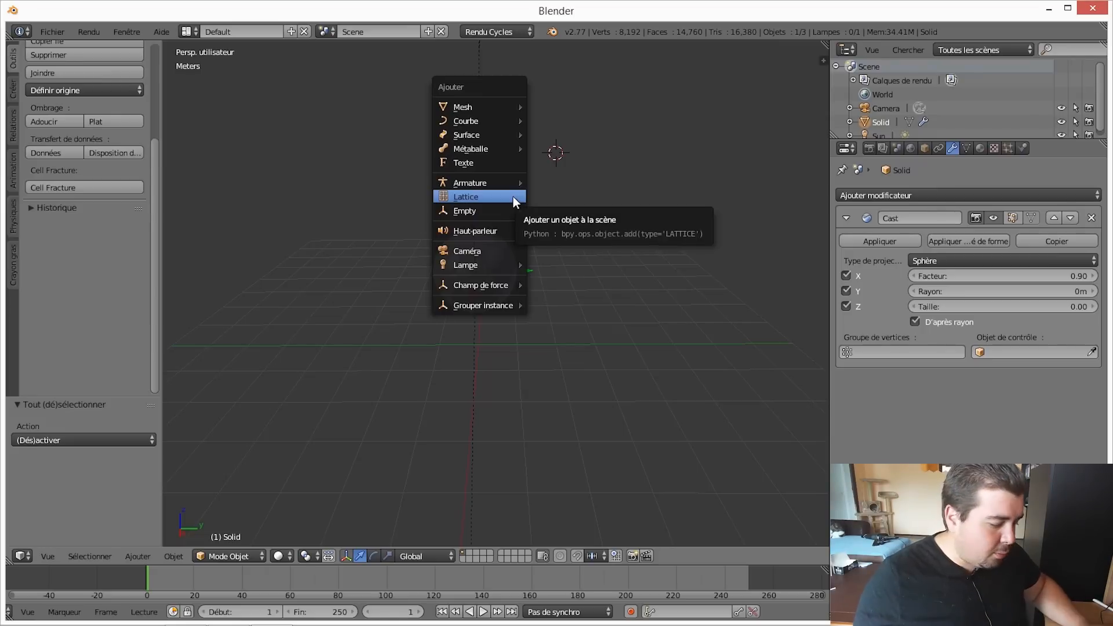
pyautogui.press('a')
pyautogui.press('a')
pyautogui.press('a')
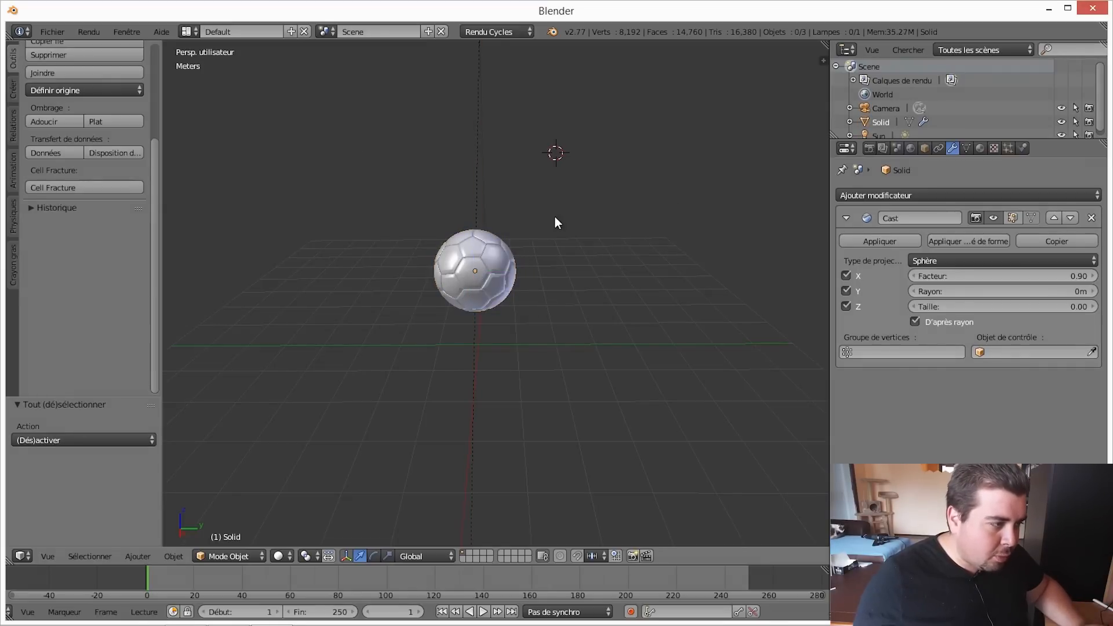
pyautogui.scroll(-7, 554, 223)
pyautogui.scroll(7, 573, 229)
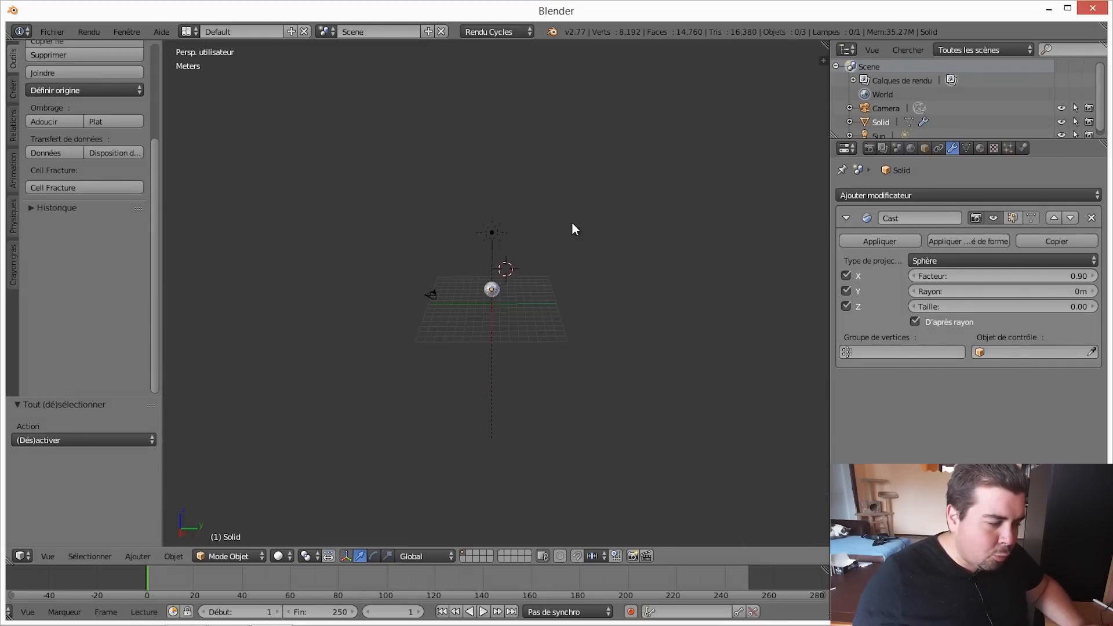
pyautogui.rightClick(487, 269)
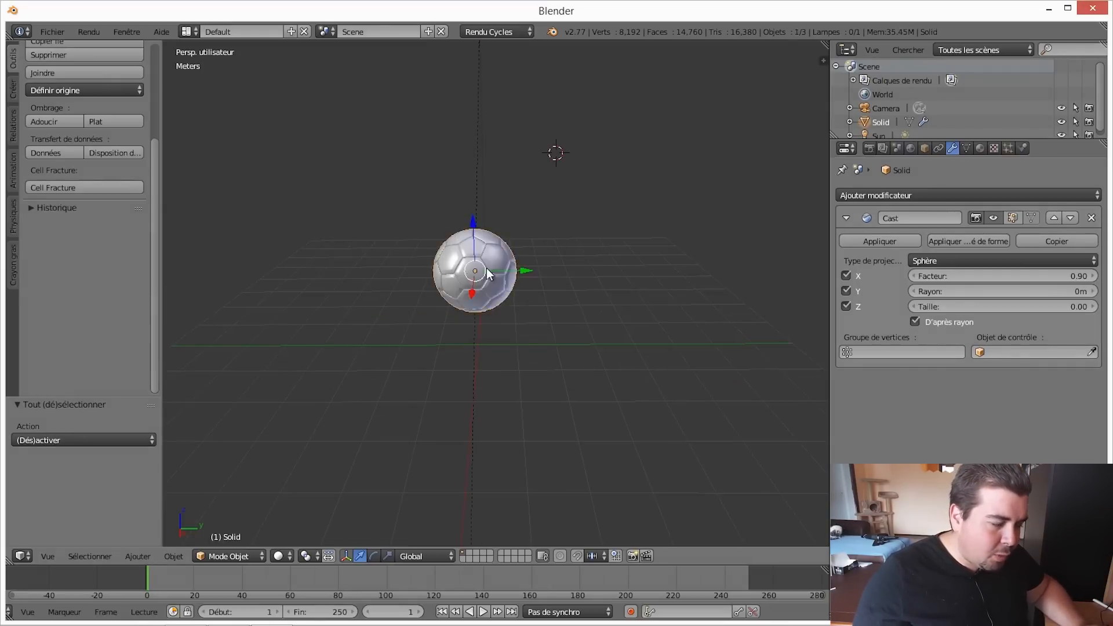
# Move the soccer ball about 4.25 m along negative Y and deselect it.
pyautogui.moveTo(522, 277); pyautogui.dragTo(372, 277)
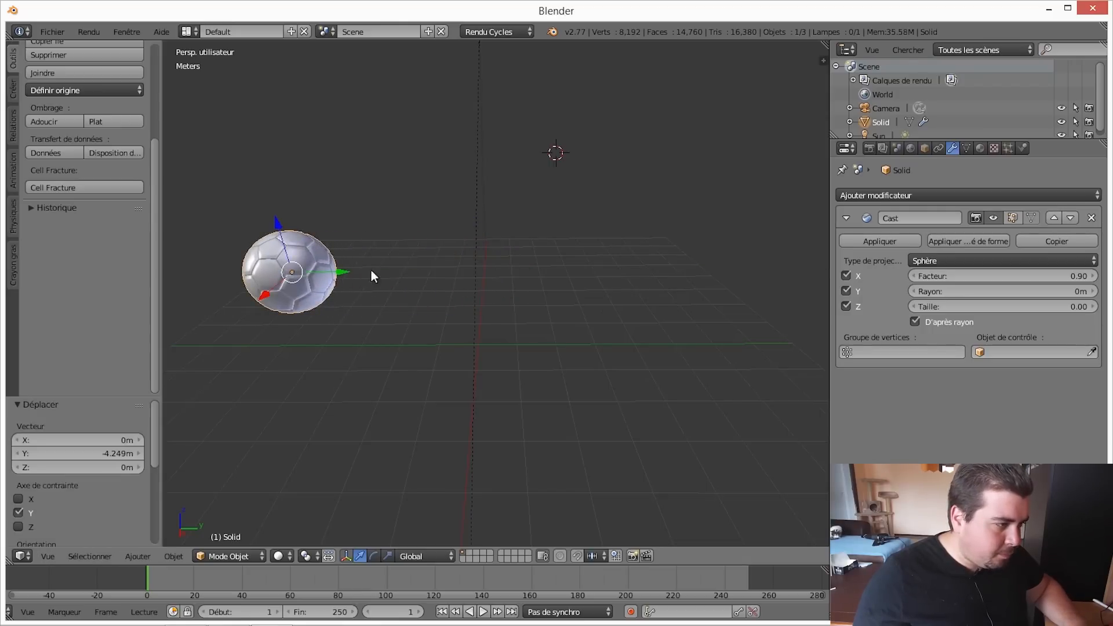
pyautogui.press('a')
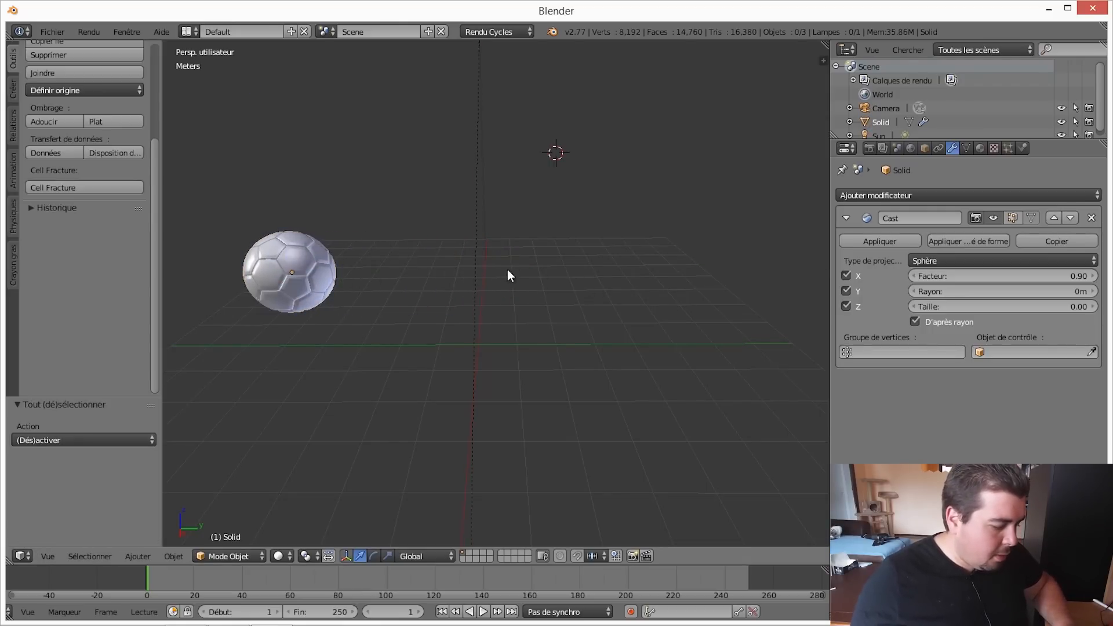
# Add a UV sphere with 32 segments, 16 rings and a size of 1 m.
pyautogui.hotkey('shift', 'a')
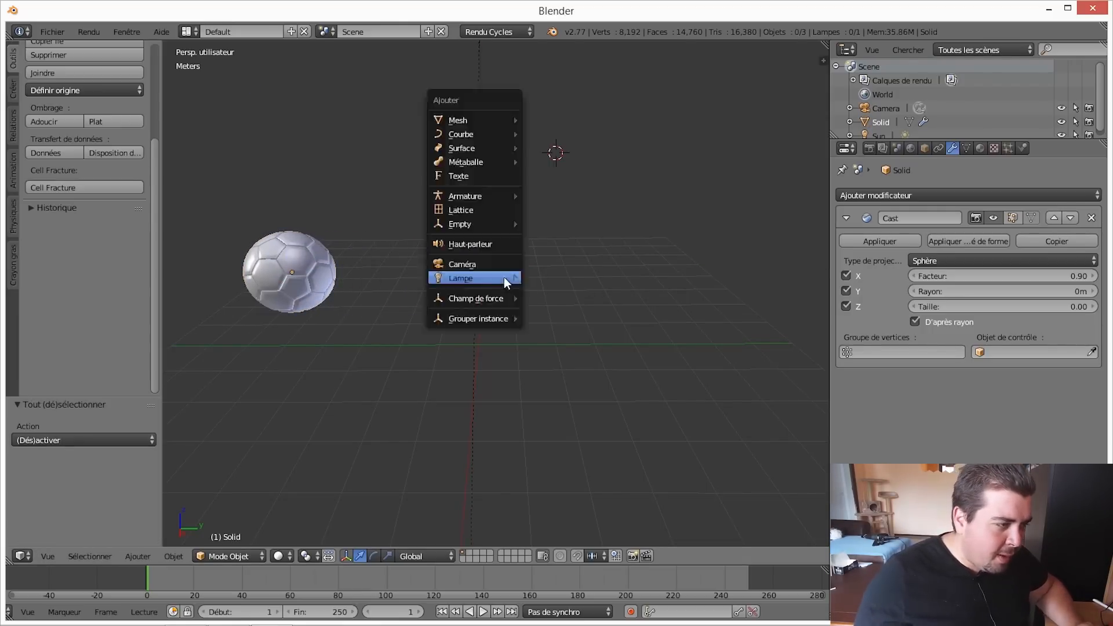
pyautogui.moveTo(487, 135)
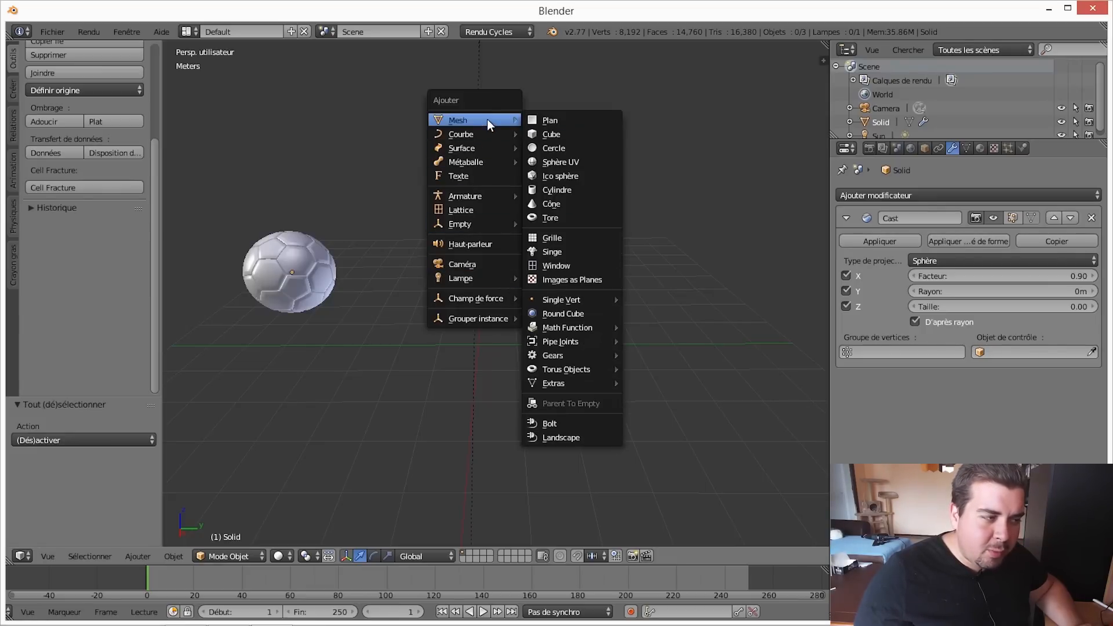
pyautogui.click(570, 163)
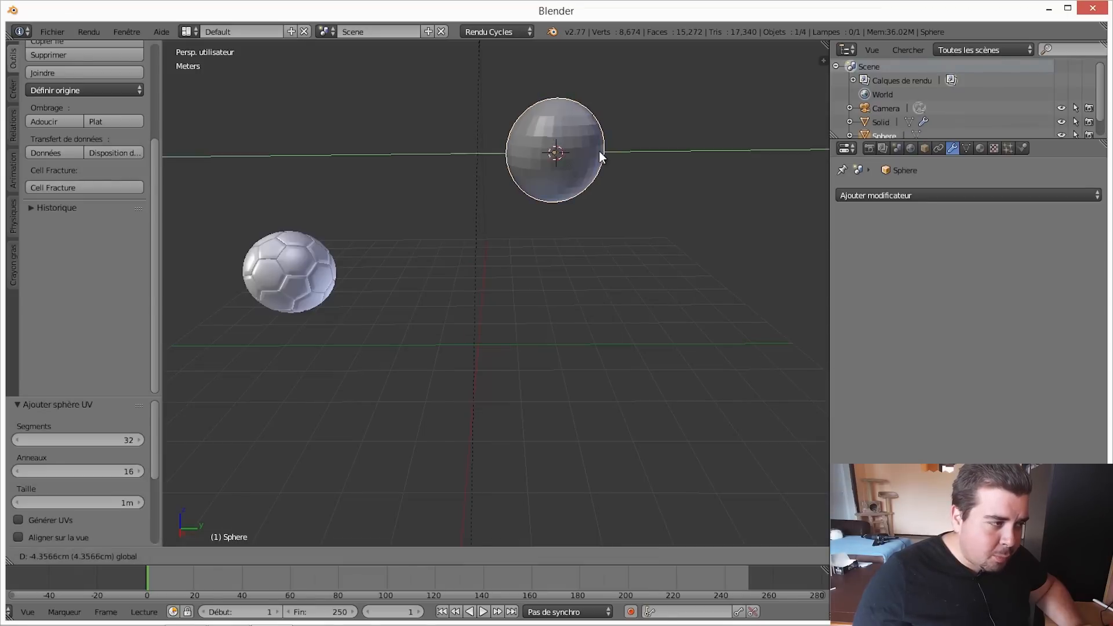
# Move the UV sphere near the scene's centre beside the soccer ball, finishing with about 1.9 m along X and 43 cm up along Z.
pyautogui.moveTo(604, 156); pyautogui.dragTo(514, 156)
pyautogui.moveTo(465, 95); pyautogui.dragTo(512, 171)
pyautogui.moveTo(474, 271); pyautogui.dragTo(459, 326)
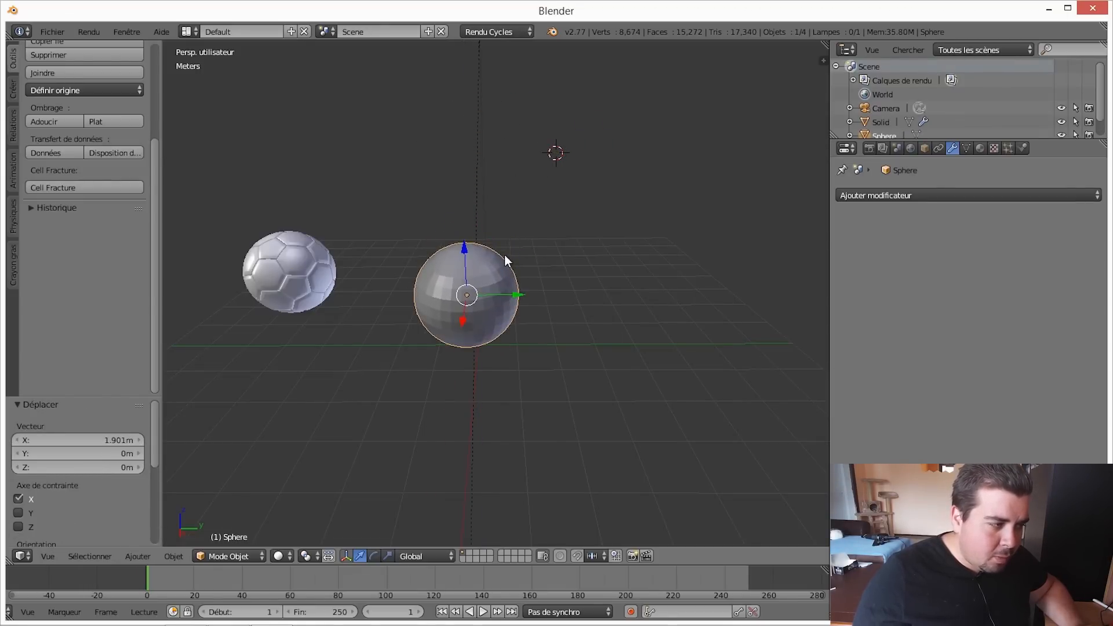
pyautogui.moveTo(462, 246); pyautogui.dragTo(462, 227)
pyautogui.scroll(4, 461, 249)
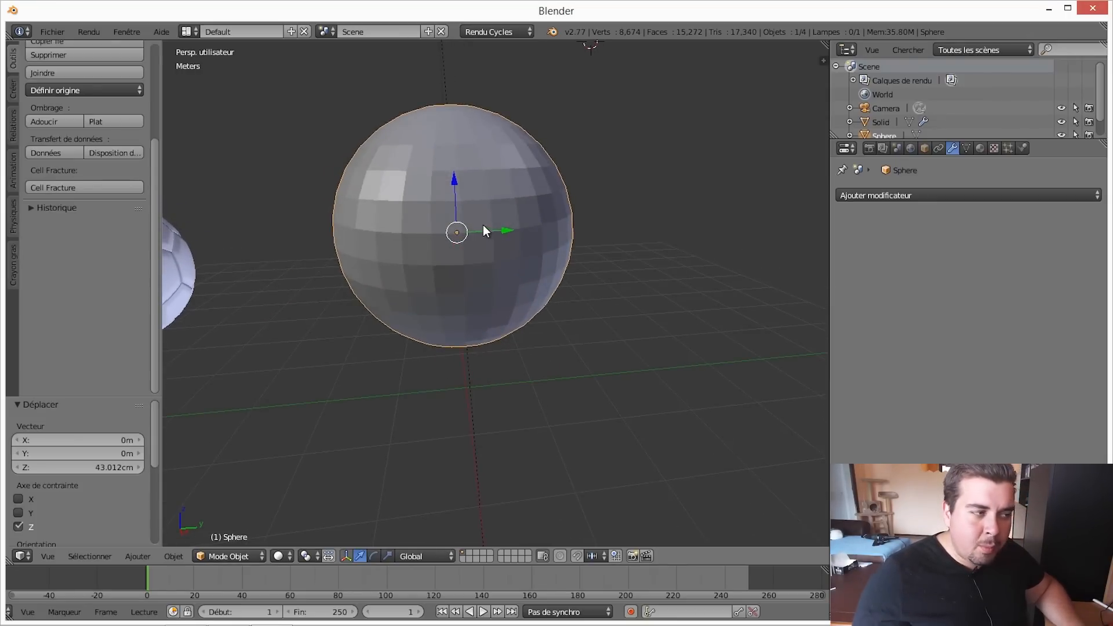
# Show the UV sphere in wireframe, enter Edit mode and deselect all its faces.
pyautogui.moveTo(484, 223)
pyautogui.mouseDown(button='middle')
pyautogui.moveTo(471, 225)
pyautogui.moveTo(520, 235)
pyautogui.moveTo(514, 174)
pyautogui.moveTo(509, 193)
pyautogui.moveTo(522, 191)
pyautogui.mouseUp(button='middle')
pyautogui.press('z')
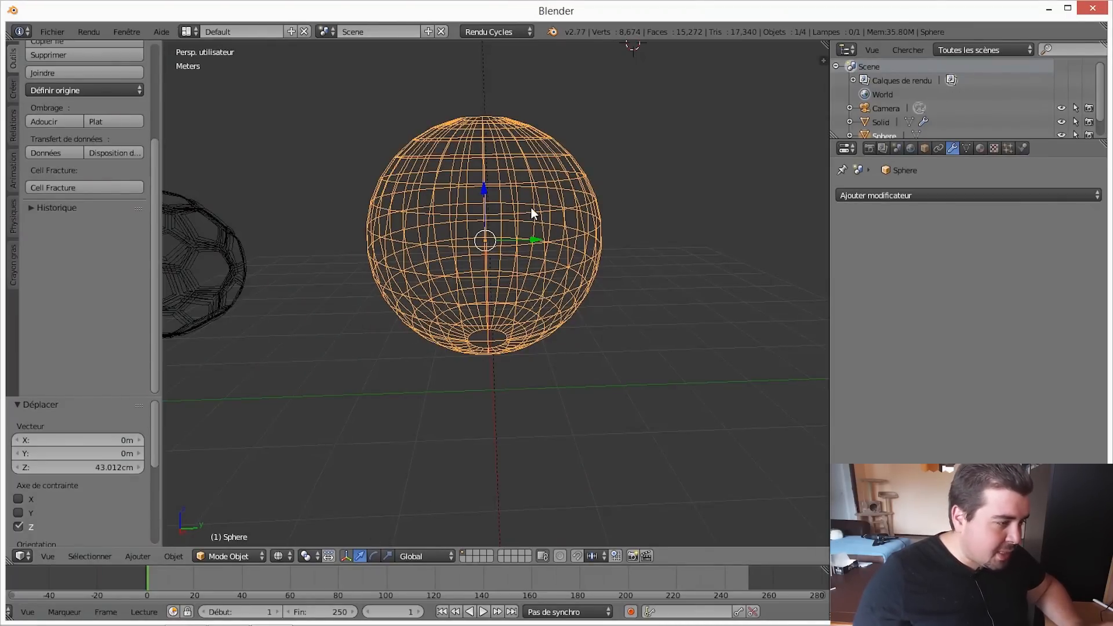
pyautogui.press('Tab')
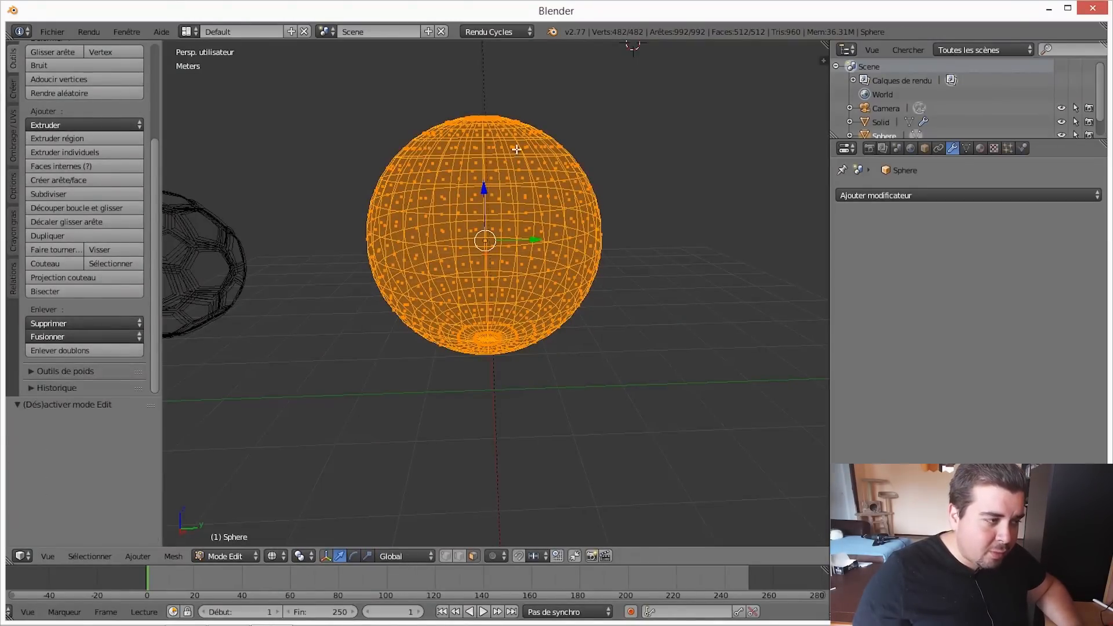
pyautogui.rightClick(508, 182)
pyautogui.rightClick(558, 238)
pyautogui.rightClick(505, 279)
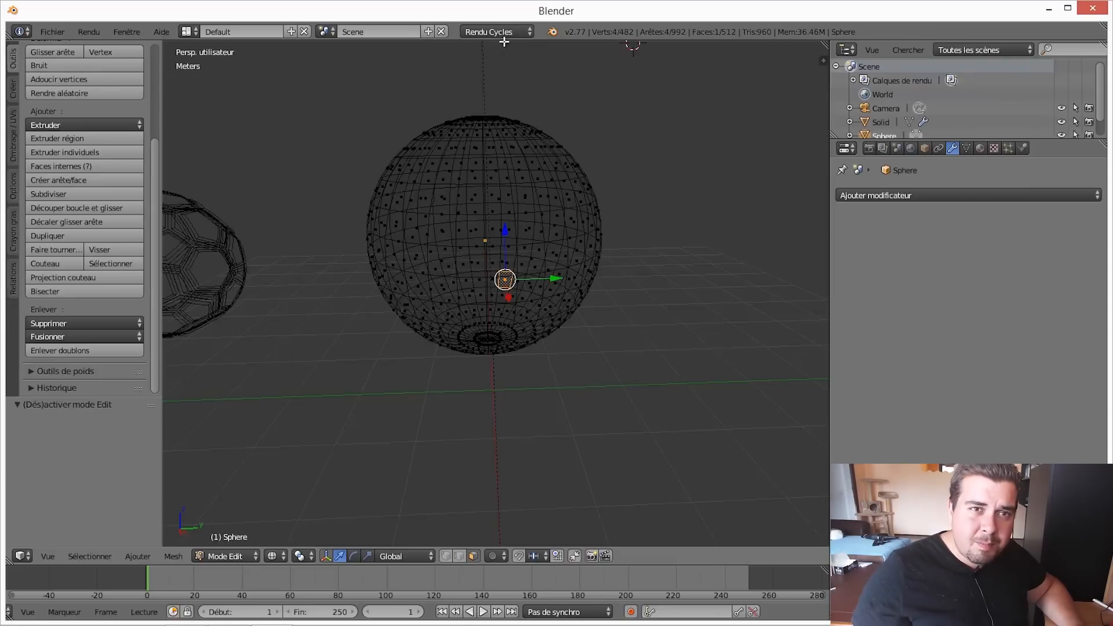
pyautogui.press('v')
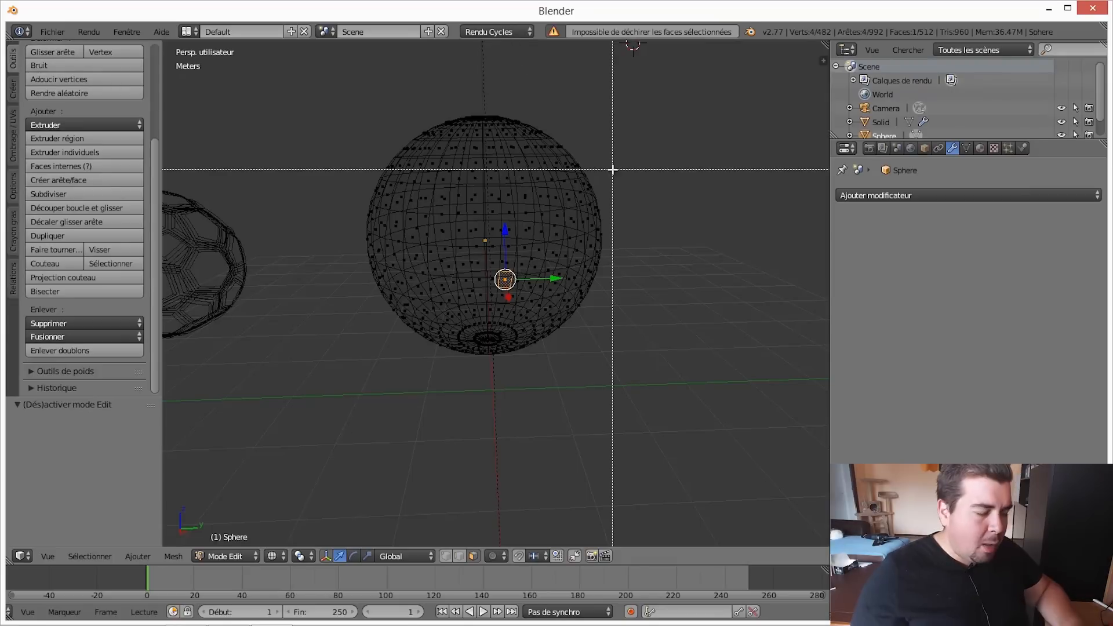
pyautogui.press('a')
pyautogui.press('a')
pyautogui.press('a')
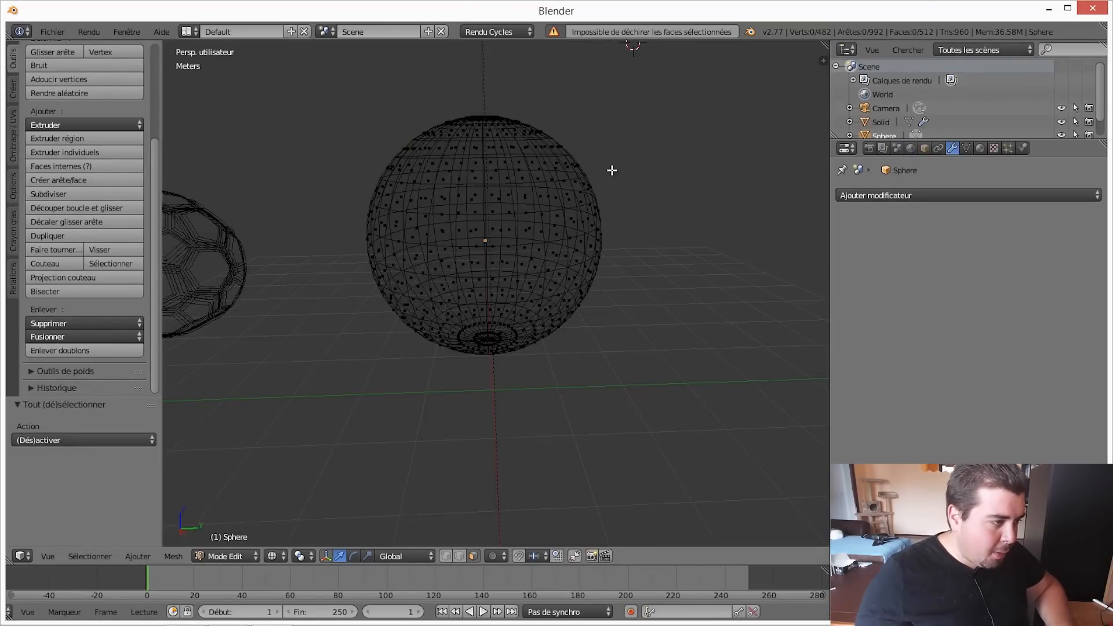
# Box-select all faces of the sphere's positive-Y half, through to the back.
pyautogui.press('b')
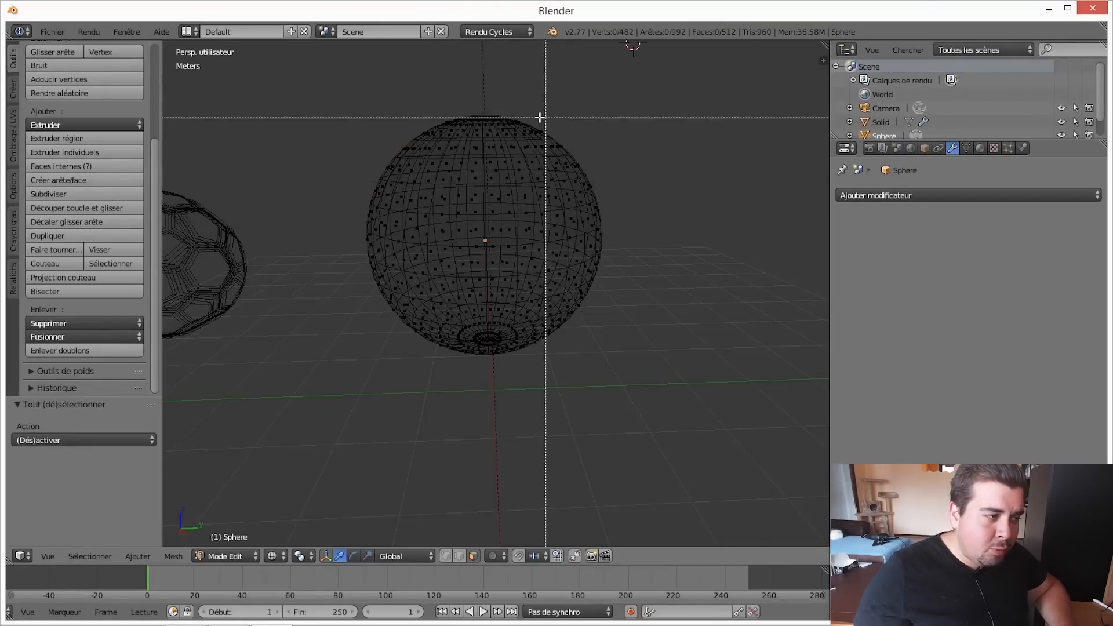
pyautogui.press('Escape')
pyautogui.moveTo(494, 115); pyautogui.dragTo(695, 390)
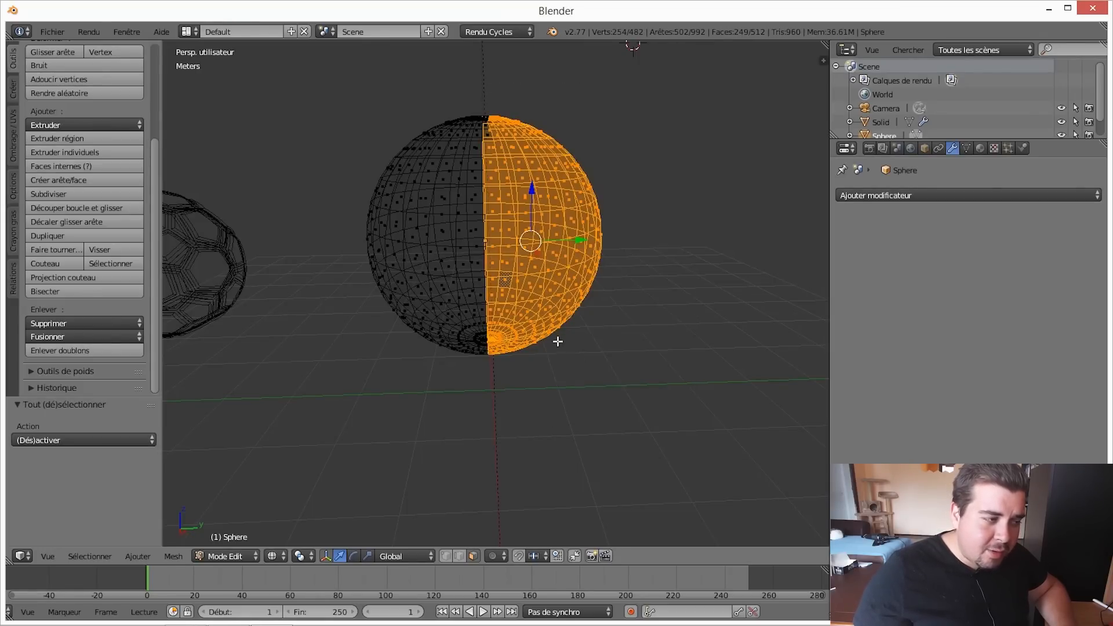
# Add the faces missed along the sphere's middle seam to the selection so that it covers exactly half the sphere.
pyautogui.moveTo(558, 358)
pyautogui.mouseDown(button='middle')
pyautogui.moveTo(550, 265)
pyautogui.moveTo(554, 355)
pyautogui.mouseUp(button='middle')
pyautogui.moveTo(551, 266); pyautogui.dragTo(516, 330, button='middle')
pyautogui.scroll(4, 542, 325)
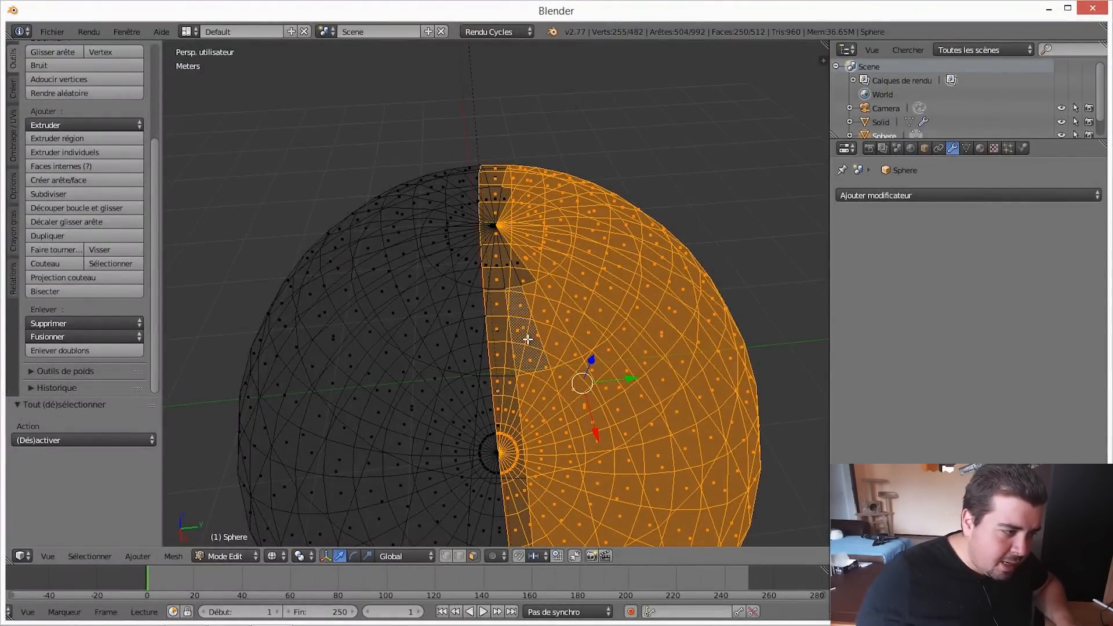
pyautogui.keyDown('shift'); pyautogui.rightClick(508, 275); pyautogui.keyUp('shift')
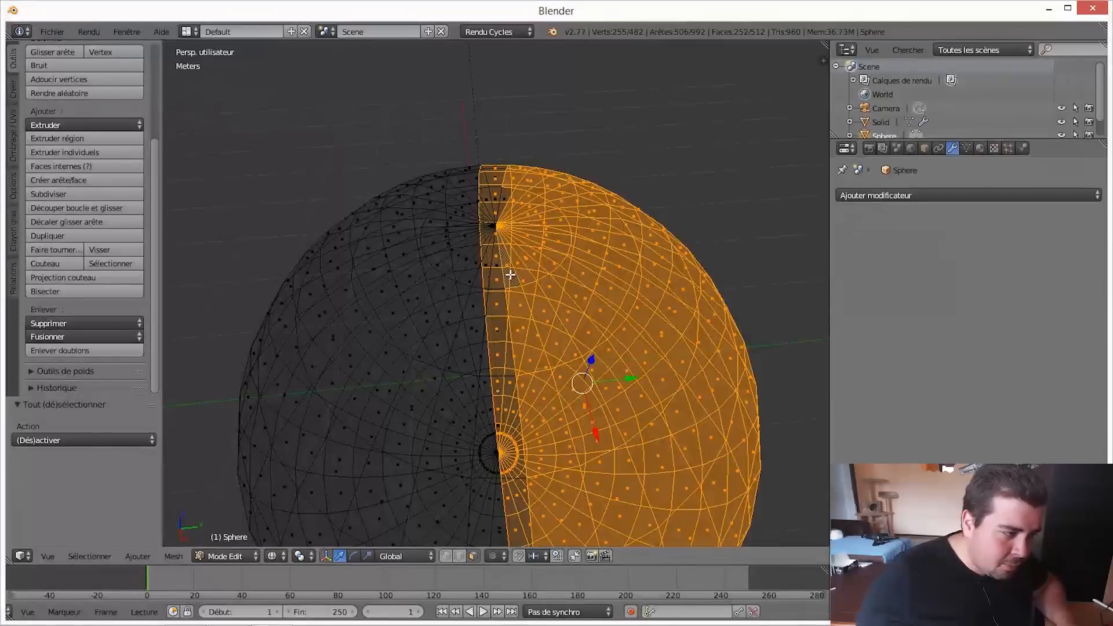
pyautogui.moveTo(524, 256); pyautogui.dragTo(514, 331, button='middle')
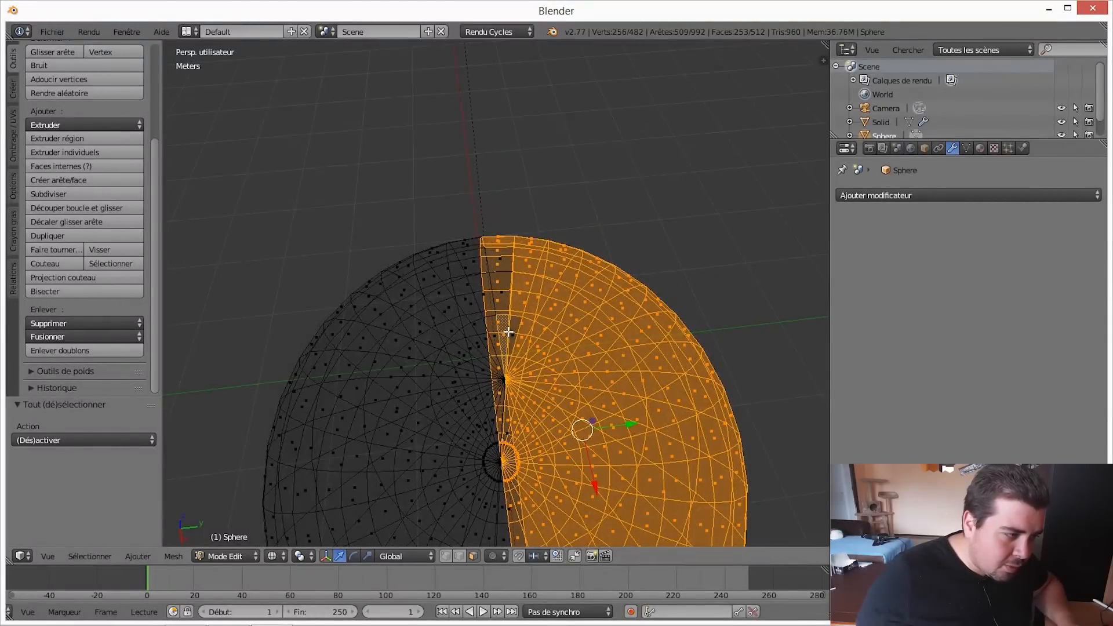
pyautogui.moveTo(544, 303); pyautogui.dragTo(532, 208, button='middle')
pyautogui.keyDown('shift'); pyautogui.rightClick(564, 253); pyautogui.keyUp('shift')
pyautogui.scroll(-5, 586, 226)
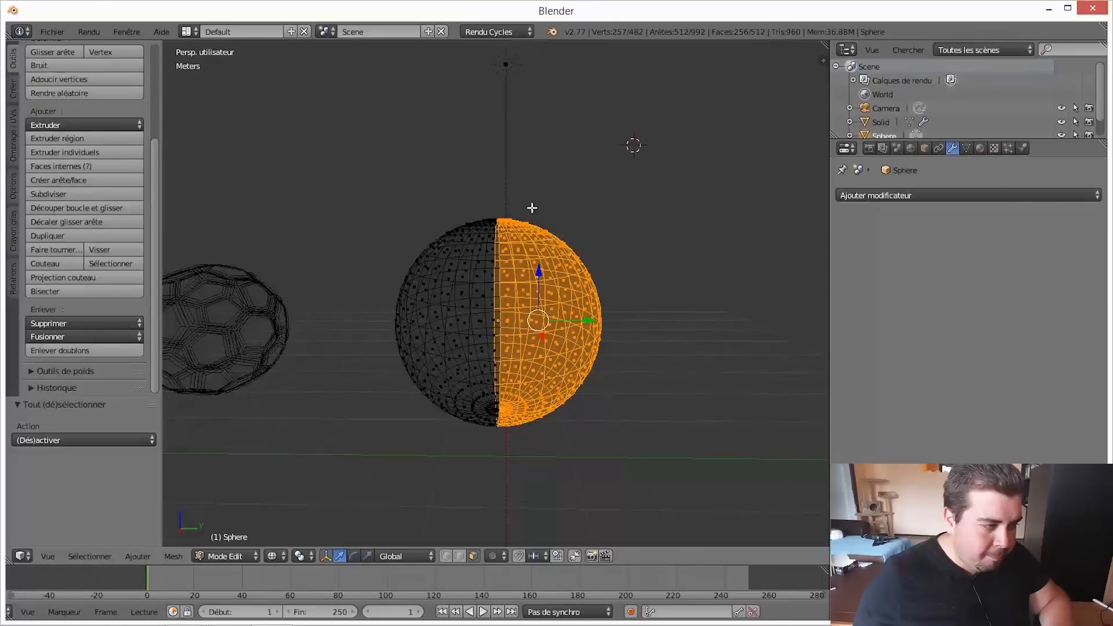
# Separate the selected half of the sphere into its own object and return to Object mode.
pyautogui.press('p')
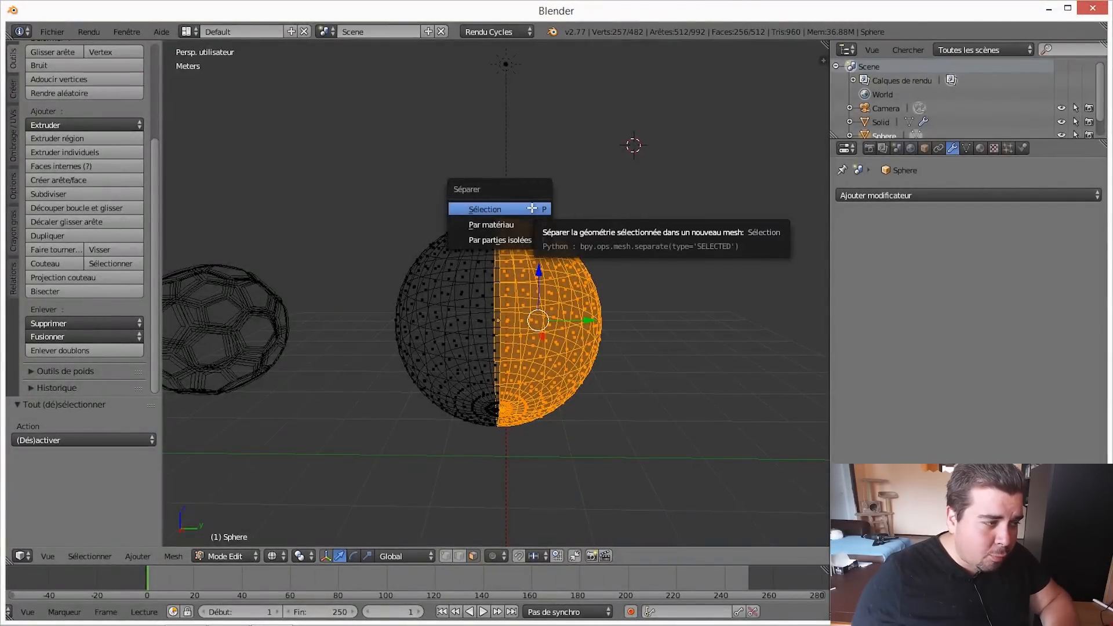
pyautogui.click(492, 211)
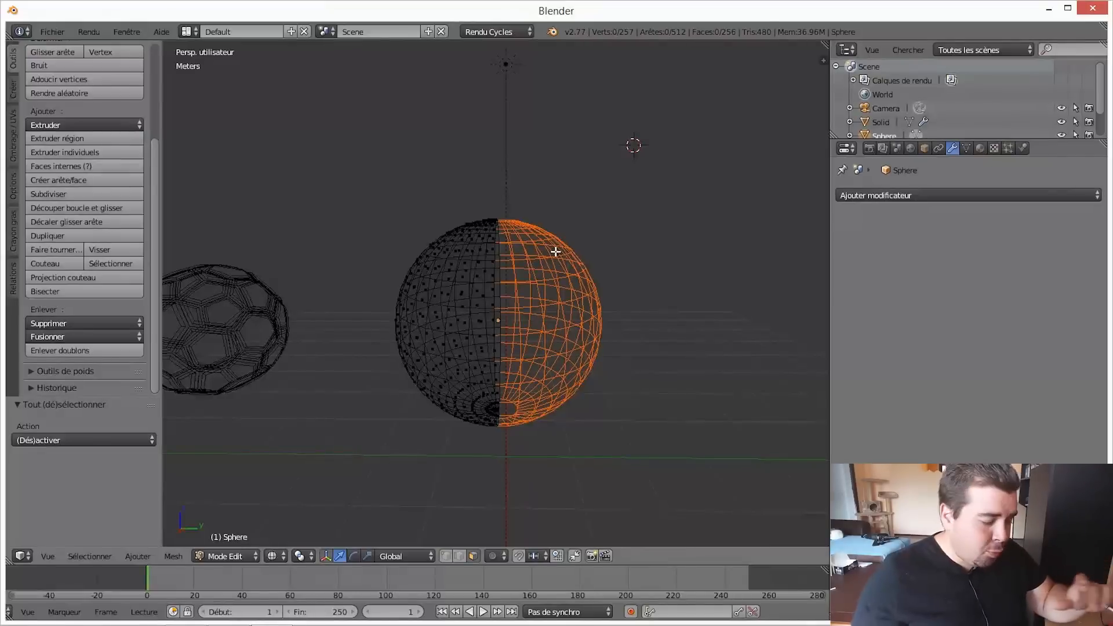
pyautogui.press('Tab')
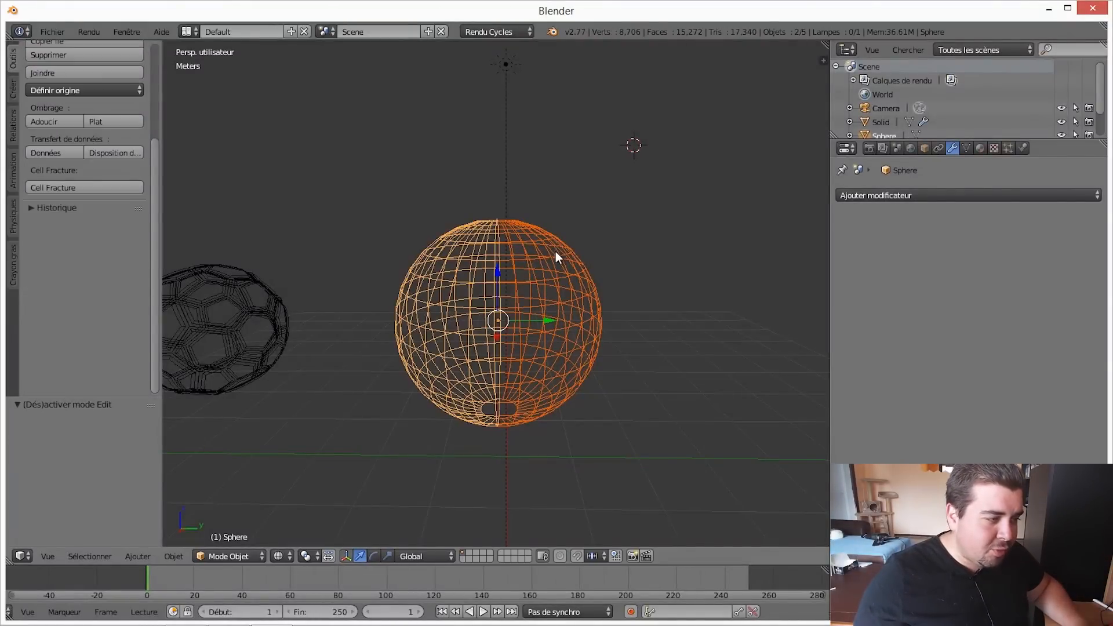
# Select the two hemispheres in turn to check that they are separate objects, ending with the positive-Y hemisphere selected.
pyautogui.rightClick(530, 266)
pyautogui.rightClick(478, 267)
pyautogui.rightClick(545, 269)
pyautogui.rightClick(475, 267)
pyautogui.rightClick(537, 267)
pyautogui.rightClick(452, 264)
pyautogui.rightClick(540, 269)
pyautogui.rightClick(472, 267)
pyautogui.rightClick(504, 269)
pyautogui.rightClick(474, 268)
pyautogui.rightClick(562, 269)
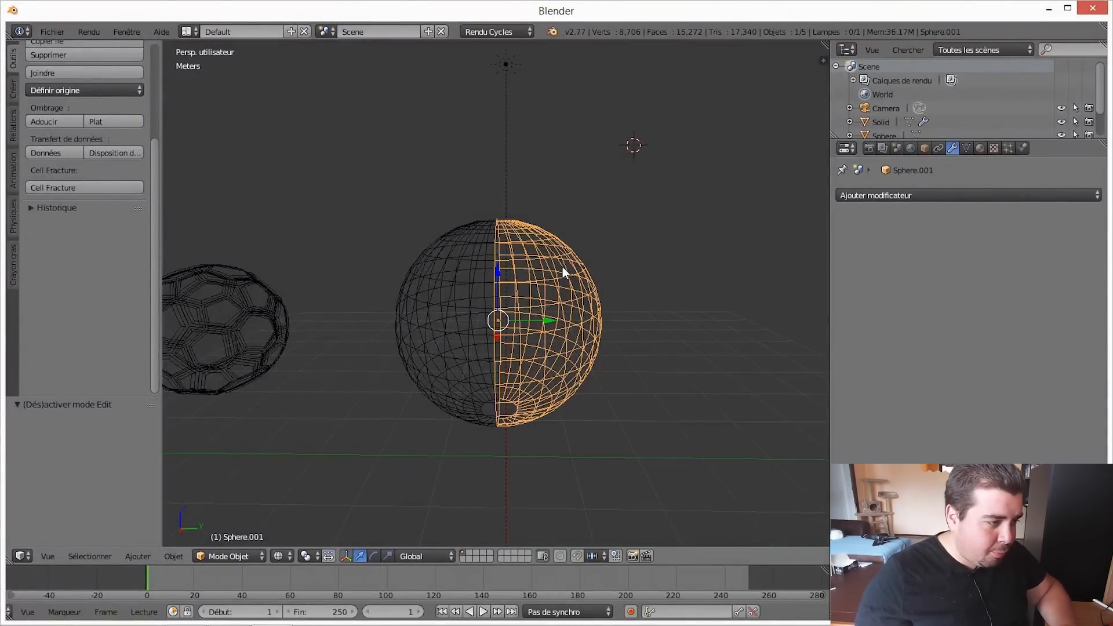
# Rotate the positive-Y hemisphere 90° around the global Y axis.
pyautogui.press('r')
pyautogui.press('y')
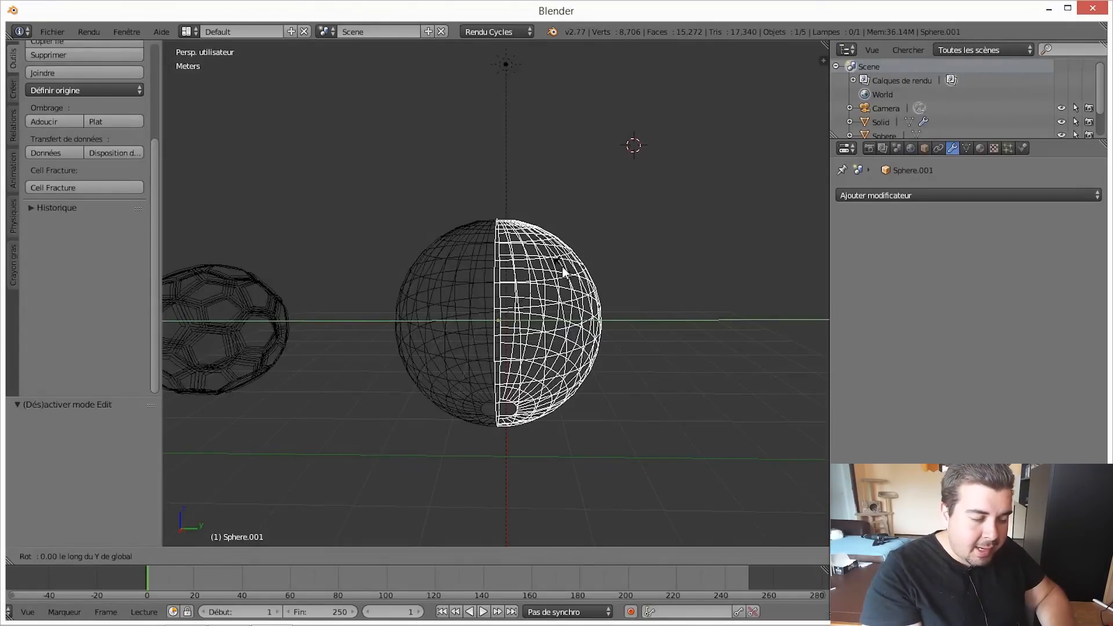
pyautogui.write('90')
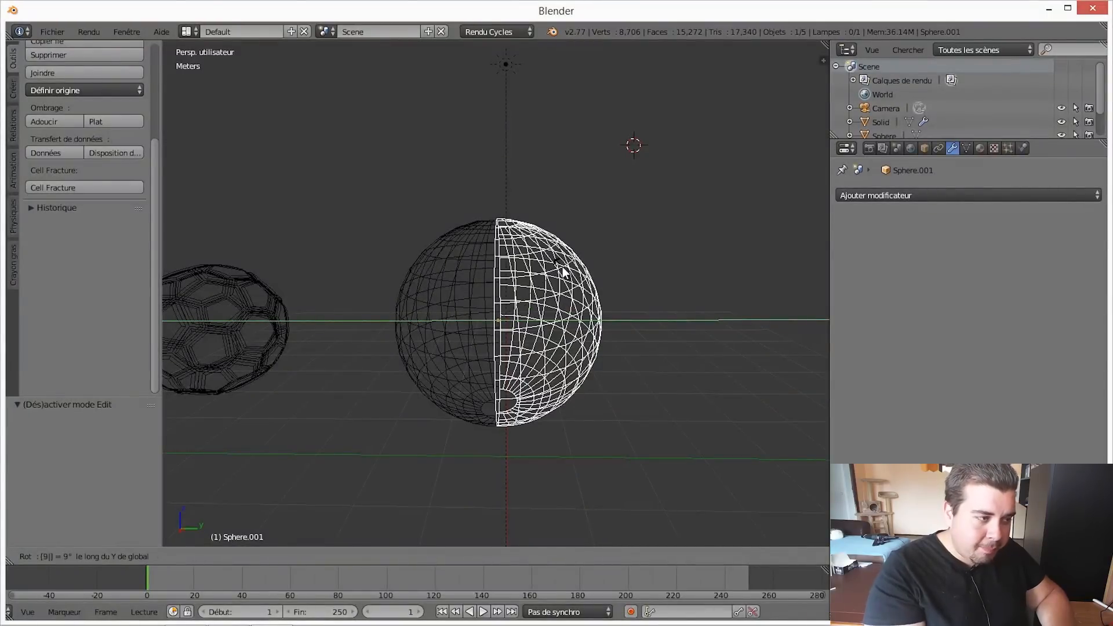
pyautogui.press('Return')
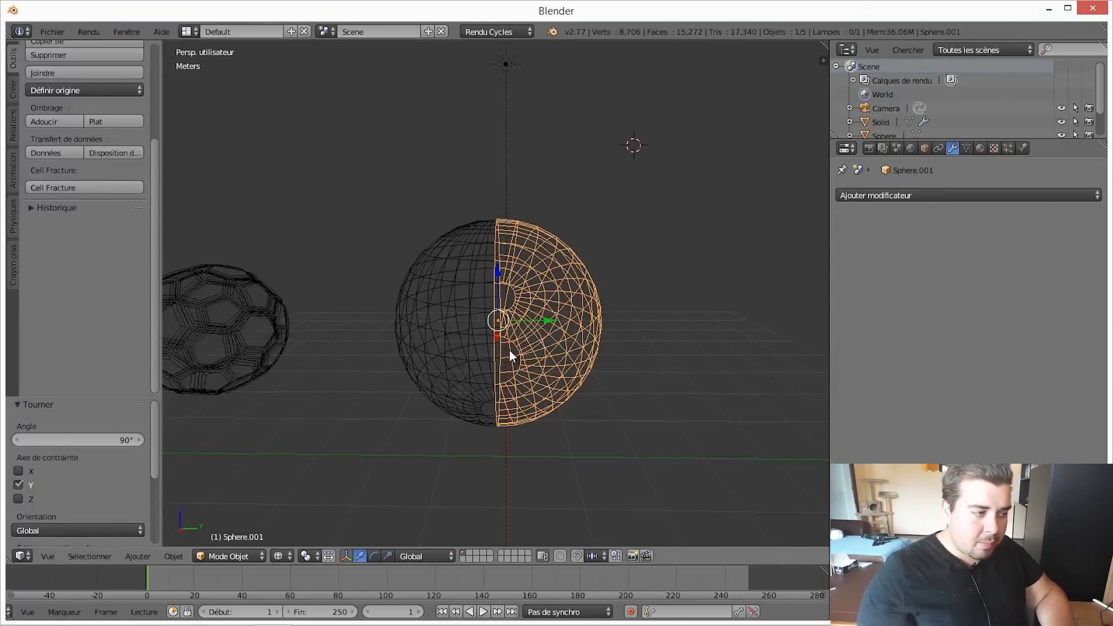
pyautogui.moveTo(510, 350); pyautogui.dragTo(549, 331, button='middle')
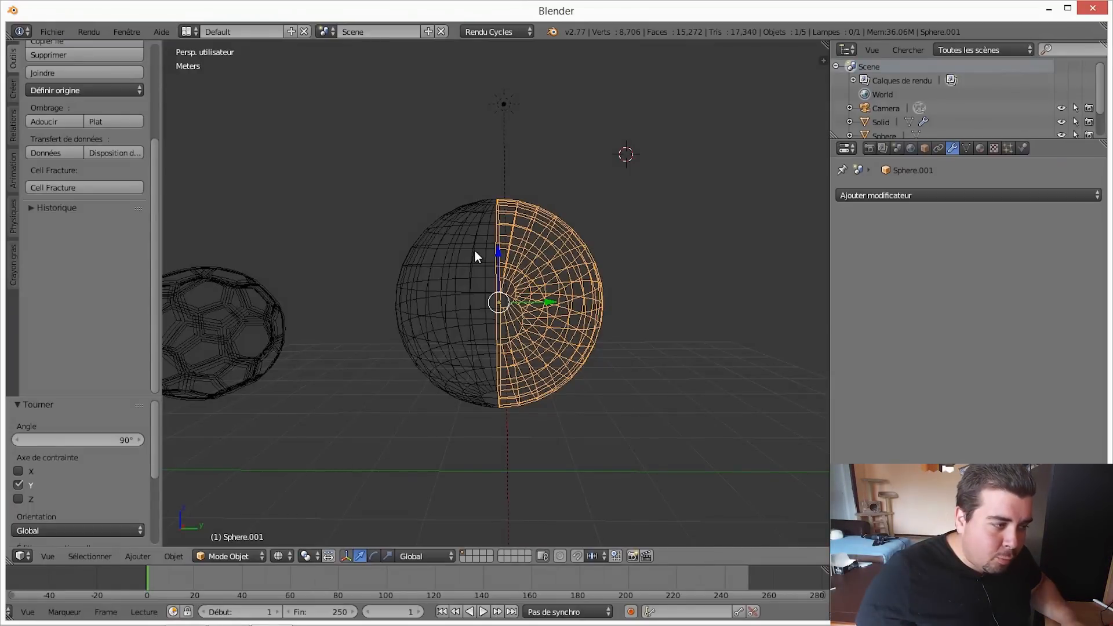
# Join the two hemispheres into a single object and check its mesh in Edit mode, ending in Object mode.
pyautogui.rightClick(491, 252)
pyautogui.keyDown('shift'); pyautogui.rightClick(537, 253); pyautogui.keyUp('shift')
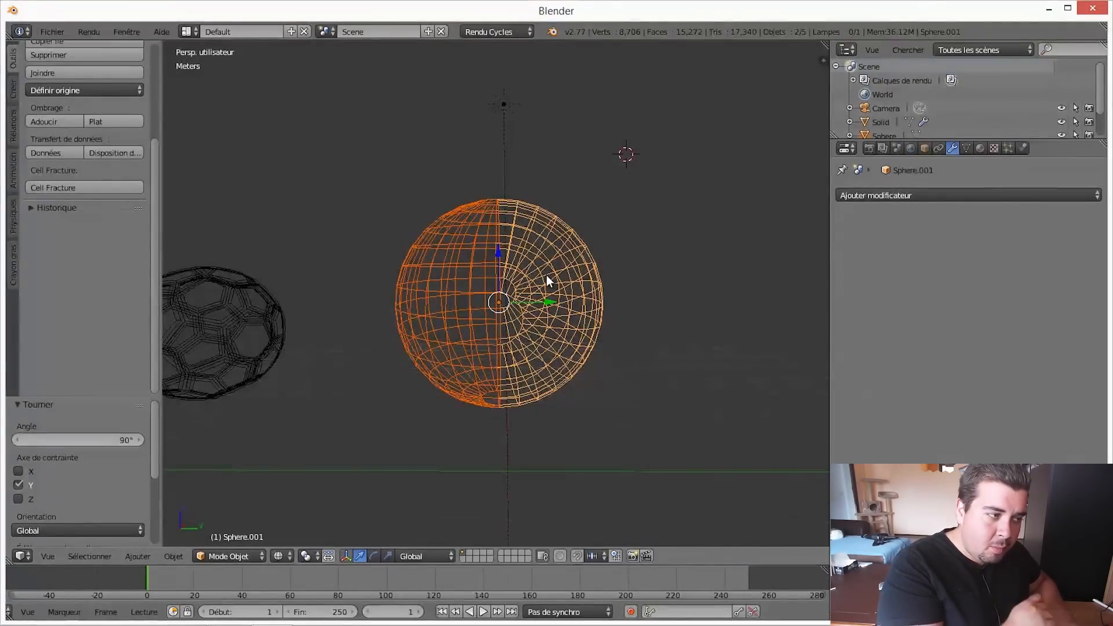
pyautogui.hotkey('ctrl', 'j')
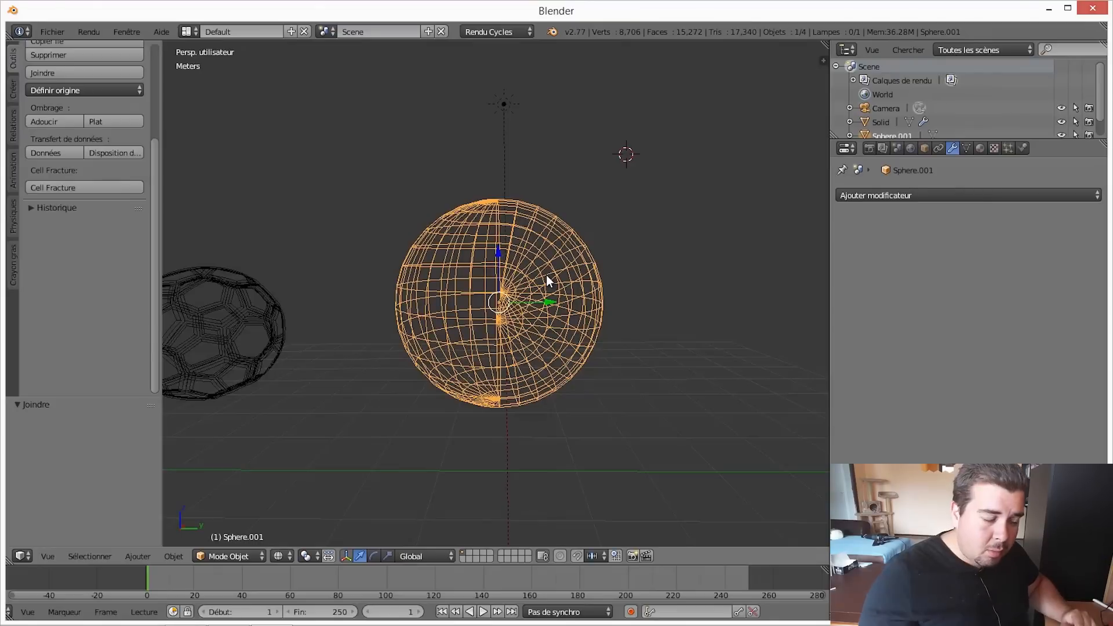
pyautogui.press('Tab')
pyautogui.press('Tab')
pyautogui.press('Tab')
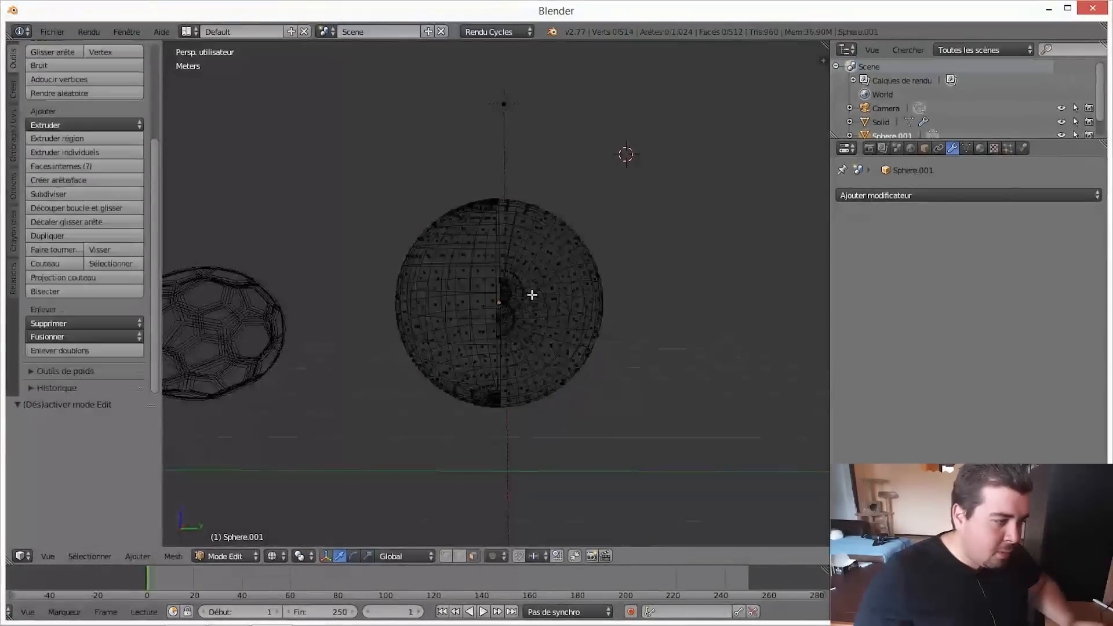
pyautogui.press('Tab')
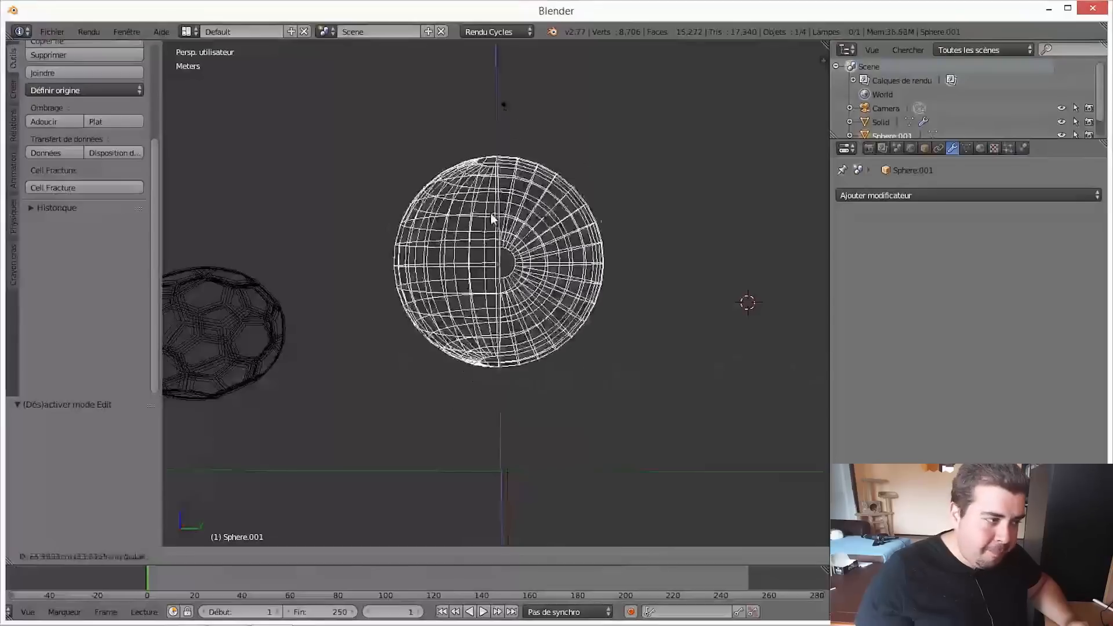
# Move the joined sphere up about 49 cm along Z and back down about 36 cm.
pyautogui.click(491, 213)
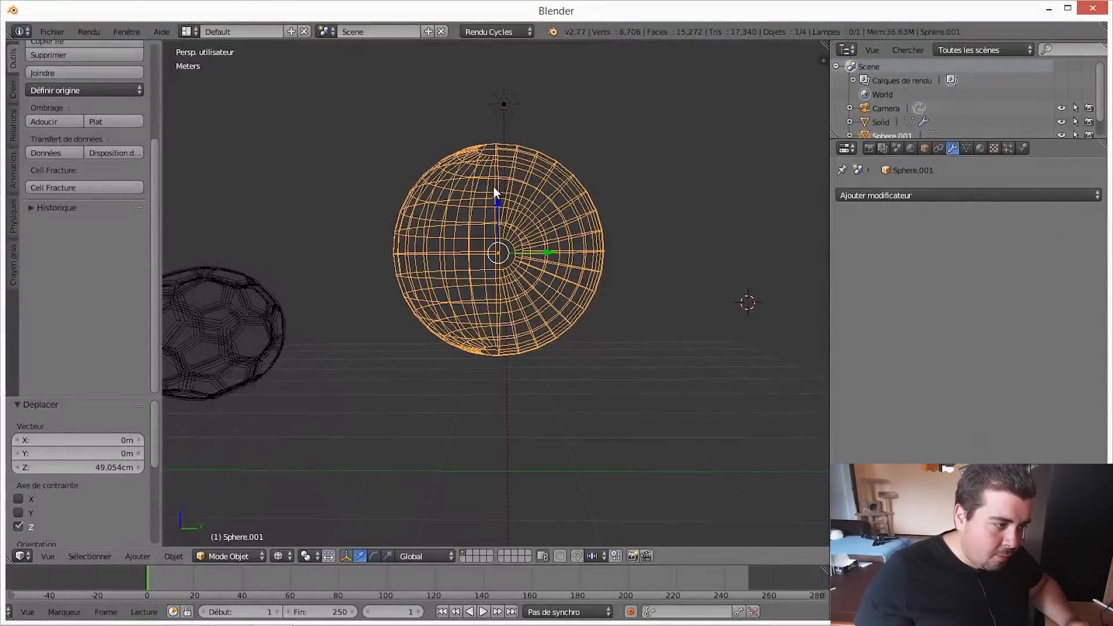
pyautogui.press('g')
pyautogui.press('z')
pyautogui.click(650, 351)
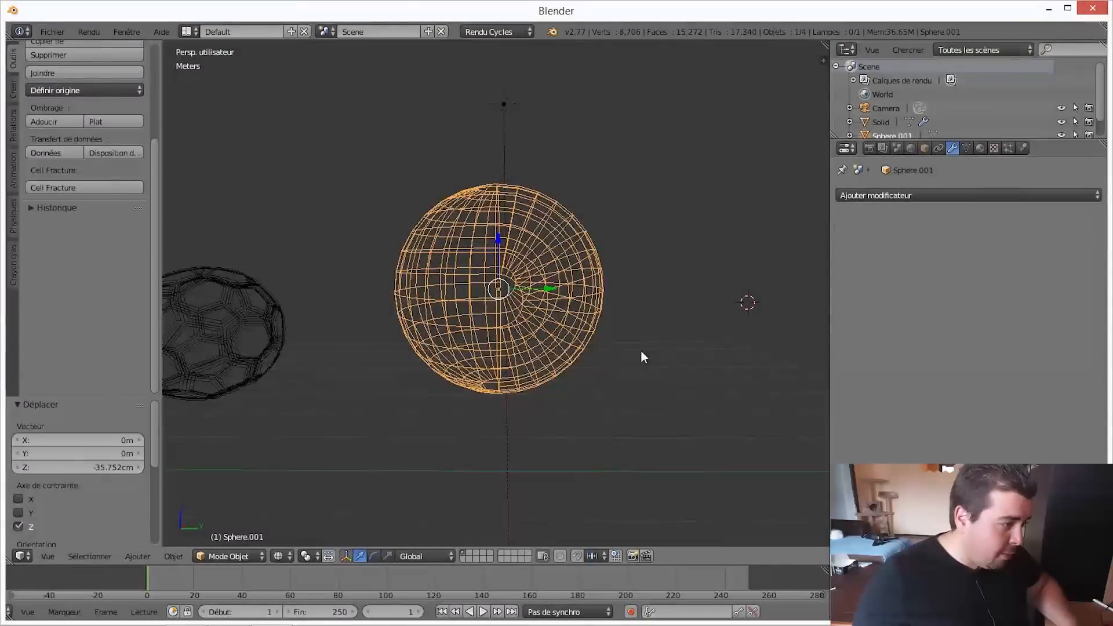
# In Edit mode with edge selection, add a loop cut slid to 0.8 on an upper face row of the negative-Y hemisphere.
pyautogui.press('Tab')
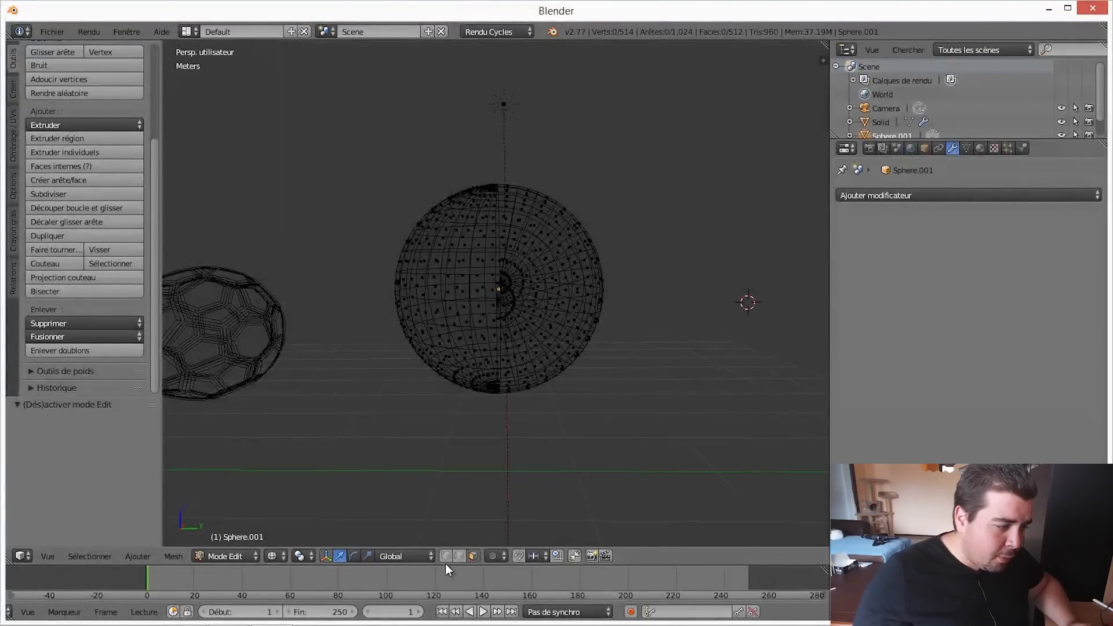
pyautogui.click(458, 555)
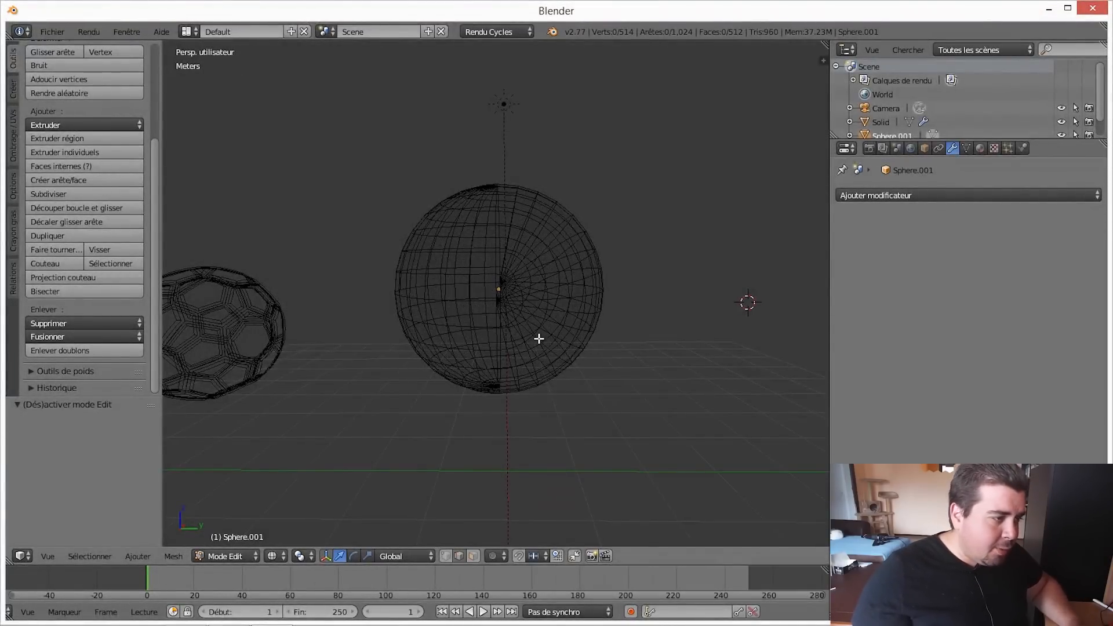
pyautogui.scroll(8, 539, 339)
pyautogui.scroll(-6, 529, 346)
pyautogui.moveTo(529, 313); pyautogui.dragTo(492, 313, button='middle')
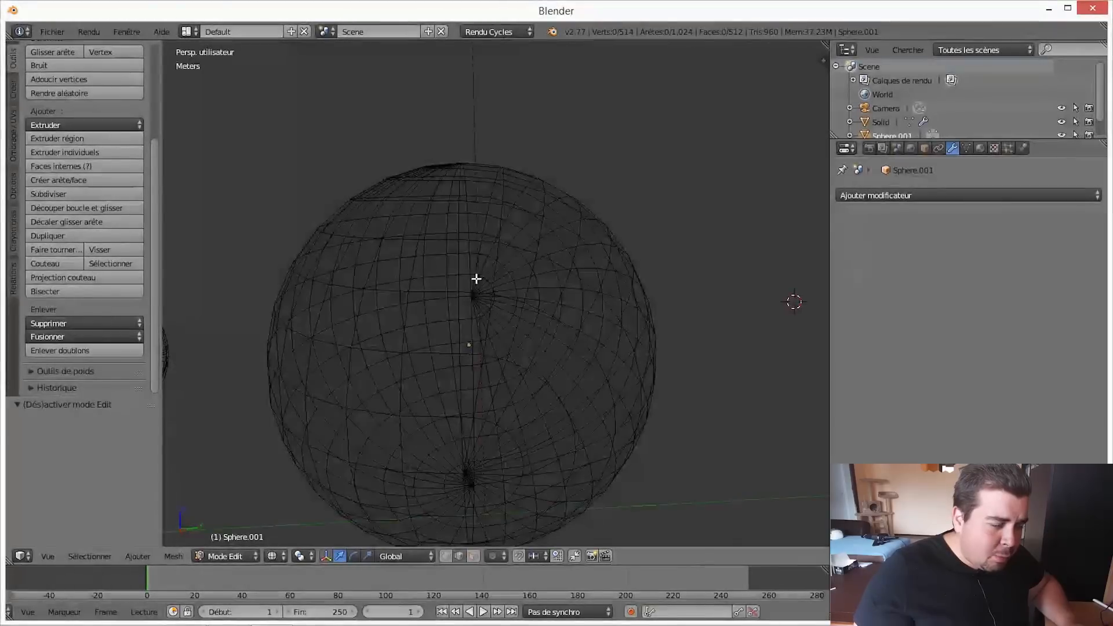
pyautogui.moveTo(475, 278); pyautogui.dragTo(514, 287, button='middle')
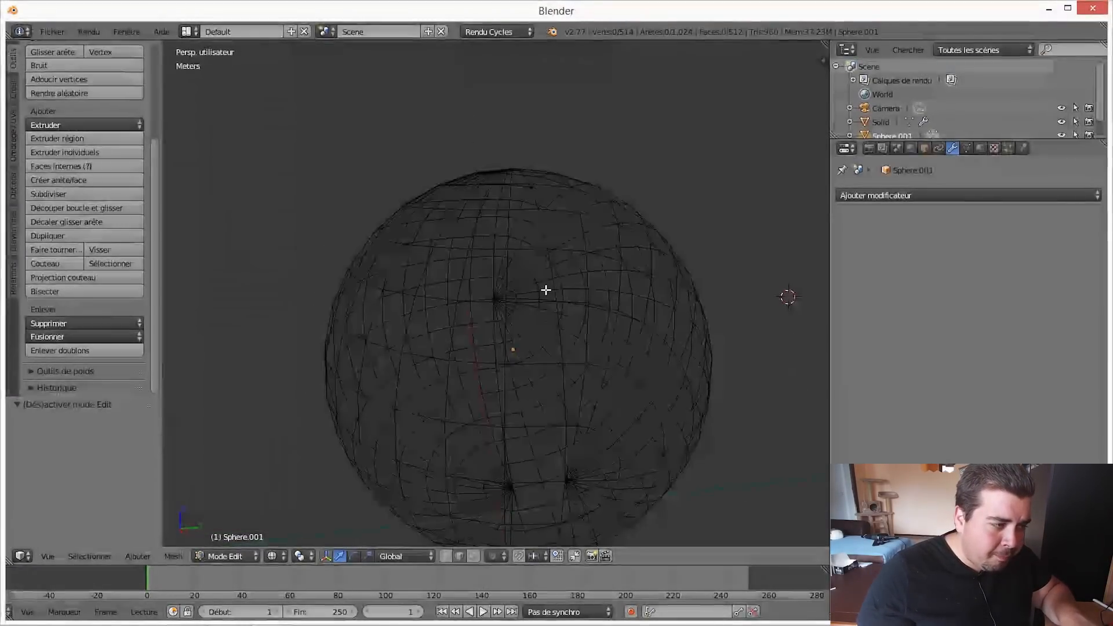
pyautogui.hotkey('ctrl', 'r')
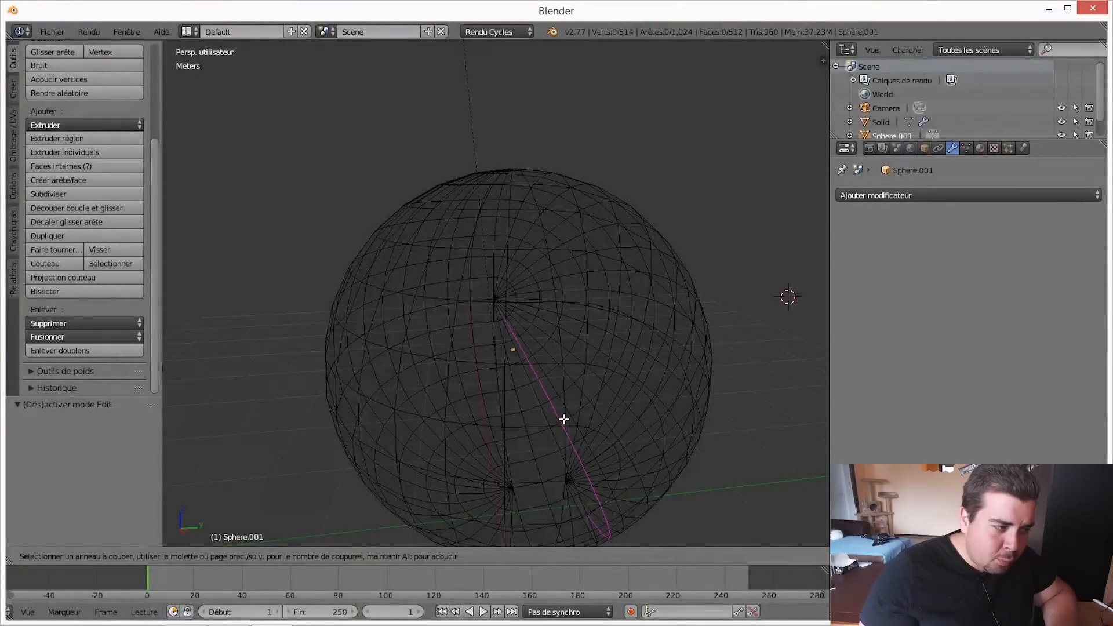
pyautogui.click(550, 273)
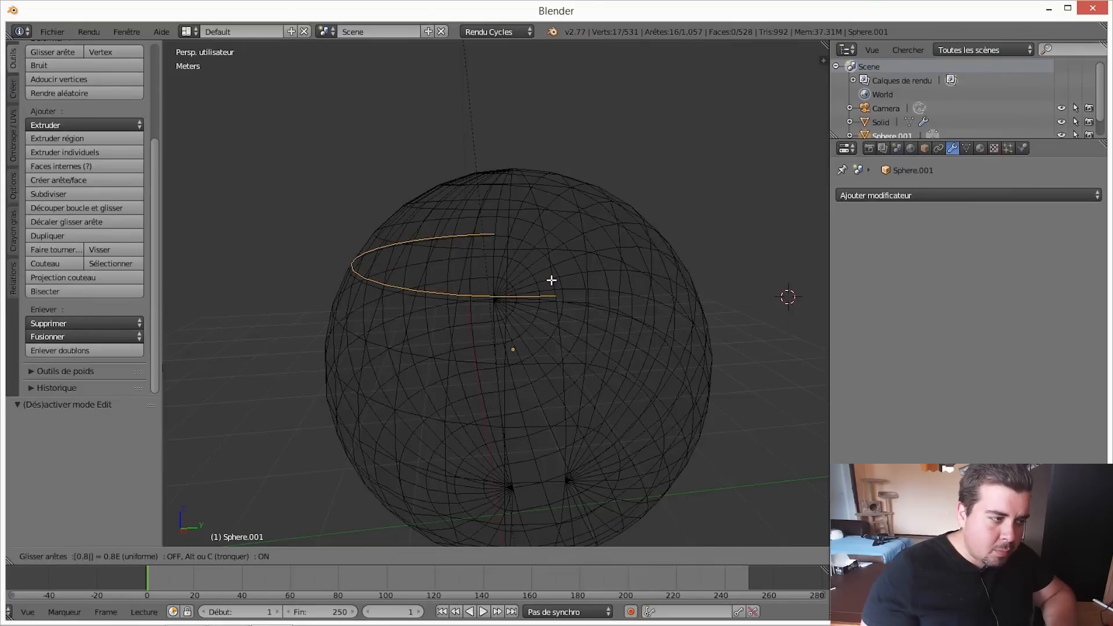
pyautogui.click(551, 280)
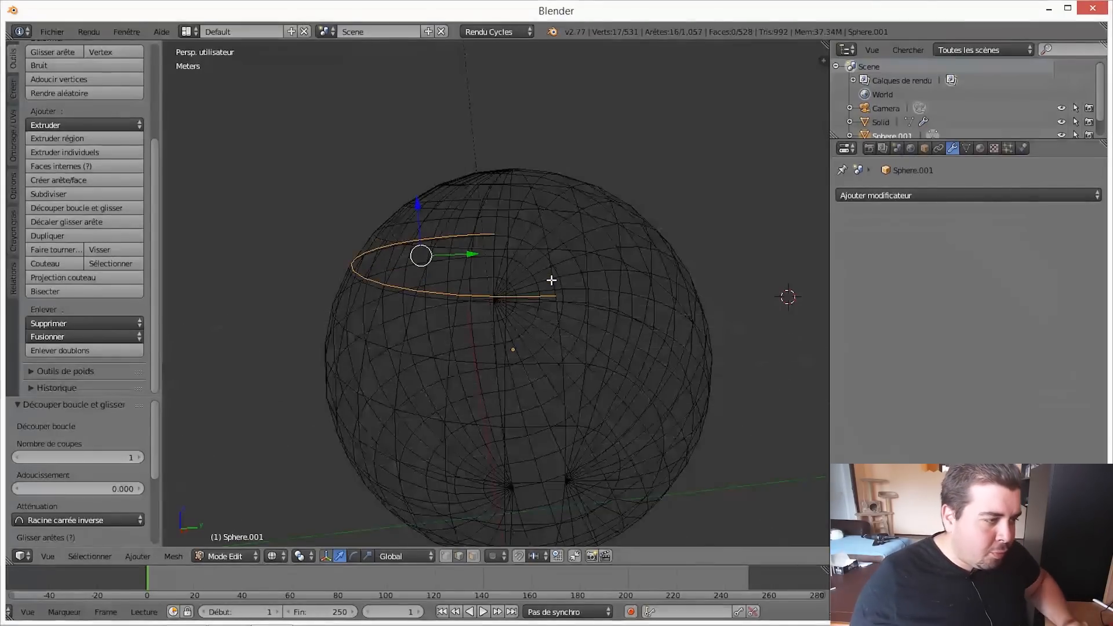
# Add a second loop cut slid to -0.8 in the same upper face row of the negative-Y hemisphere.
pyautogui.hotkey('ctrl', 'r')
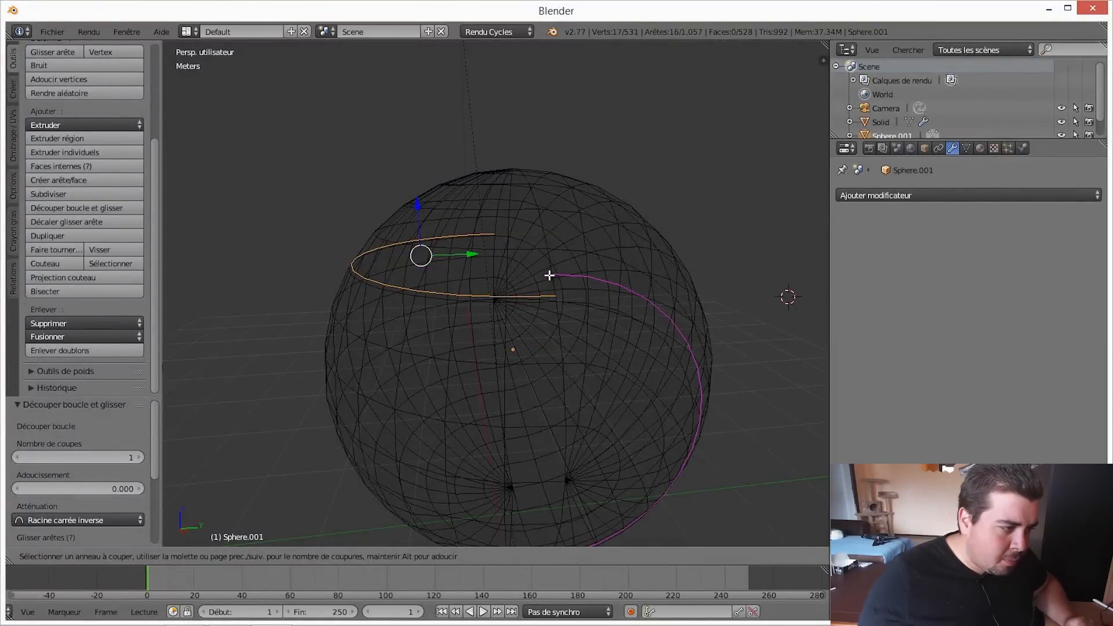
pyautogui.click(507, 272)
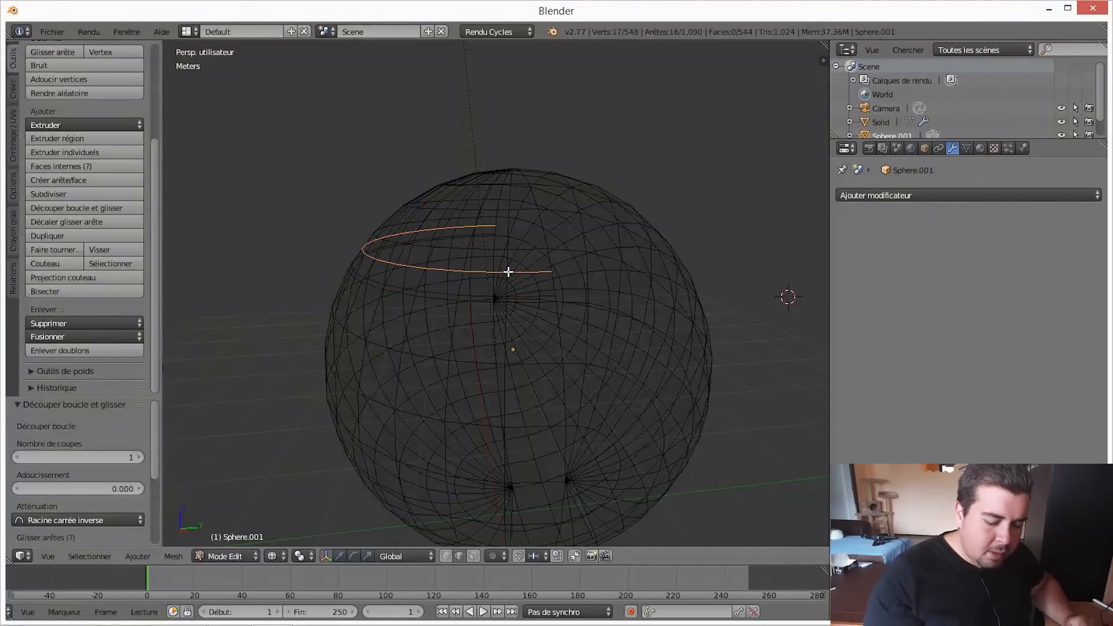
pyautogui.write('0.8')
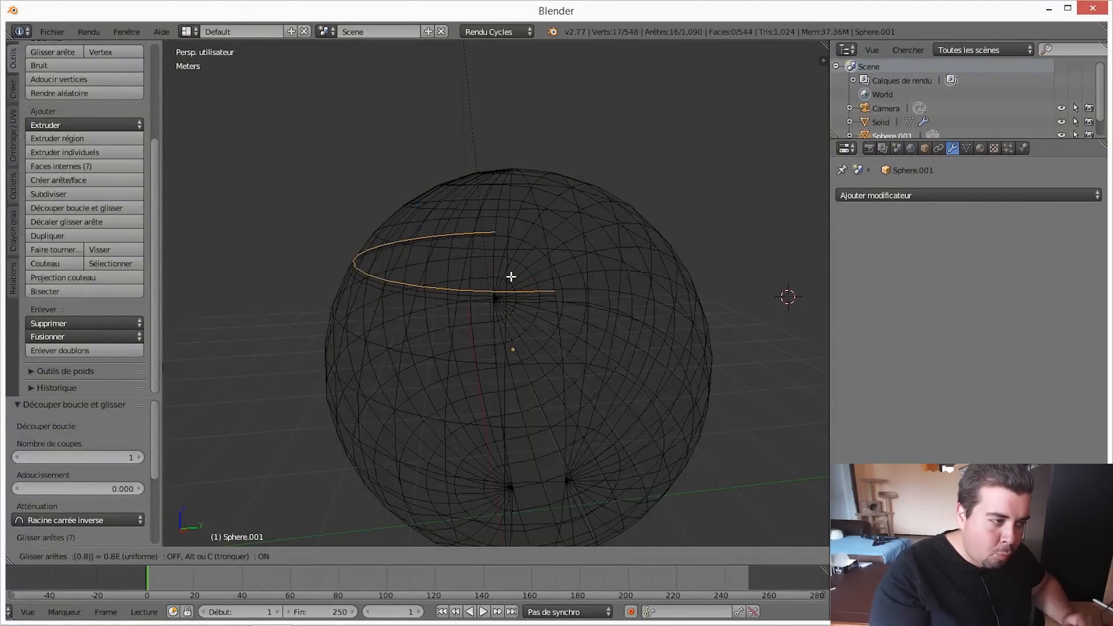
pyautogui.press('-')
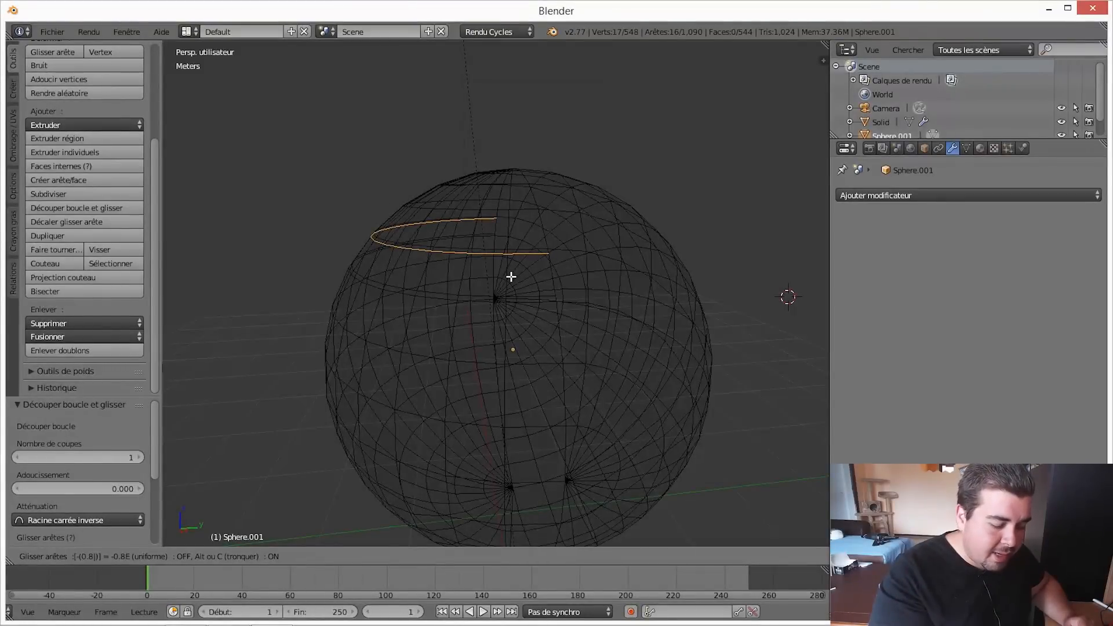
pyautogui.press('Return')
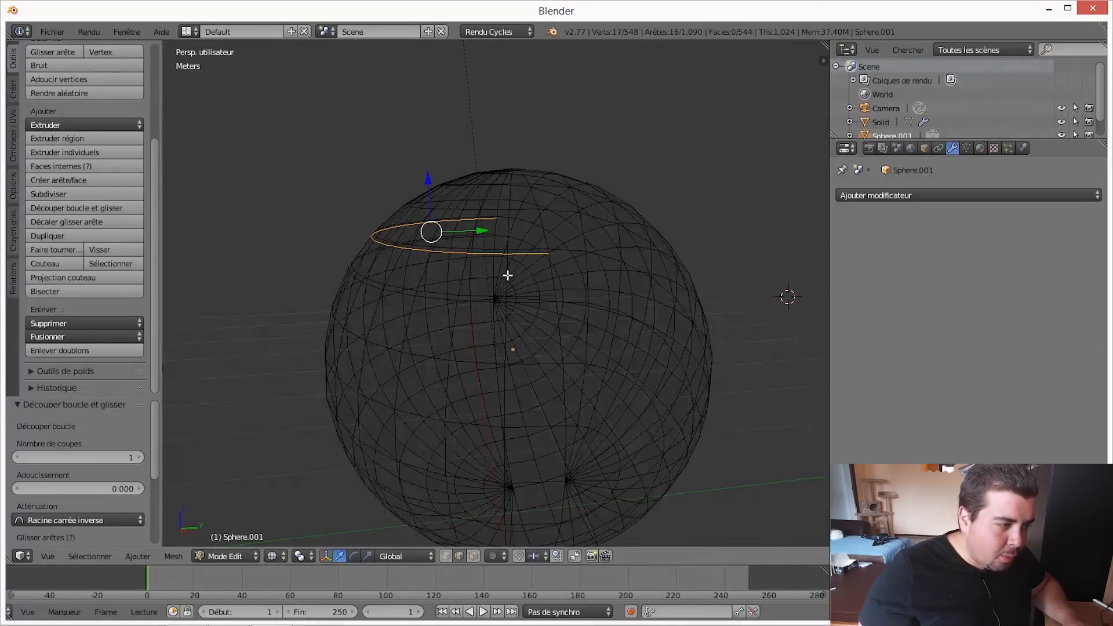
# Add a loop cut slid to 0.8 on the adjoining half-ring of faces of the positive-Y hemisphere.
pyautogui.moveTo(527, 289)
pyautogui.mouseDown(button='middle')
pyautogui.moveTo(504, 271)
pyautogui.moveTo(534, 270)
pyautogui.mouseUp(button='middle')
pyautogui.moveTo(631, 284); pyautogui.dragTo(562, 290, button='middle')
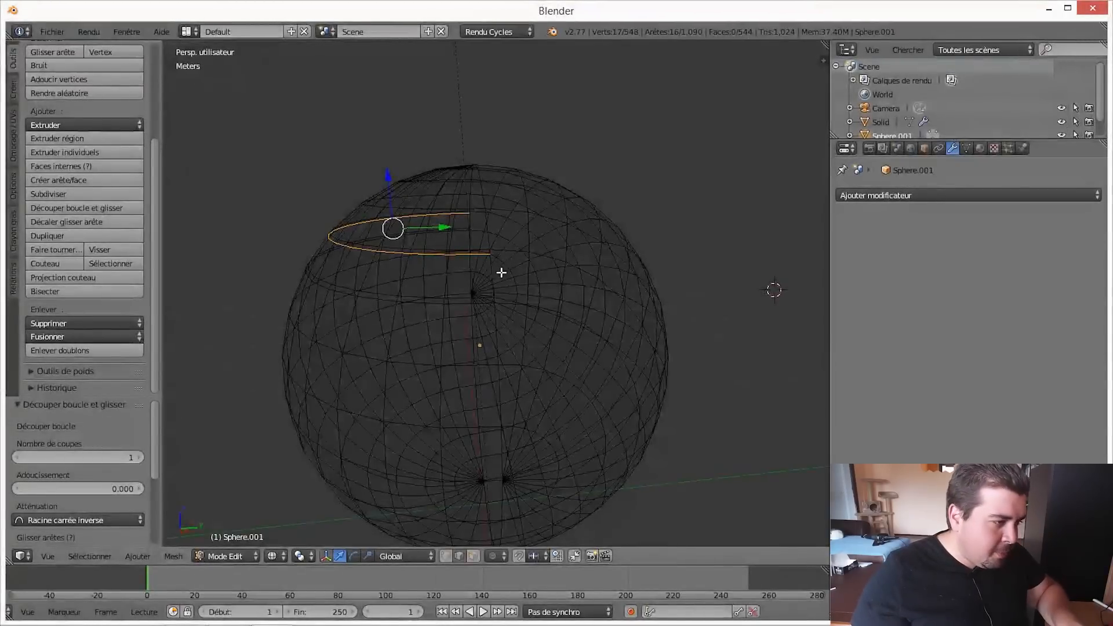
pyautogui.hotkey('ctrl', 'r')
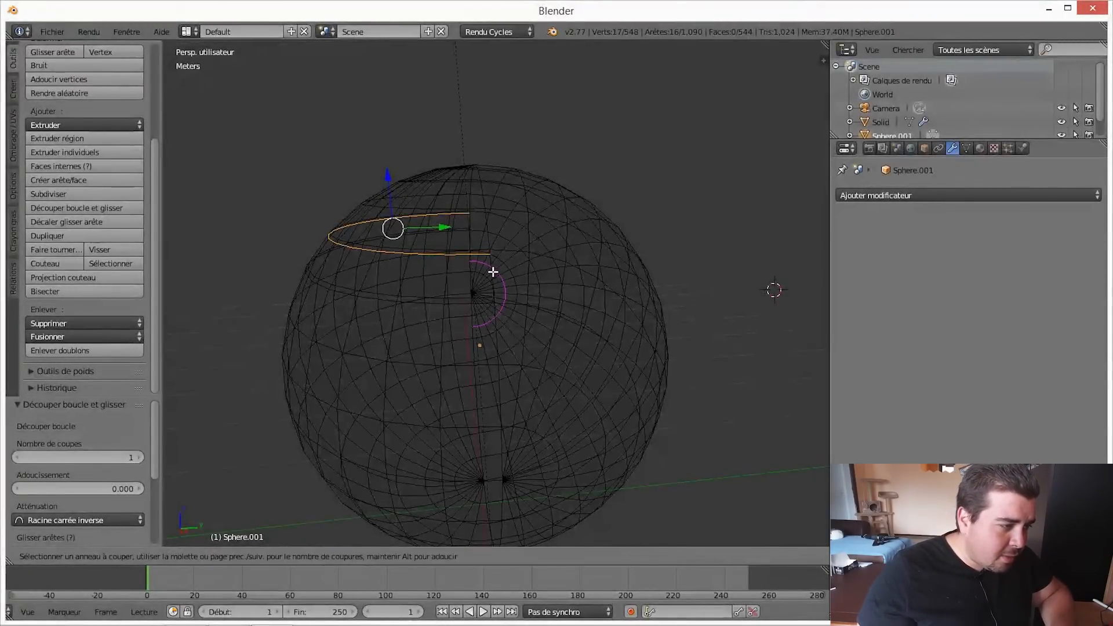
pyautogui.click(493, 268)
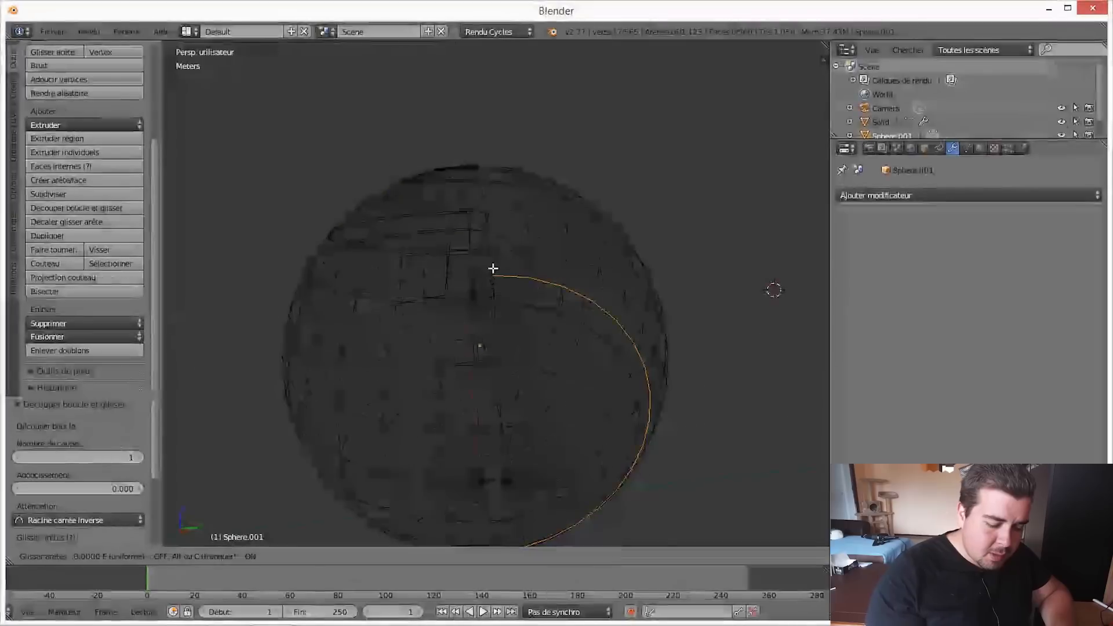
pyautogui.write('0.8')
pyautogui.press('Return')
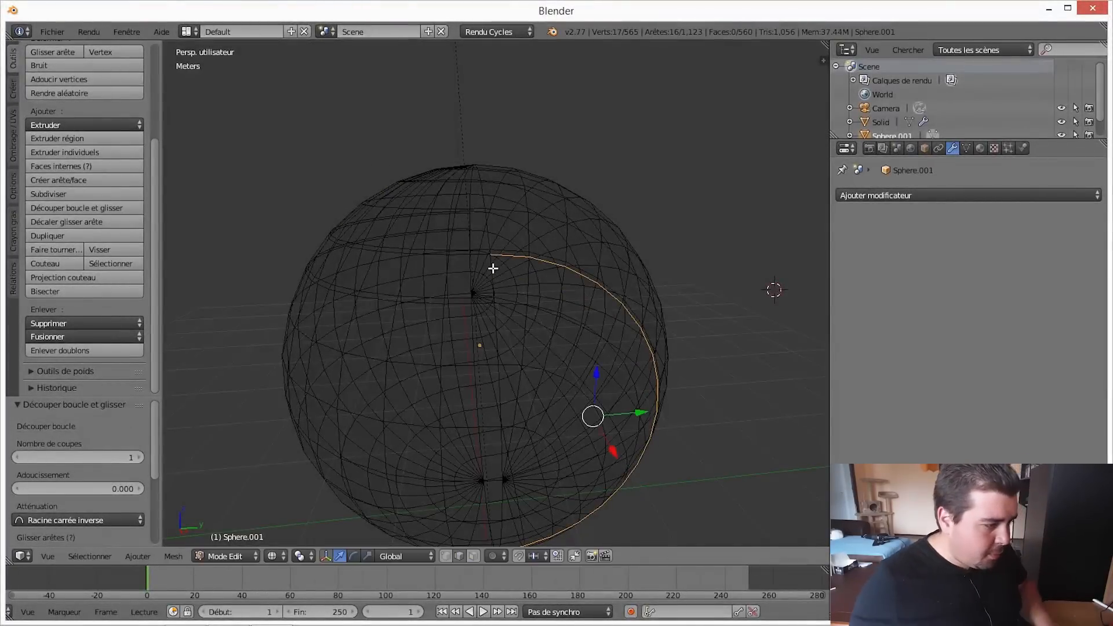
# Add a second loop cut in the same positive-Y half-ring, slid 0.8 towards its opposite edge.
pyautogui.hotkey('ctrl', 'r')
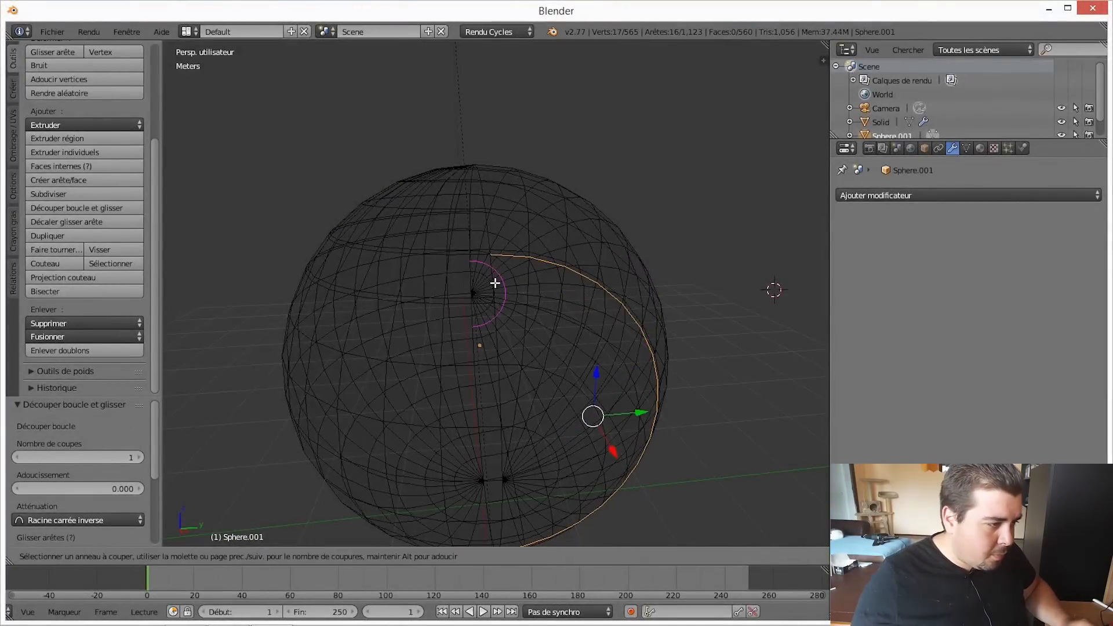
pyautogui.click(525, 282)
pyautogui.write('0.8')
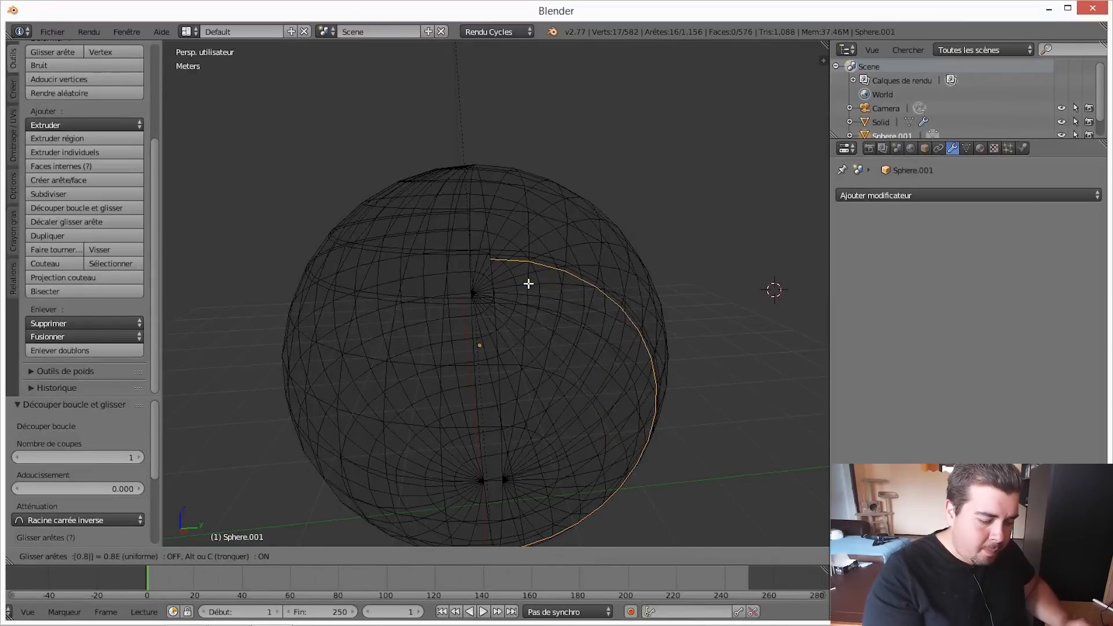
pyautogui.press('Return')
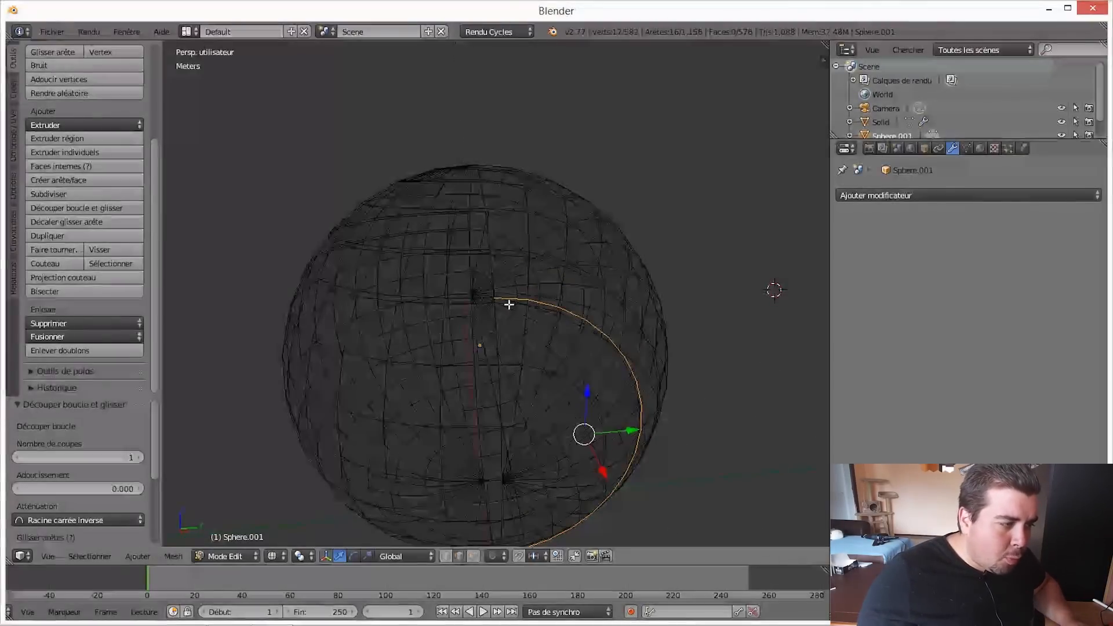
# Add a loop cut near the lower edge of the matching lower face row of the negative-Y hemisphere.
pyautogui.moveTo(497, 294); pyautogui.dragTo(591, 311, button='middle')
pyautogui.moveTo(606, 347); pyautogui.dragTo(569, 312, button='middle')
pyautogui.scroll(1, 529, 320)
pyautogui.scroll(-1, 528, 323)
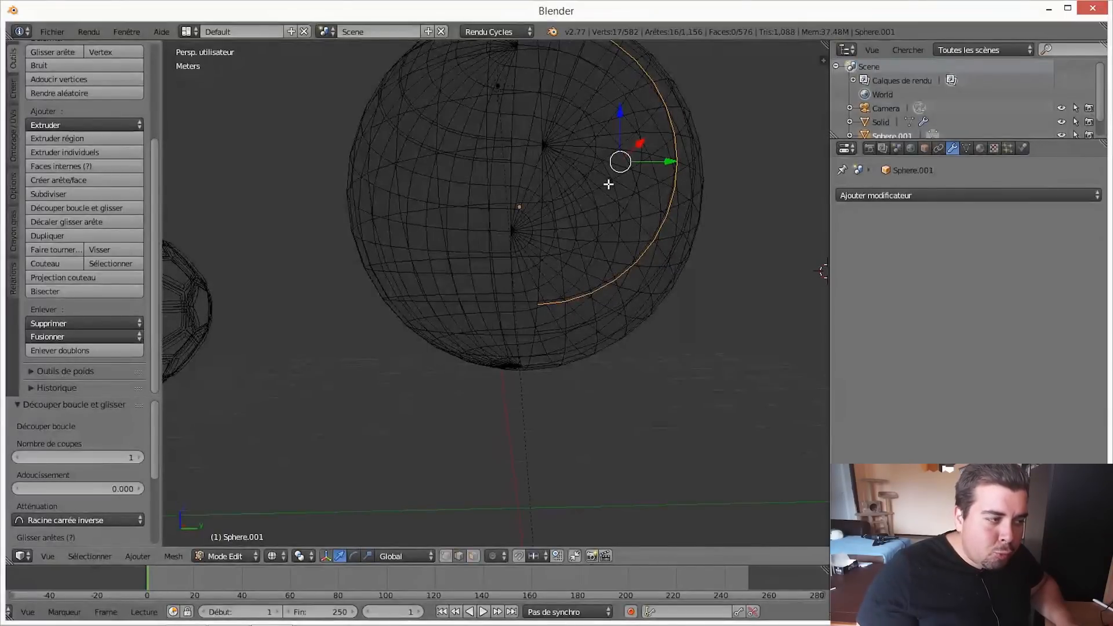
pyautogui.keyDown('shift'); pyautogui.moveTo(608, 184); pyautogui.dragTo(604, 254, button='middle'); pyautogui.keyUp('shift')
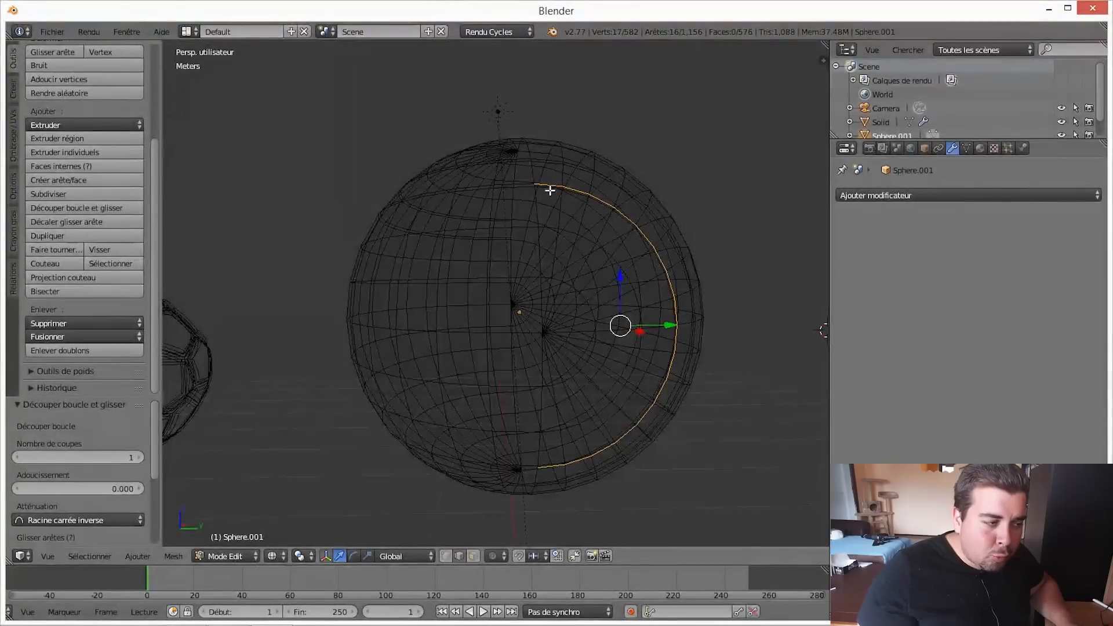
pyautogui.moveTo(600, 394); pyautogui.dragTo(581, 288, button='middle')
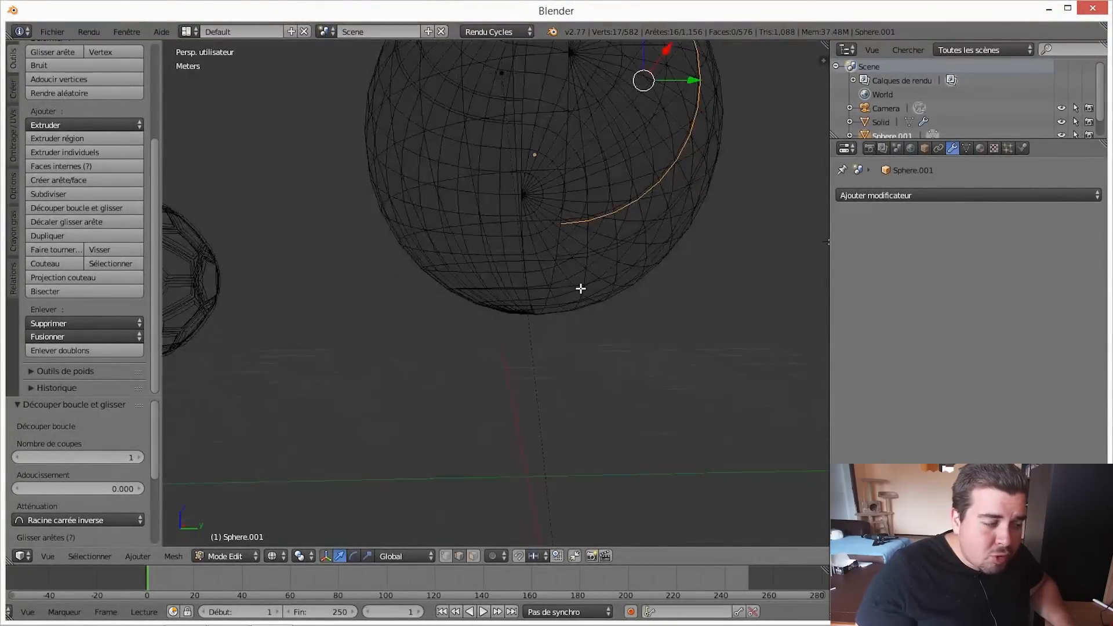
pyautogui.moveTo(572, 239); pyautogui.dragTo(574, 248, button='middle')
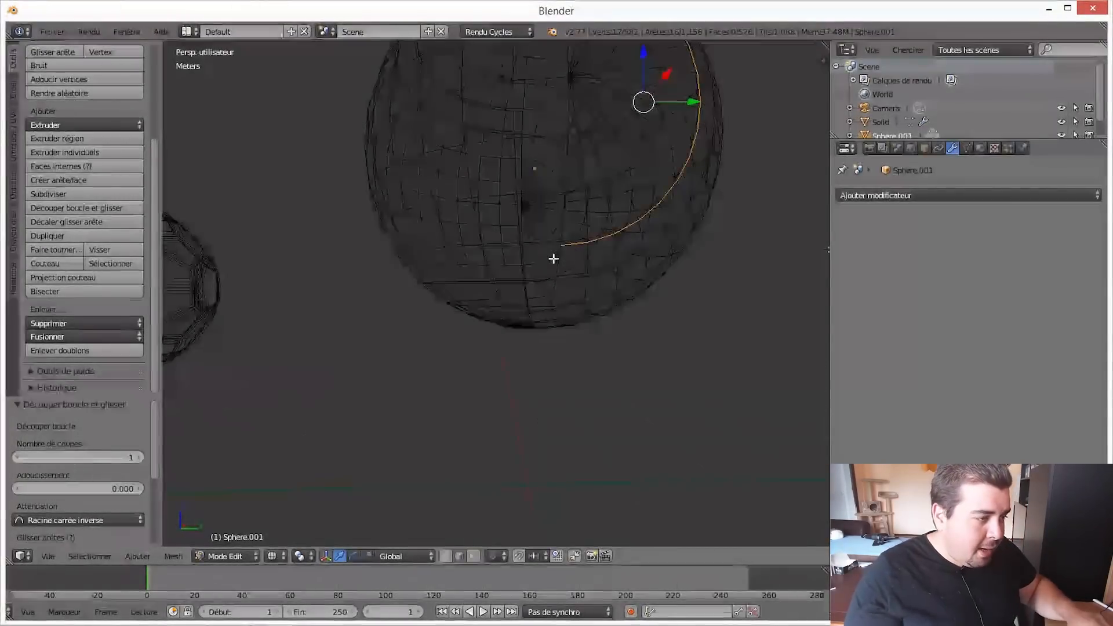
pyautogui.hotkey('ctrl', 'r')
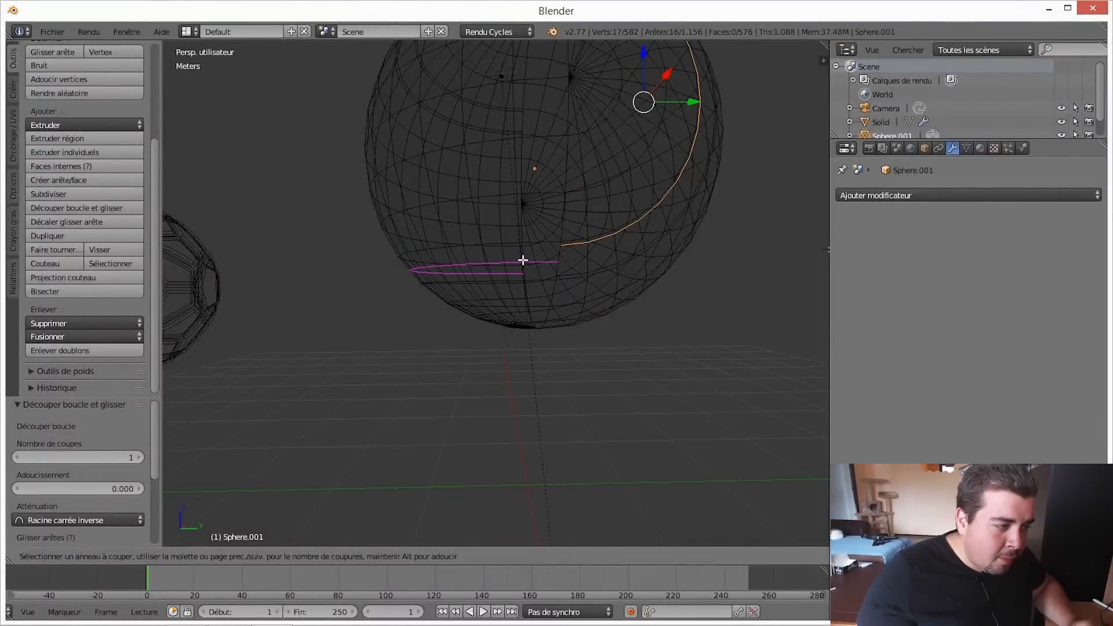
pyautogui.click(522, 260)
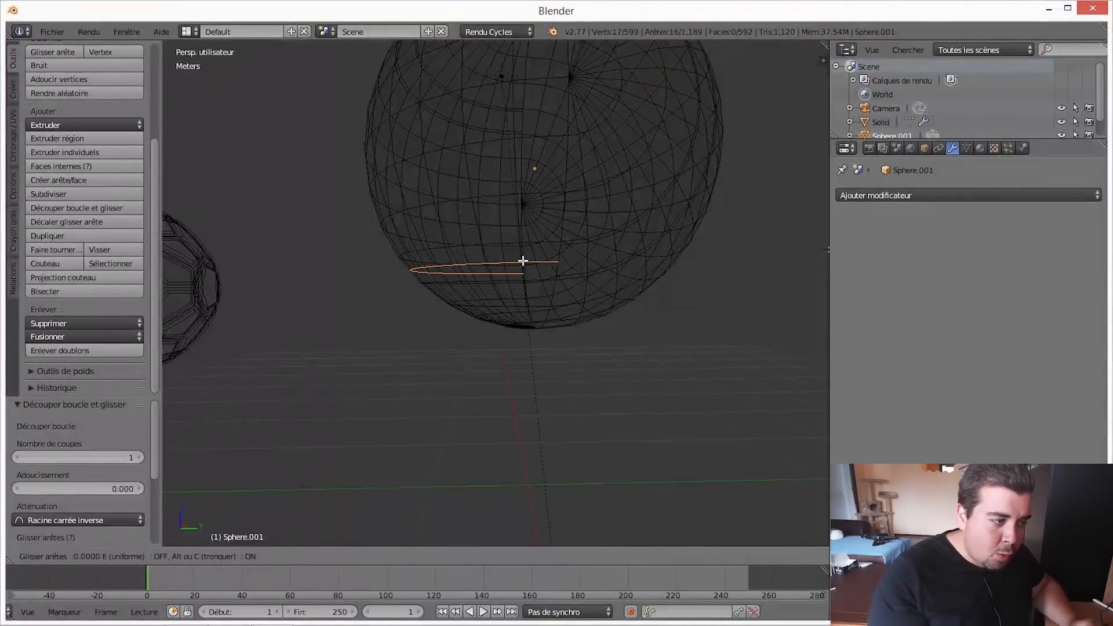
pyautogui.click(523, 260)
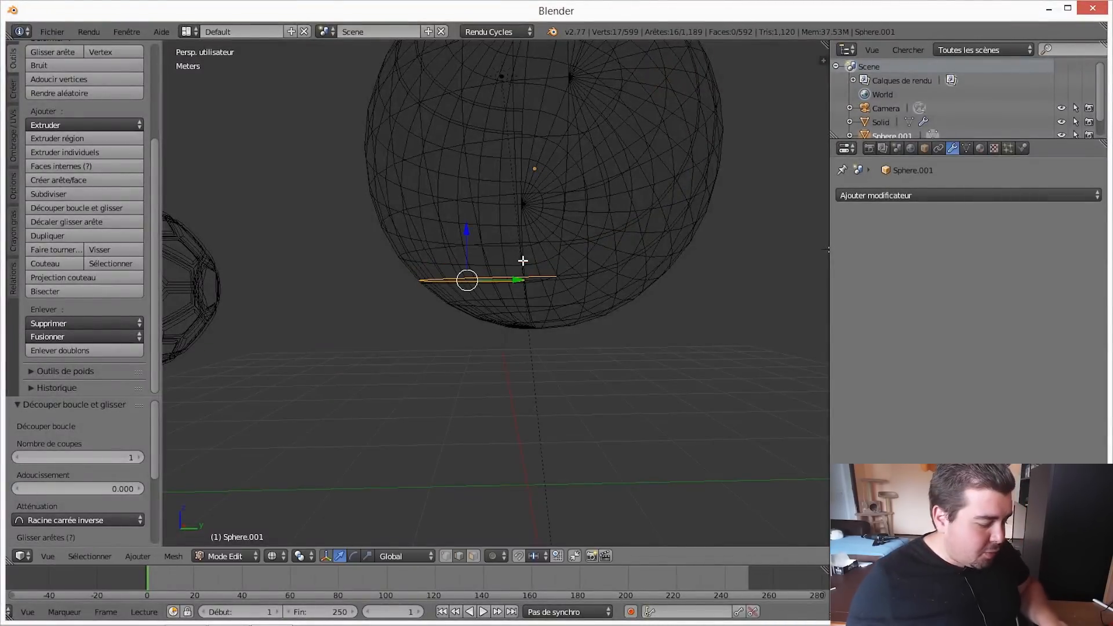
# Add a second loop cut slid to -0.8 in the lower face row of the negative-Y hemisphere.
pyautogui.hotkey('ctrl', 'r')
pyautogui.click(523, 260)
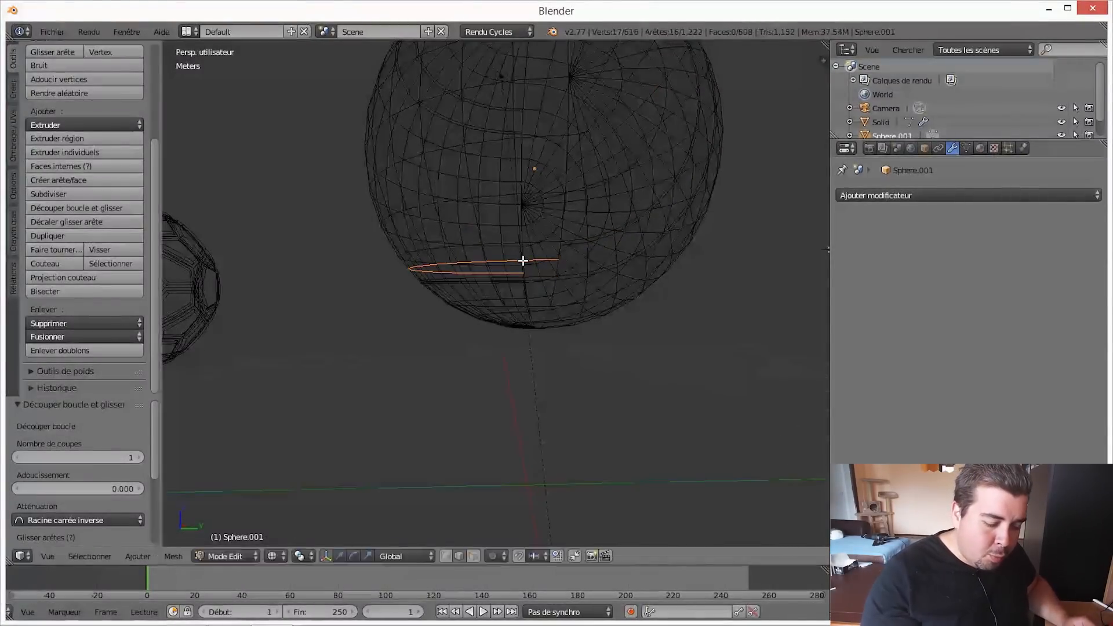
pyautogui.write('-0.8')
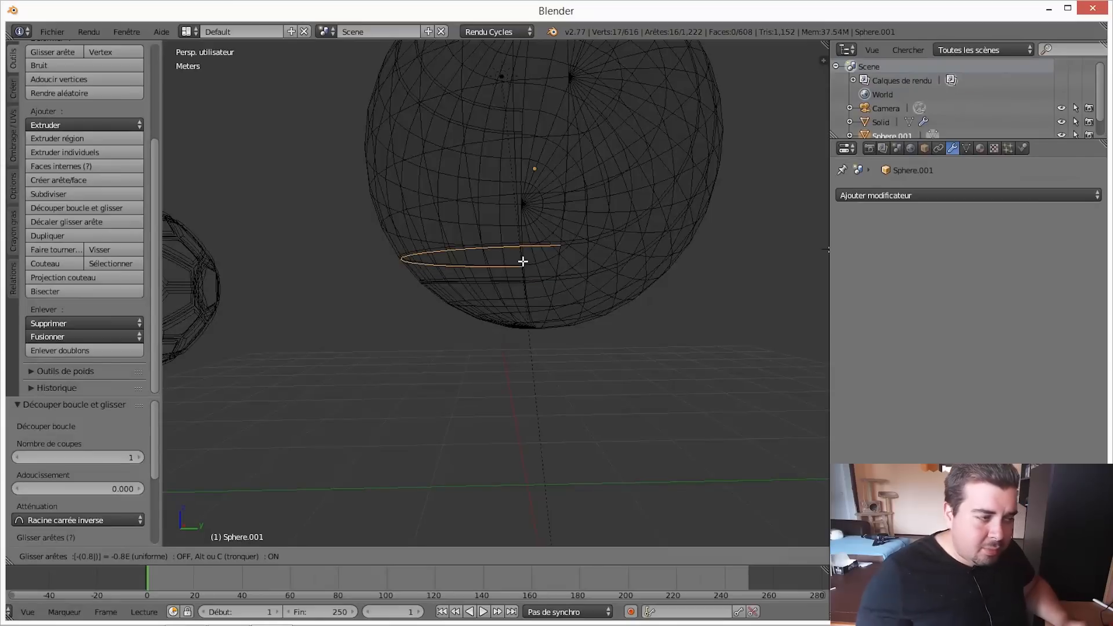
pyautogui.press('Return')
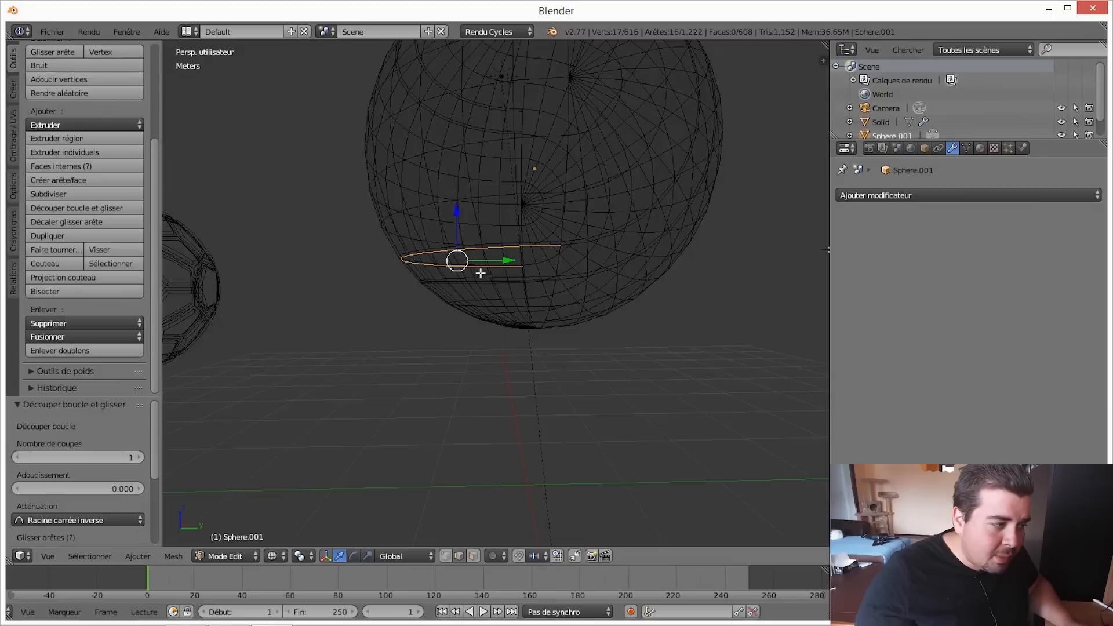
# Deselect everything, switch to solid shading and add two loop cuts along the edges of the positive-Y hemisphere's remaining matching half-ring.
pyautogui.moveTo(484, 274)
pyautogui.mouseDown(button='middle')
pyautogui.moveTo(603, 257)
pyautogui.moveTo(521, 279)
pyautogui.moveTo(467, 231)
pyautogui.moveTo(488, 228)
pyautogui.moveTo(616, 268)
pyautogui.moveTo(512, 402)
pyautogui.moveTo(506, 382)
pyautogui.moveTo(667, 337)
pyautogui.moveTo(430, 218)
pyautogui.moveTo(479, 266)
pyautogui.moveTo(745, 248)
pyautogui.moveTo(524, 231)
pyautogui.moveTo(631, 141)
pyautogui.mouseUp(button='middle')
pyautogui.scroll(2, 537, 266)
pyautogui.press('a')
pyautogui.press('z')
pyautogui.hotkey('ctrl', 'r')
pyautogui.click(610, 150)
pyautogui.click(601, 149)
pyautogui.hotkey('ctrl', 't')
pyautogui.hotkey('ctrl', 'r')
pyautogui.click(595, 139)
pyautogui.click(598, 142)
# With face selection, select the strip of faces between the paired loop cuts from the positive-Y hemisphere across the front of the negative-Y hemisphere.
pyautogui.moveTo(598, 143); pyautogui.dragTo(518, 118, button='middle')
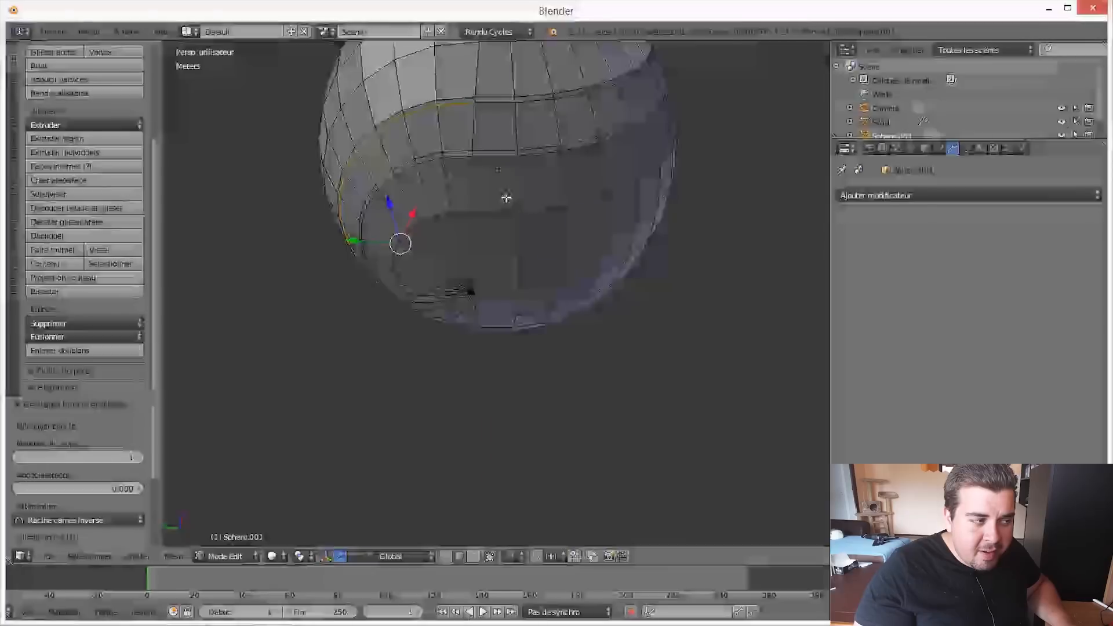
pyautogui.moveTo(596, 182); pyautogui.dragTo(549, 382, button='middle')
pyautogui.click(474, 556)
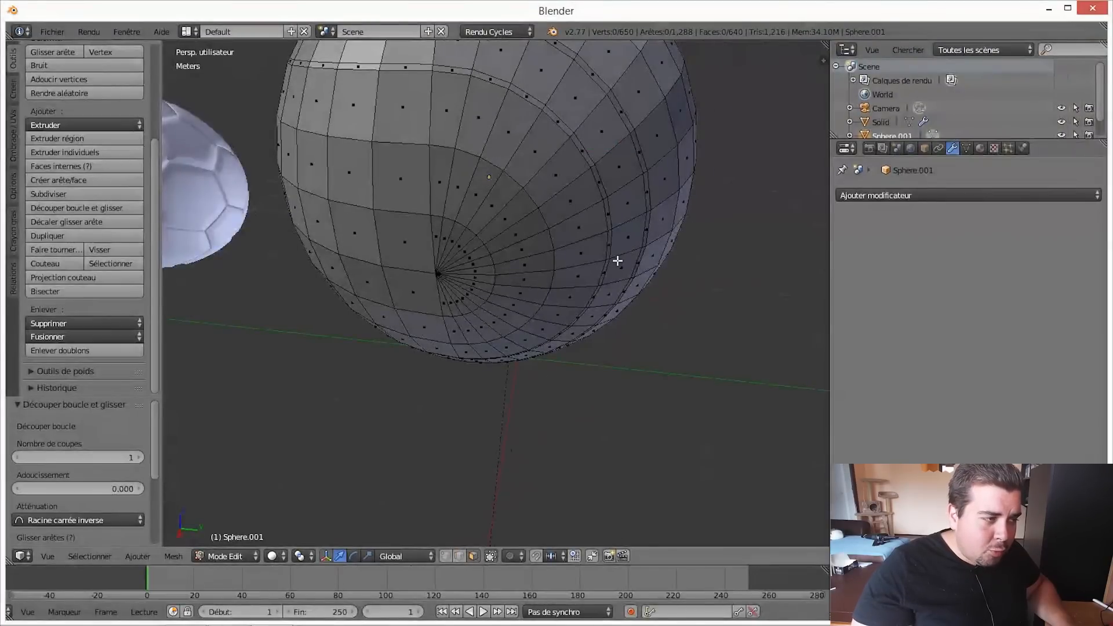
pyautogui.rightClick(602, 129)
pyautogui.moveTo(602, 125); pyautogui.dragTo(552, 215, button='middle')
pyautogui.keyDown('ctrl'); pyautogui.rightClick(551, 215); pyautogui.keyUp('ctrl')
pyautogui.keyDown('ctrl'); pyautogui.rightClick(528, 200); pyautogui.keyUp('ctrl')
pyautogui.keyDown('ctrl'); pyautogui.rightClick(472, 191); pyautogui.keyUp('ctrl')
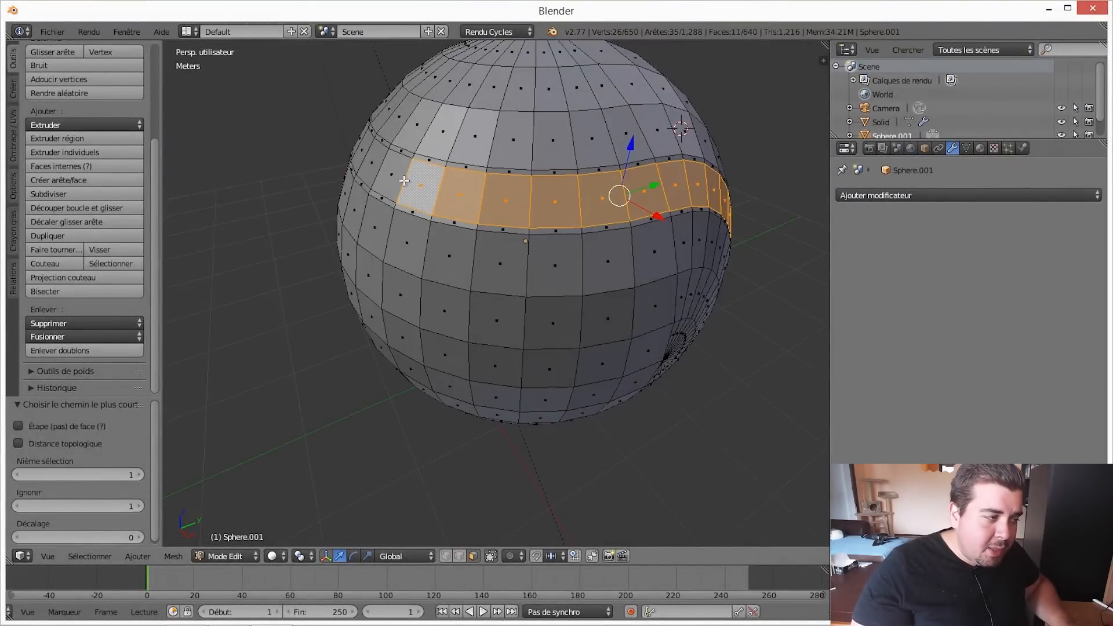
pyautogui.keyDown('ctrl'); pyautogui.rightClick(398, 180); pyautogui.keyUp('ctrl')
# Extend the face selection along the rest of the upper strip of the negative-Y hemisphere and into the negative-X half-ring.
pyautogui.moveTo(411, 187); pyautogui.dragTo(689, 232, button='middle')
pyautogui.keyDown('ctrl'); pyautogui.rightClick(392, 189); pyautogui.keyUp('ctrl')
pyautogui.keyDown('ctrl'); pyautogui.rightClick(375, 186); pyautogui.keyUp('ctrl')
pyautogui.keyDown('ctrl'); pyautogui.rightClick(408, 188); pyautogui.keyUp('ctrl')
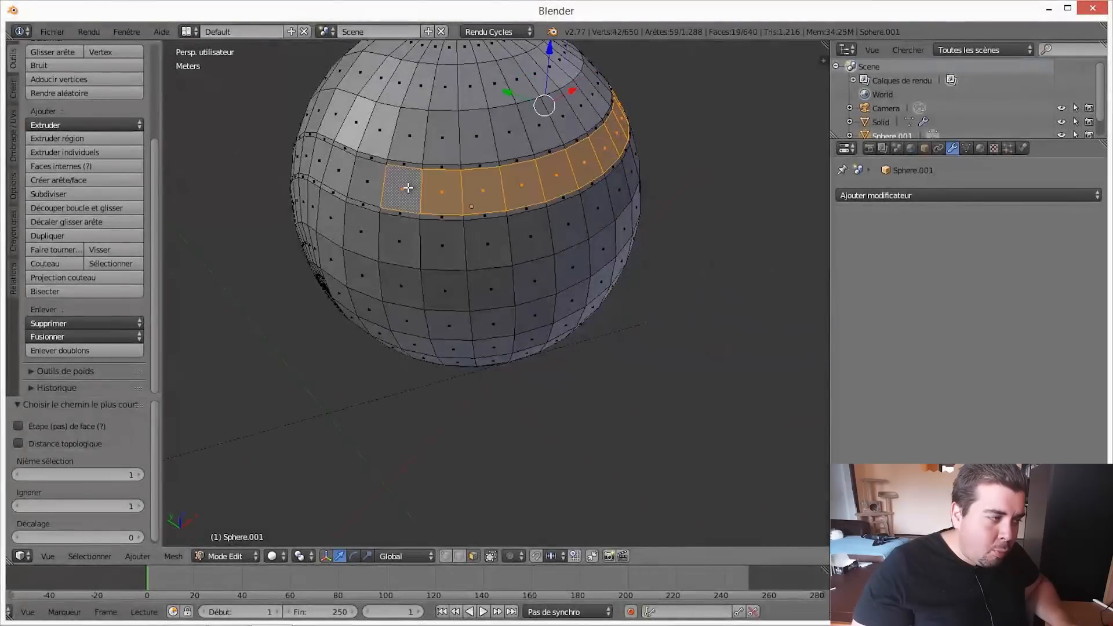
pyautogui.keyDown('ctrl'); pyautogui.rightClick(338, 174); pyautogui.keyUp('ctrl')
pyautogui.moveTo(342, 177); pyautogui.dragTo(422, 238, button='middle')
pyautogui.keyDown('ctrl'); pyautogui.rightClick(421, 238); pyautogui.keyUp('ctrl')
pyautogui.keyDown('ctrl'); pyautogui.rightClick(380, 248); pyautogui.keyUp('ctrl')
pyautogui.keyDown('ctrl'); pyautogui.rightClick(339, 272); pyautogui.keyUp('ctrl')
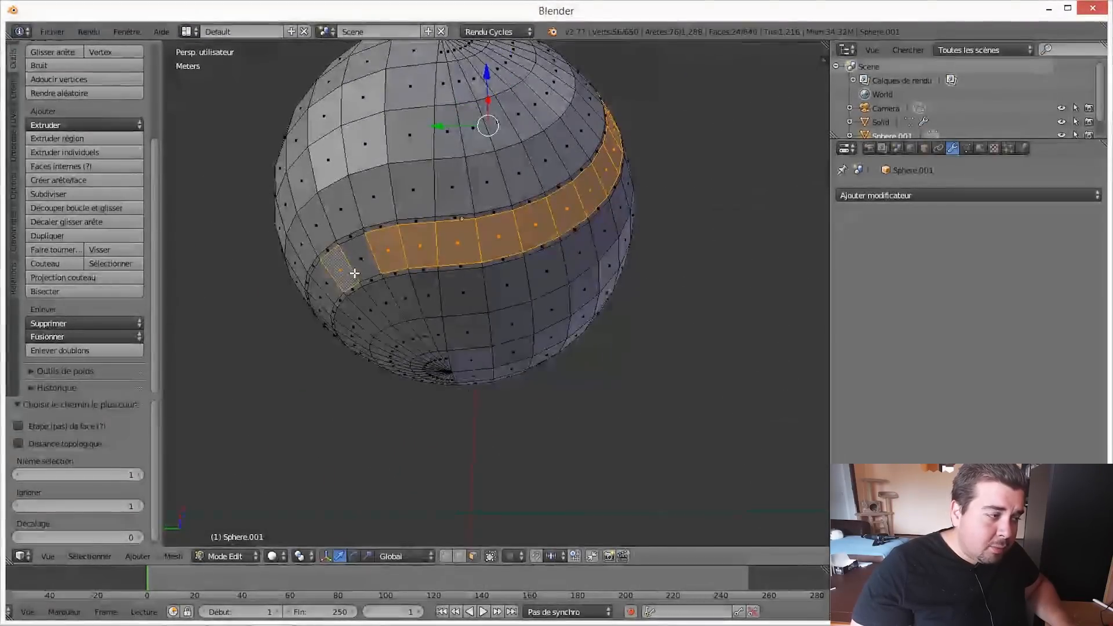
pyautogui.keyDown('ctrl'); pyautogui.rightClick(365, 263); pyautogui.keyUp('ctrl')
# Continue selecting the strip faces down around the half-ring on the negative-X side of the positive-Y hemisphere.
pyautogui.moveTo(383, 258); pyautogui.dragTo(405, 238, button='middle')
pyautogui.keyDown('ctrl'); pyautogui.rightClick(408, 229); pyautogui.keyUp('ctrl')
pyautogui.keyDown('ctrl'); pyautogui.rightClick(405, 239); pyautogui.keyUp('ctrl')
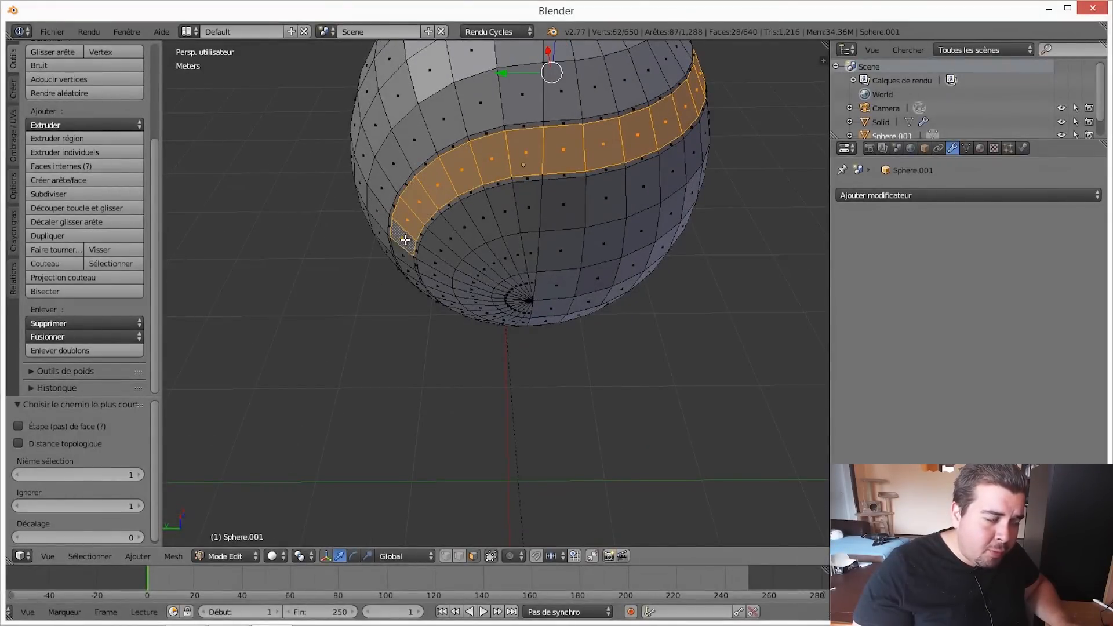
pyautogui.moveTo(443, 251); pyautogui.dragTo(407, 265, button='middle')
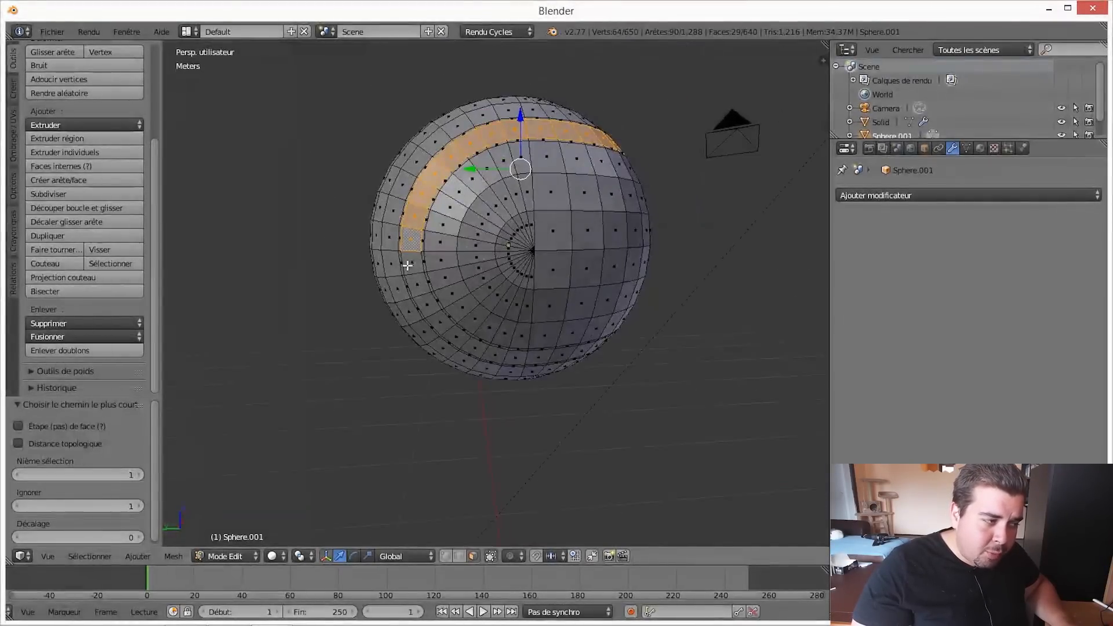
pyautogui.keyDown('ctrl'); pyautogui.rightClick(418, 282); pyautogui.keyUp('ctrl')
pyautogui.keyDown('ctrl'); pyautogui.rightClick(444, 326); pyautogui.keyUp('ctrl')
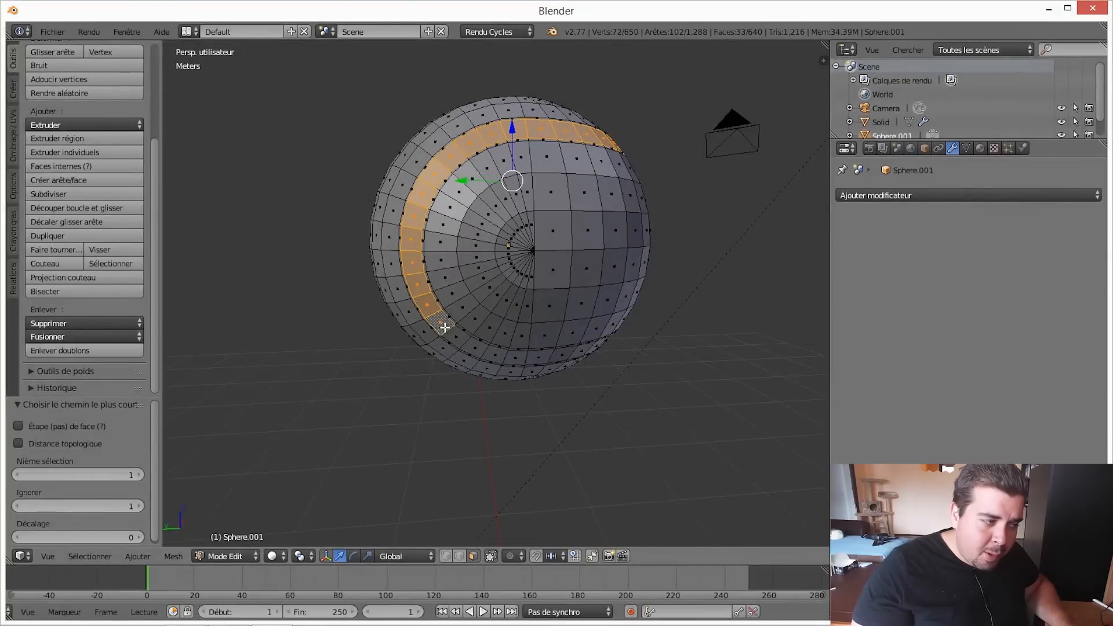
# Add the faces of the lower strip across the negative-Y hemisphere to the selection.
pyautogui.keyDown('ctrl'); pyautogui.rightClick(519, 361); pyautogui.keyUp('ctrl')
pyautogui.keyDown('ctrl'); pyautogui.rightClick(541, 359); pyautogui.keyUp('ctrl')
pyautogui.moveTo(554, 354); pyautogui.dragTo(469, 332, button='middle')
pyautogui.keyDown('ctrl'); pyautogui.rightClick(522, 357); pyautogui.keyUp('ctrl')
pyautogui.keyDown('ctrl'); pyautogui.rightClick(546, 358); pyautogui.keyUp('ctrl')
pyautogui.keyDown('ctrl'); pyautogui.rightClick(574, 356); pyautogui.keyUp('ctrl')
pyautogui.keyDown('ctrl'); pyautogui.rightClick(601, 353); pyautogui.keyUp('ctrl')
pyautogui.moveTo(603, 350); pyautogui.dragTo(572, 350, button='middle')
pyautogui.keyDown('ctrl'); pyautogui.rightClick(544, 349); pyautogui.keyUp('ctrl')
pyautogui.keyDown('ctrl'); pyautogui.rightClick(572, 354); pyautogui.keyUp('ctrl')
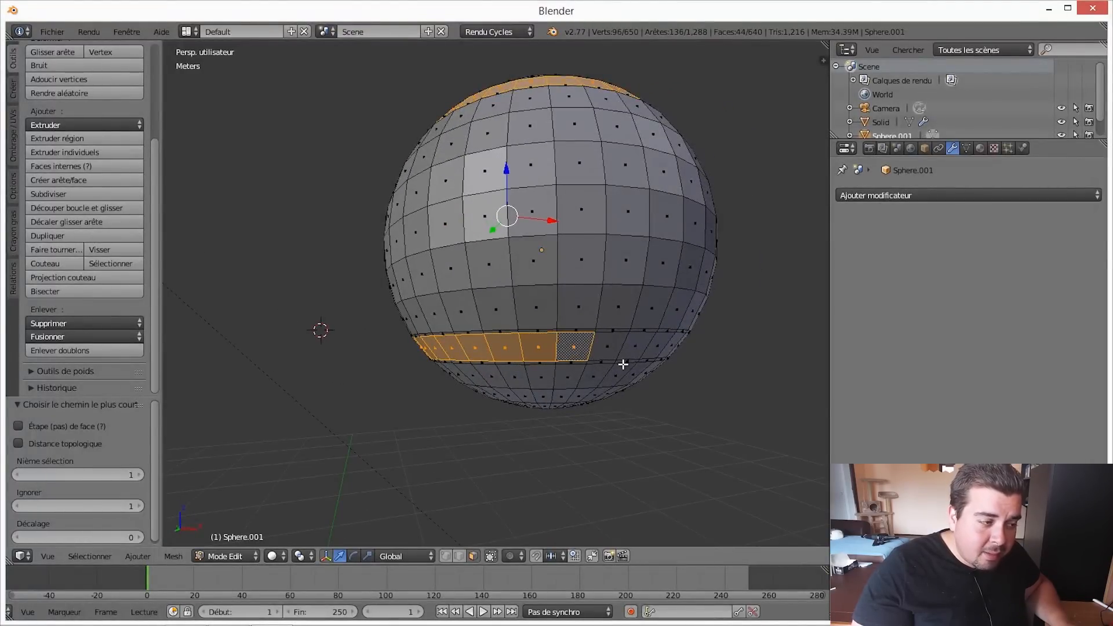
pyautogui.keyDown('ctrl'); pyautogui.rightClick(607, 350); pyautogui.keyUp('ctrl')
pyautogui.keyDown('ctrl'); pyautogui.rightClick(644, 351); pyautogui.keyUp('ctrl')
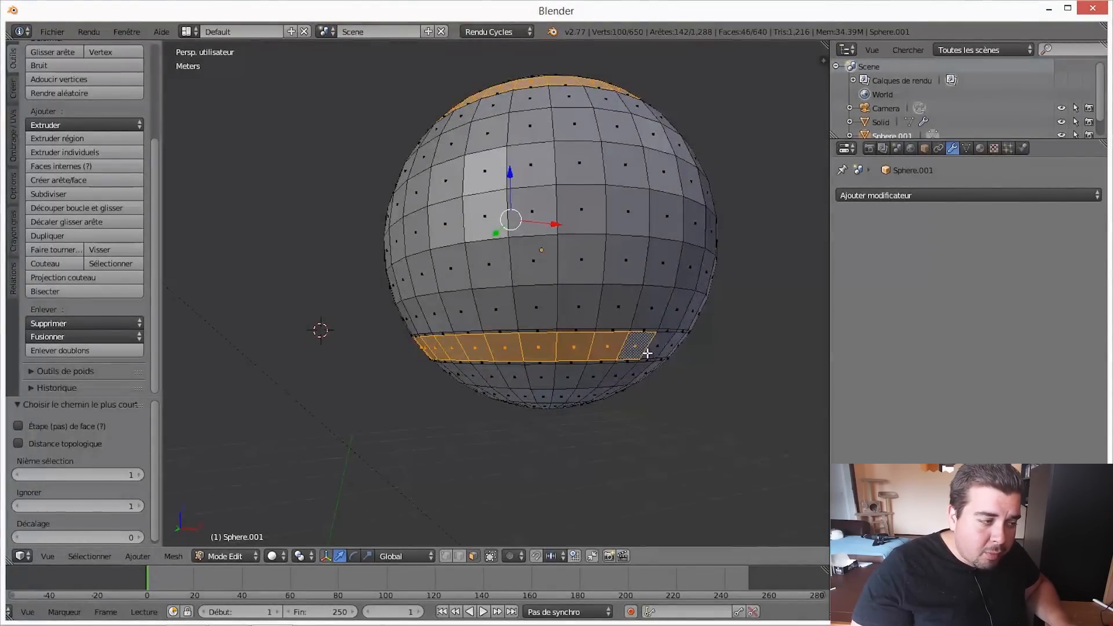
# Select the remaining strip faces from the end of the lower row up around the positive-X half-ring, closing the curved band.
pyautogui.moveTo(644, 351); pyautogui.dragTo(544, 330, button='middle')
pyautogui.keyDown('ctrl'); pyautogui.rightClick(570, 310); pyautogui.keyUp('ctrl')
pyautogui.keyDown('ctrl'); pyautogui.rightClick(607, 308); pyautogui.keyUp('ctrl')
pyautogui.keyDown('ctrl'); pyautogui.rightClick(661, 311); pyautogui.keyUp('ctrl')
pyautogui.moveTo(667, 322); pyautogui.dragTo(598, 301, button='middle')
pyautogui.keyDown('ctrl'); pyautogui.rightClick(527, 276); pyautogui.keyUp('ctrl')
pyautogui.keyDown('ctrl'); pyautogui.rightClick(597, 277); pyautogui.keyUp('ctrl')
pyautogui.keyDown('ctrl'); pyautogui.rightClick(642, 274); pyautogui.keyUp('ctrl')
pyautogui.moveTo(718, 305); pyautogui.dragTo(599, 298, button='middle')
pyautogui.keyDown('ctrl'); pyautogui.rightClick(574, 275); pyautogui.keyUp('ctrl')
pyautogui.keyDown('ctrl'); pyautogui.rightClick(607, 269); pyautogui.keyUp('ctrl')
pyautogui.keyDown('ctrl'); pyautogui.rightClick(510, 191); pyautogui.keyUp('ctrl')
pyautogui.keyDown('ctrl'); pyautogui.rightClick(551, 139); pyautogui.keyUp('ctrl')
pyautogui.moveTo(550, 138); pyautogui.dragTo(632, 212, button='middle')
pyautogui.keyDown('ctrl'); pyautogui.rightClick(471, 169); pyautogui.keyUp('ctrl')
pyautogui.keyDown('ctrl'); pyautogui.rightClick(473, 146); pyautogui.keyUp('ctrl')
pyautogui.scroll(-5, 644, 203)
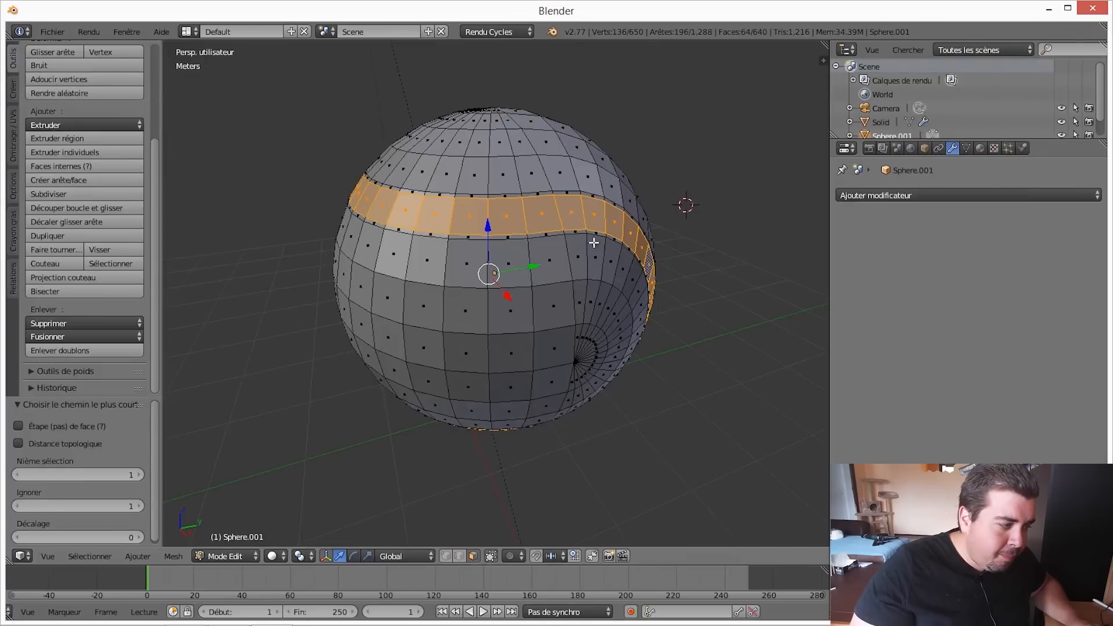
# Invert the selection and extrude the faces outside the band individually with zero offset.
pyautogui.click(94, 558)
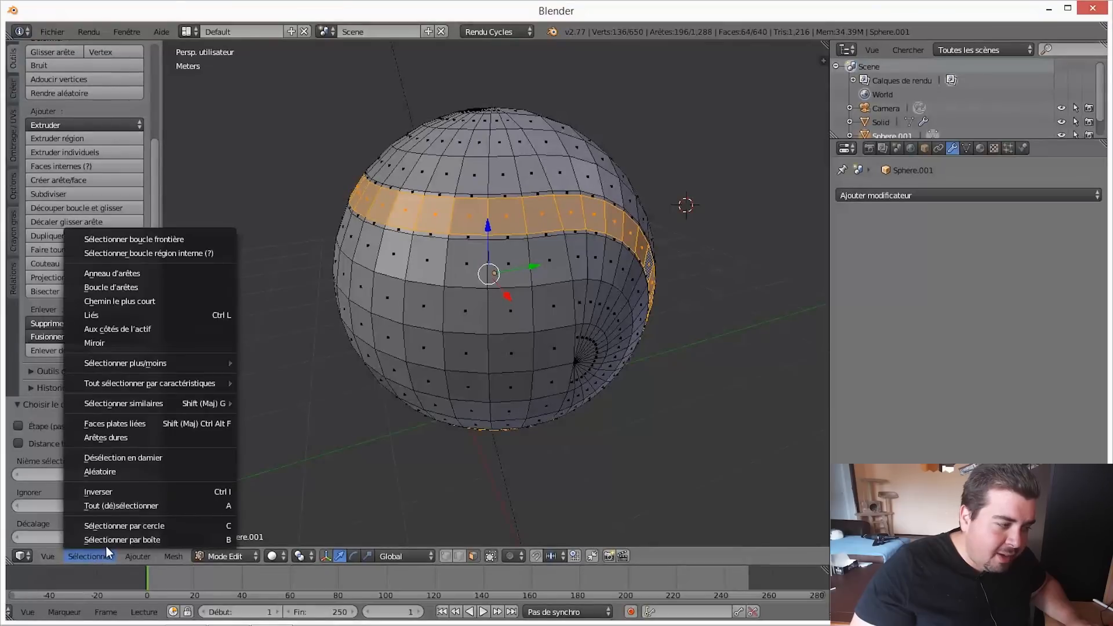
pyautogui.click(113, 491)
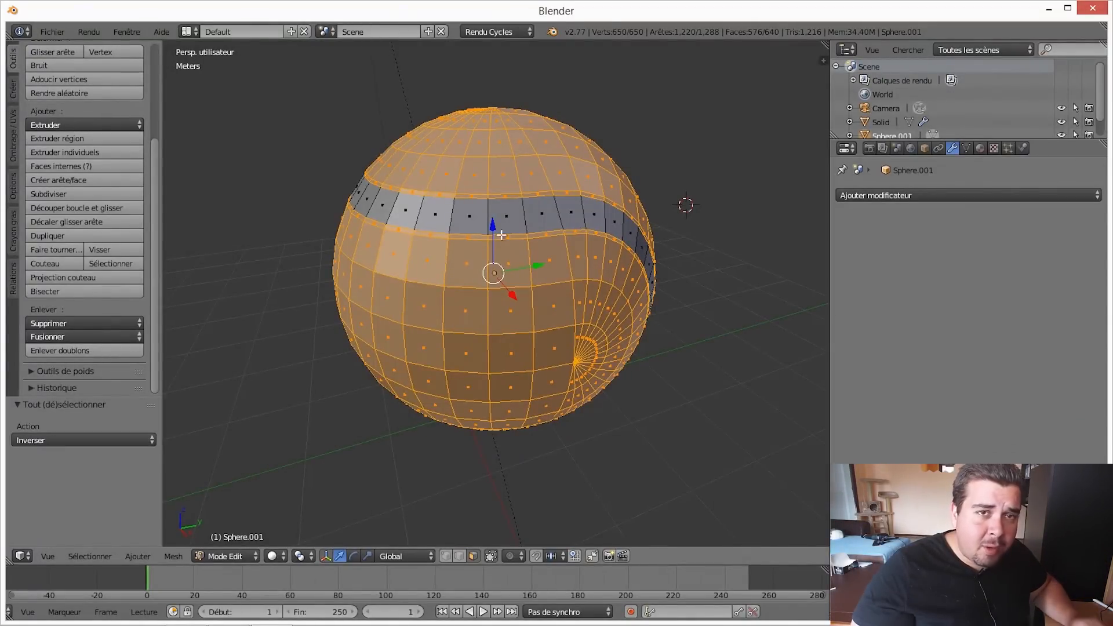
pyautogui.click(82, 151)
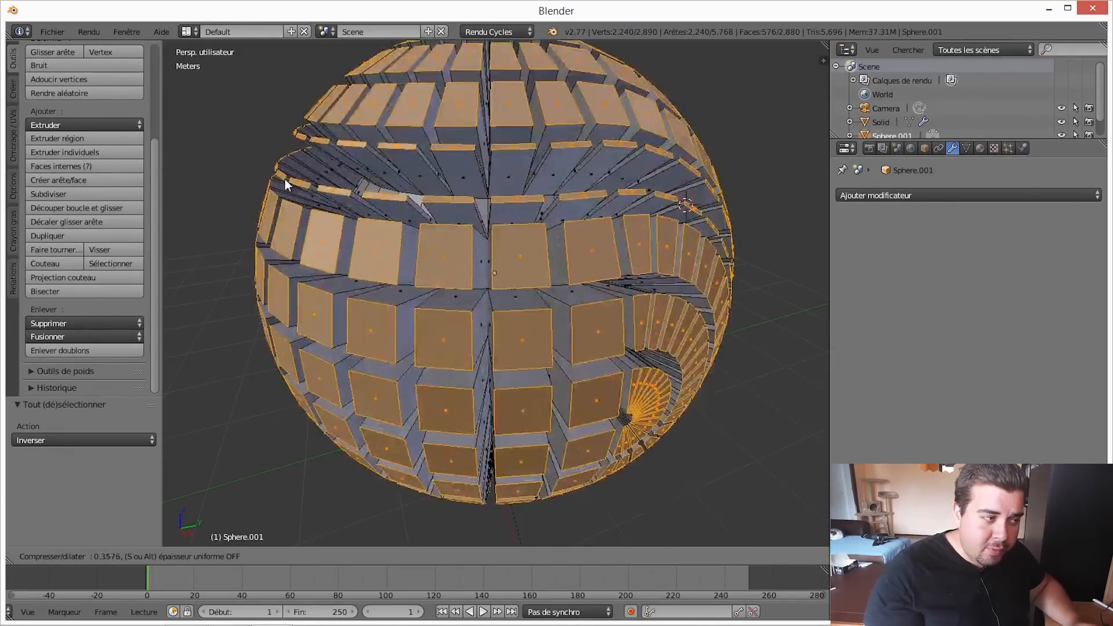
pyautogui.press('Escape')
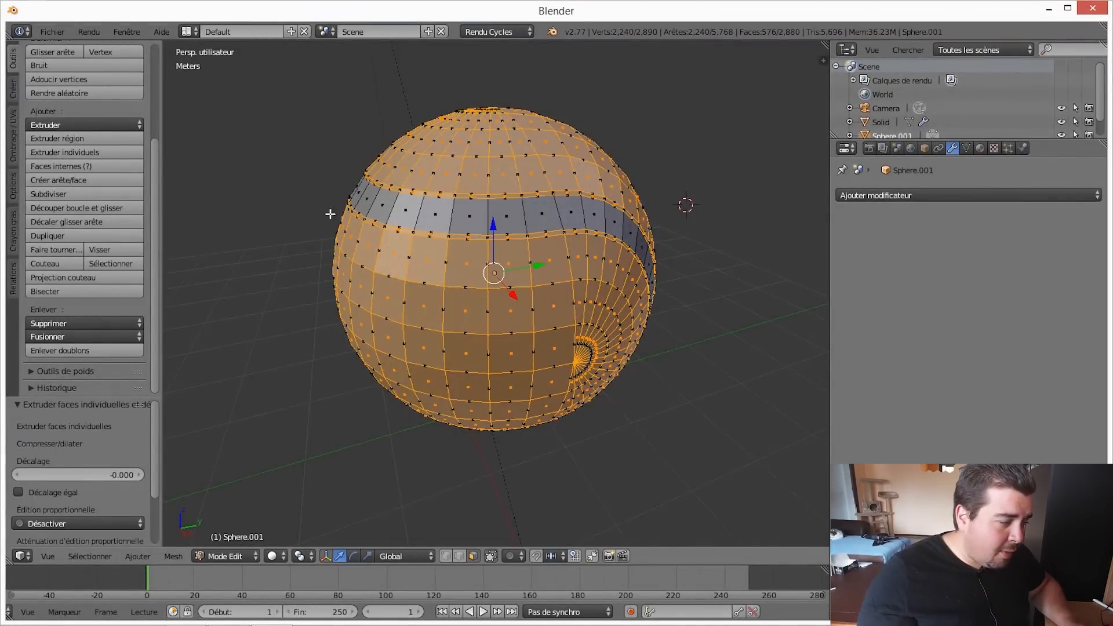
pyautogui.moveTo(295, 208); pyautogui.dragTo(285, 222, button='middle')
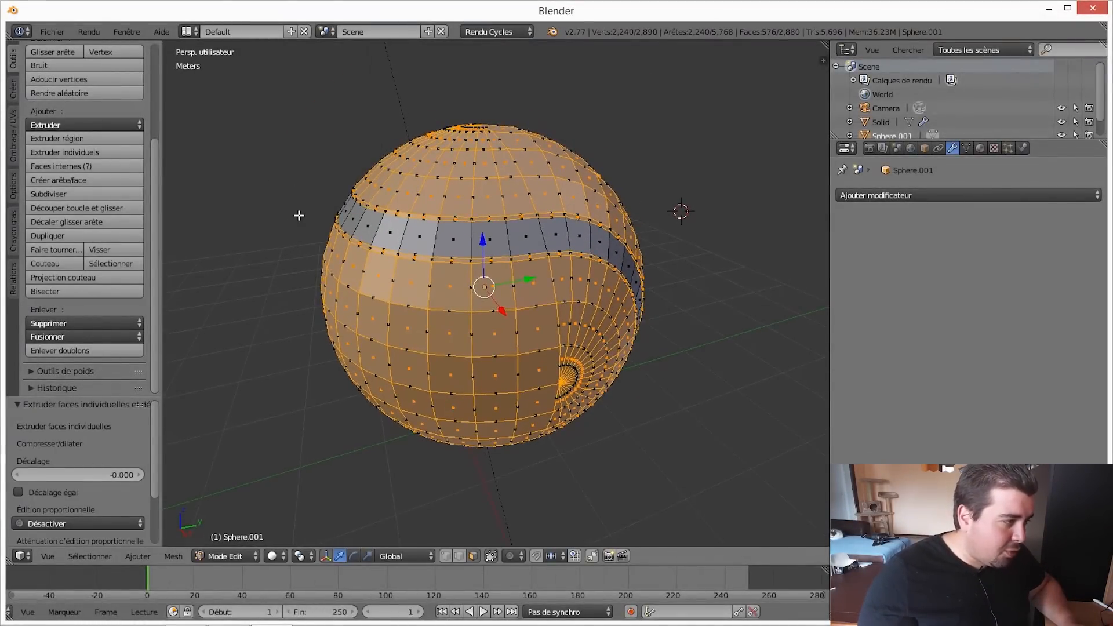
# Subdivide the selected faces outside the band with 8 cuts.
pyautogui.click(67, 195)
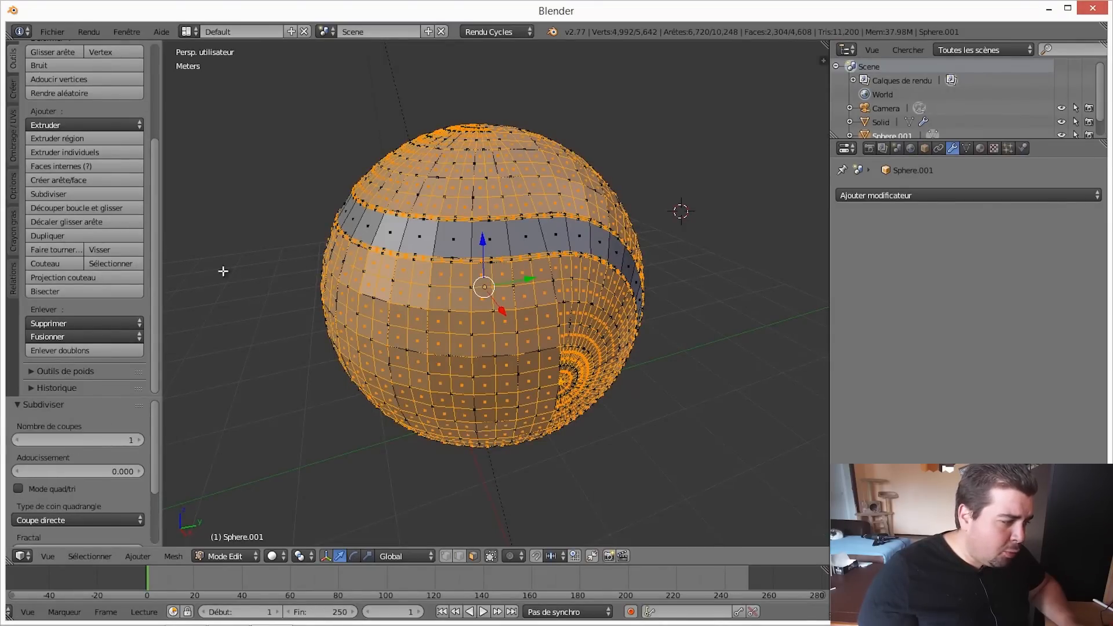
pyautogui.click(141, 440)
pyautogui.click(141, 440)
pyautogui.click(140, 439)
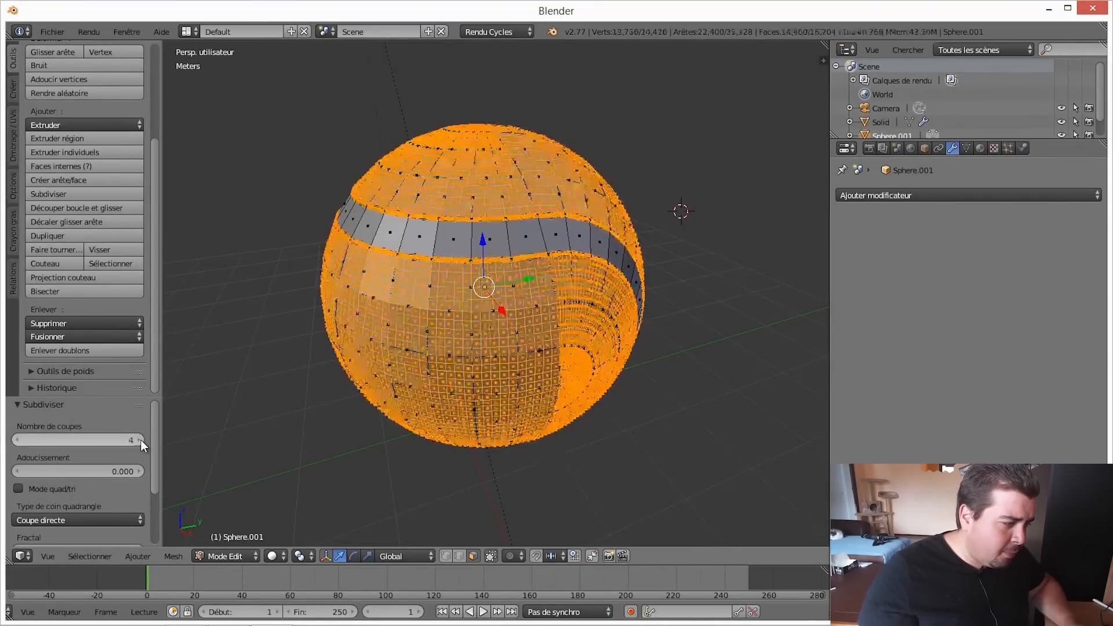
pyautogui.click(140, 440)
pyautogui.click(141, 439)
pyautogui.click(141, 439)
pyautogui.click(141, 440)
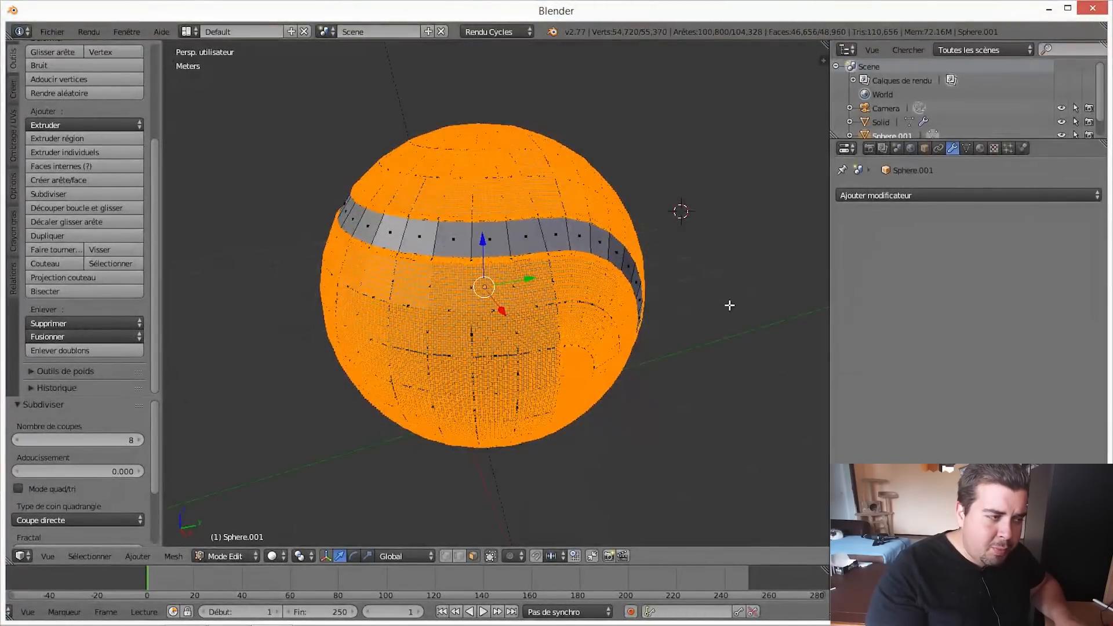
# Shrink the selection to leave a one-face border inside each tile, and scale the selected faces by 1.2.
pyautogui.press('ctrl+KP_Subtract')
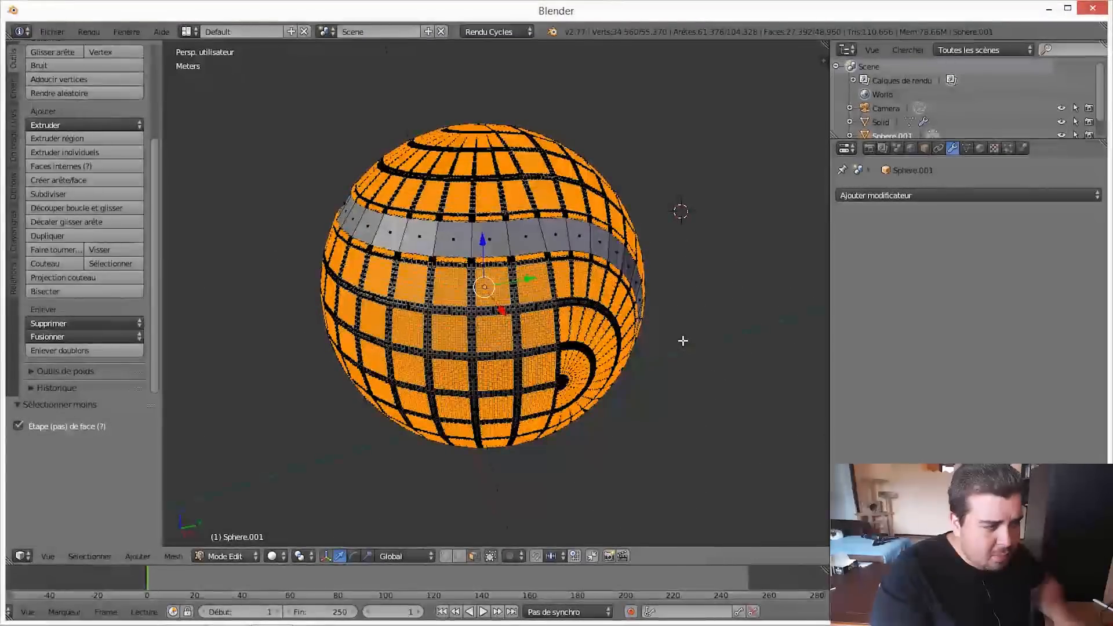
pyautogui.press('ctrl+KP_Subtract')
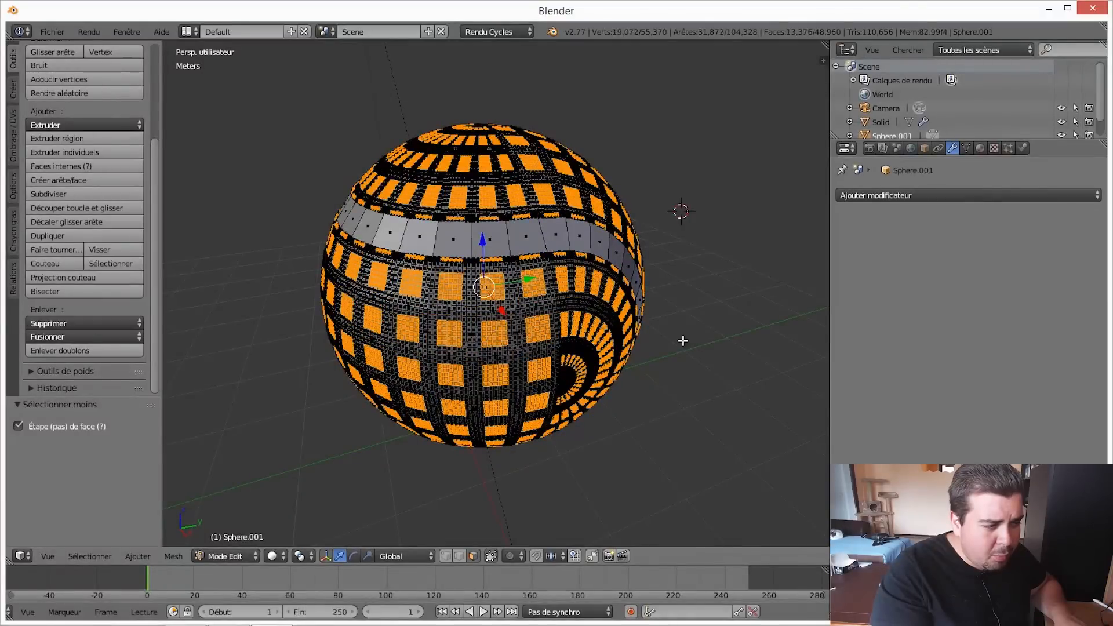
pyautogui.press('ctrl+KP_Add')
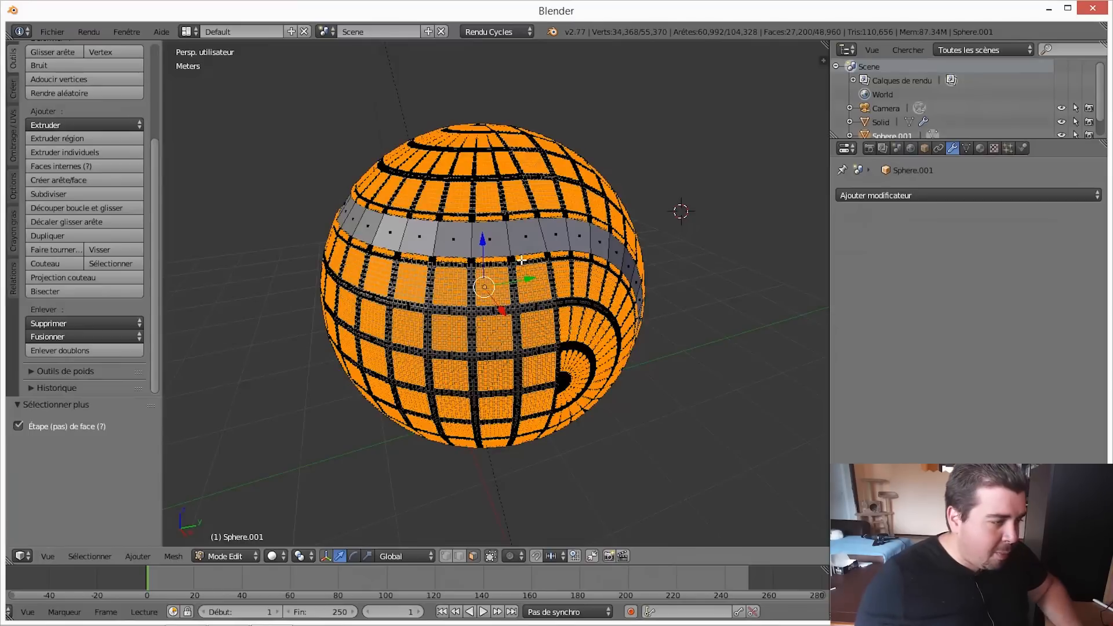
pyautogui.write('s')
pyautogui.write('1.2')
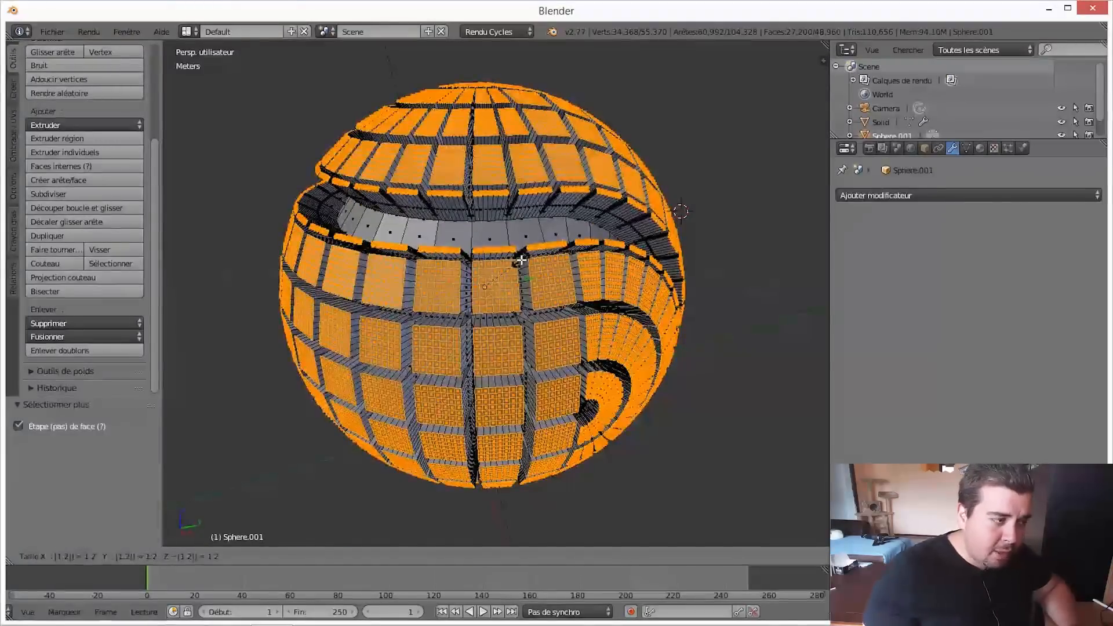
pyautogui.press('Return')
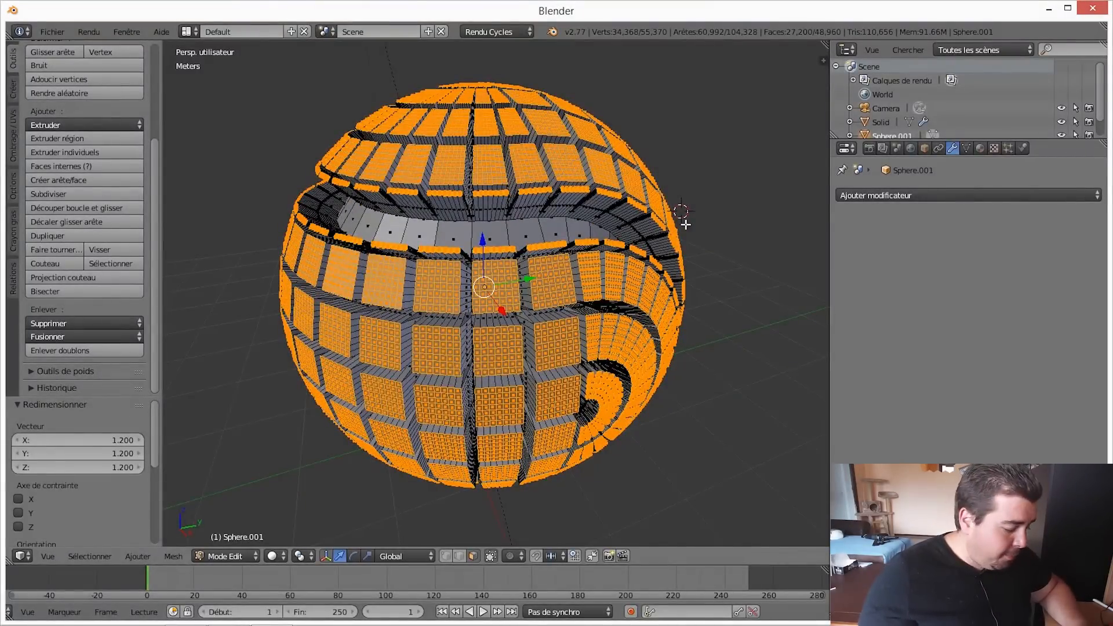
# Return to object mode and add a Cast modifier of type sphere with a factor of 0.90 to the ball.
pyautogui.press('Tab')
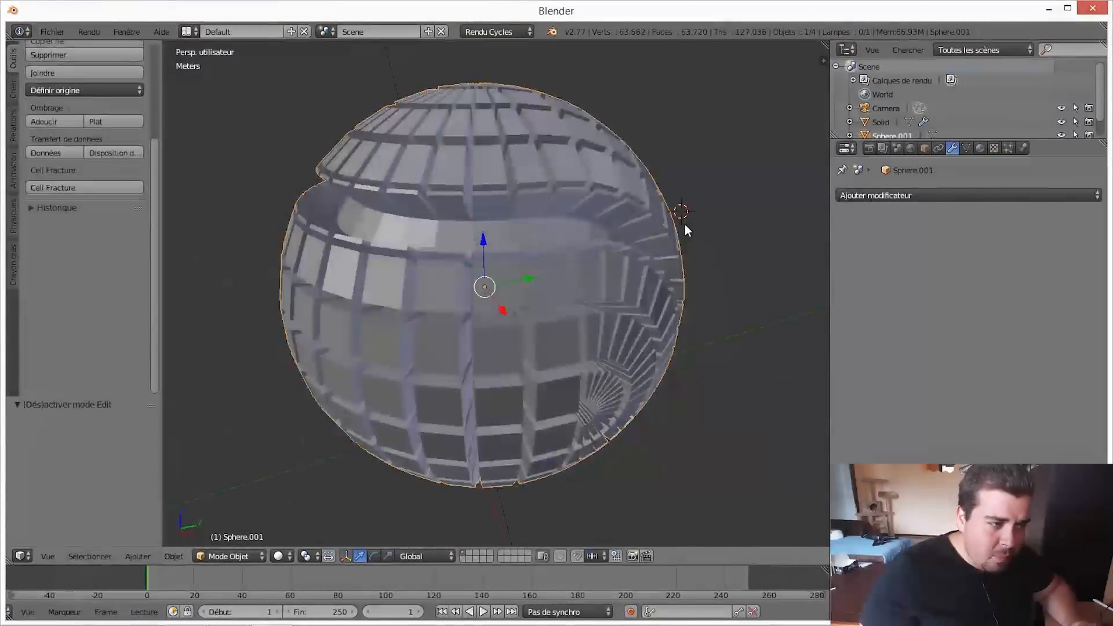
pyautogui.click(944, 197)
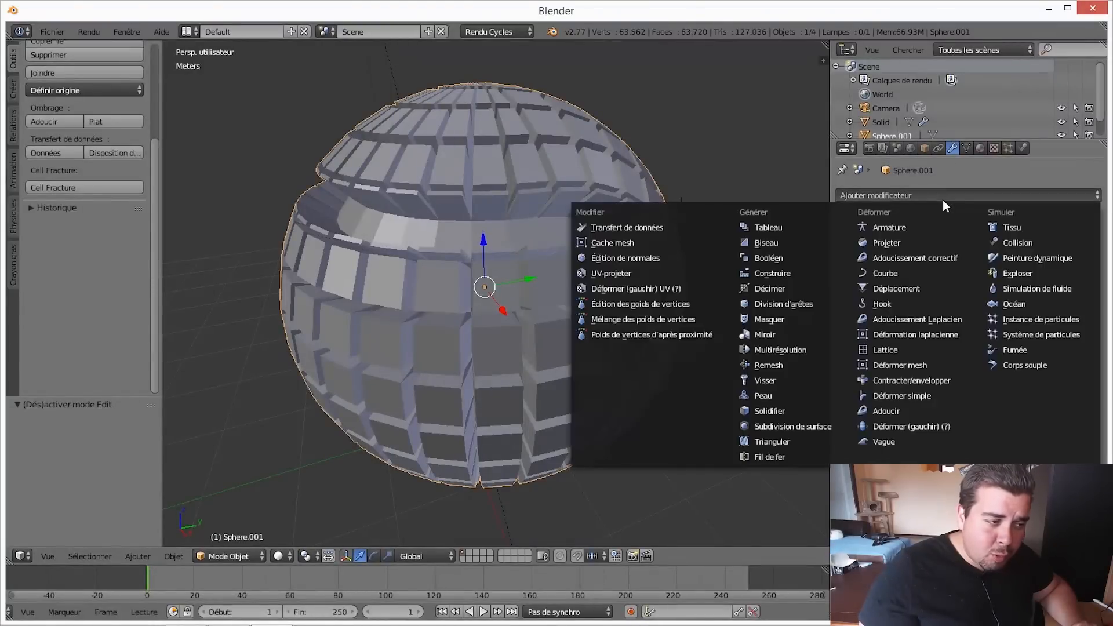
pyautogui.click(889, 242)
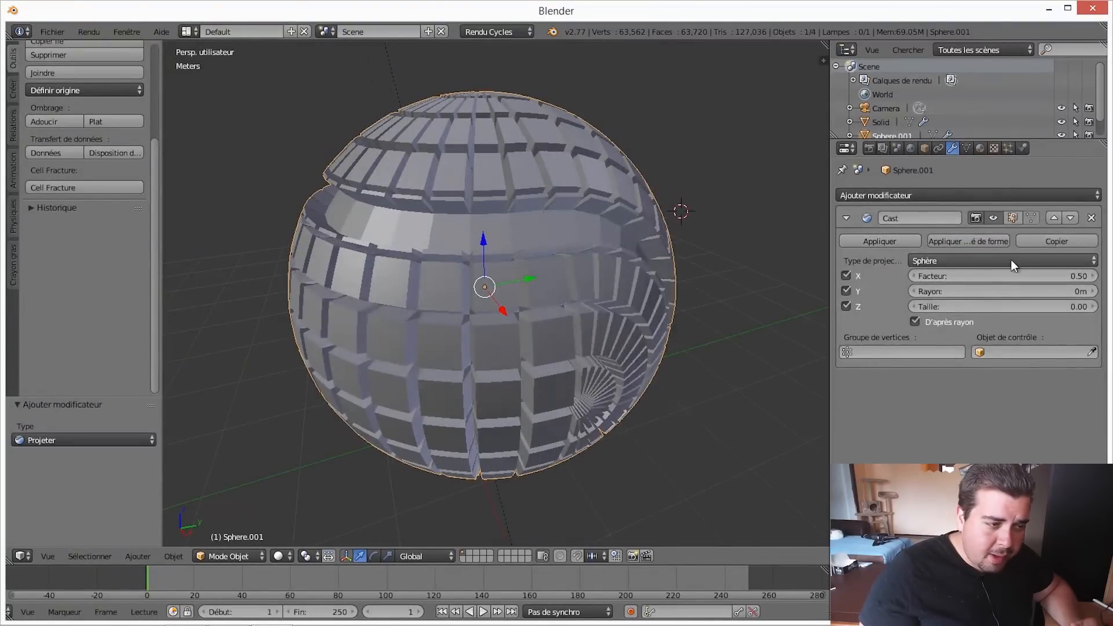
pyautogui.click(1024, 279)
pyautogui.write('0.')
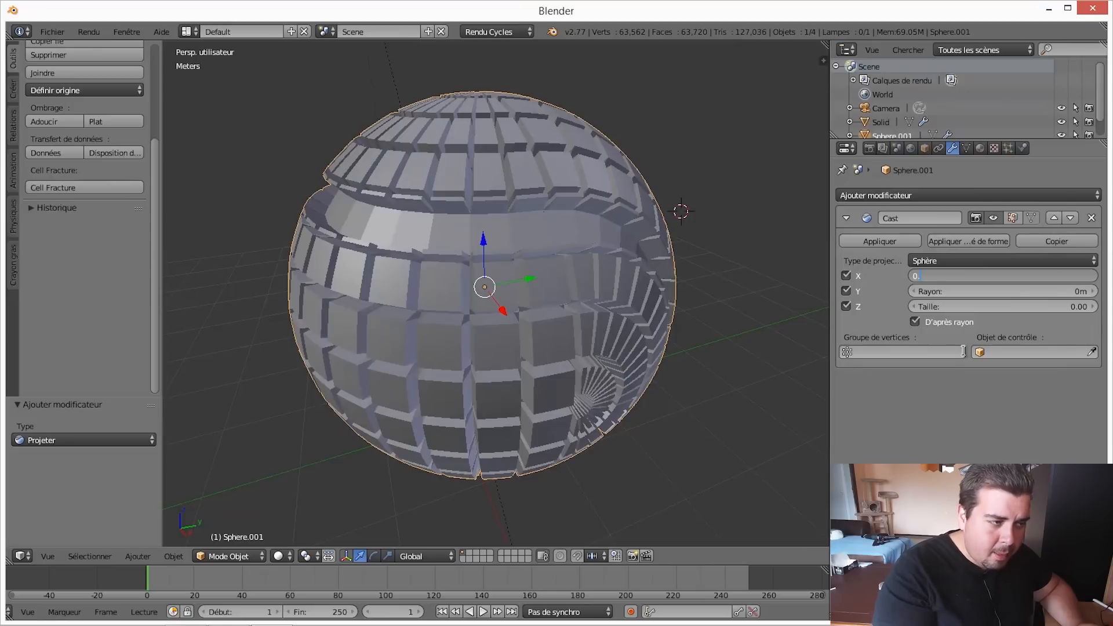
pyautogui.write('90')
pyautogui.press('Return')
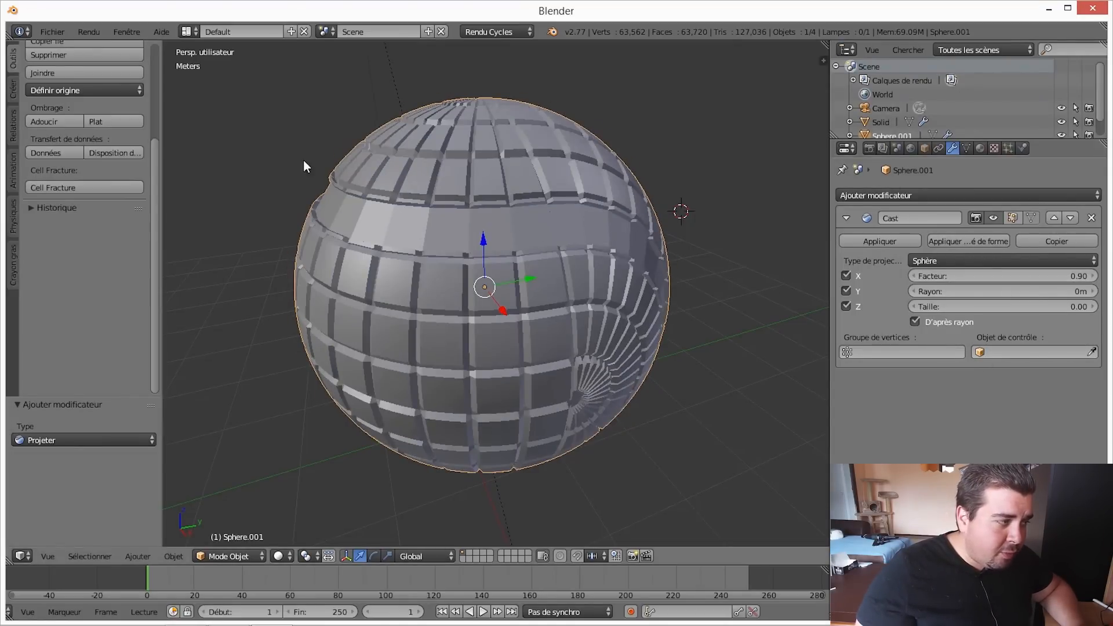
# Apply smooth shading to the banded ball and inspect it from several sides.
pyautogui.click(51, 126)
pyautogui.moveTo(606, 266); pyautogui.dragTo(505, 347, button='middle')
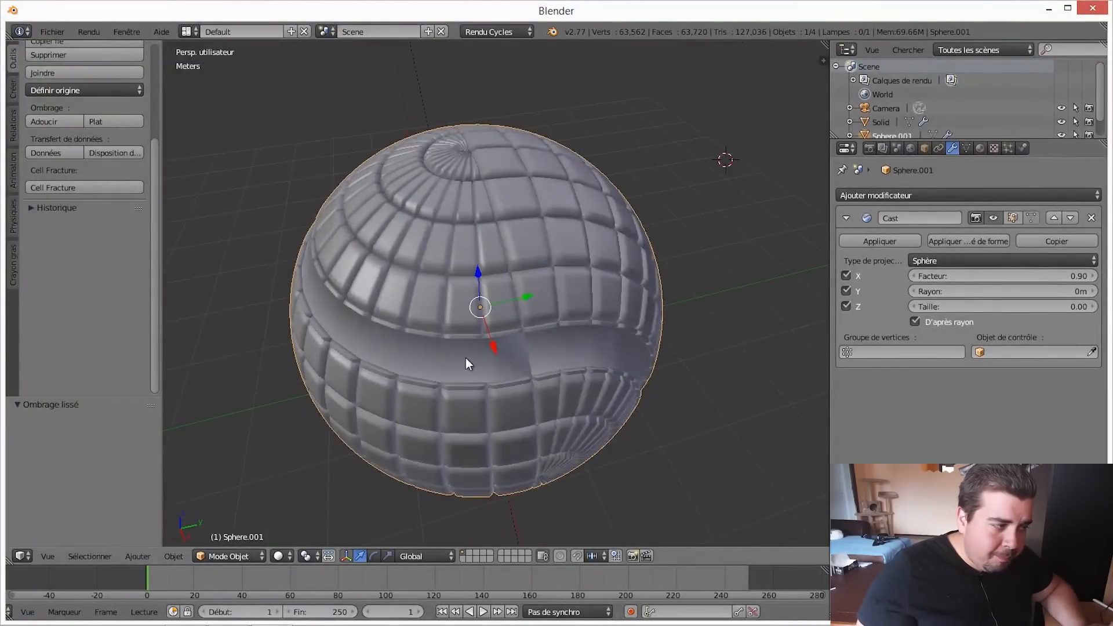
pyautogui.moveTo(313, 284); pyautogui.dragTo(568, 193, button='middle')
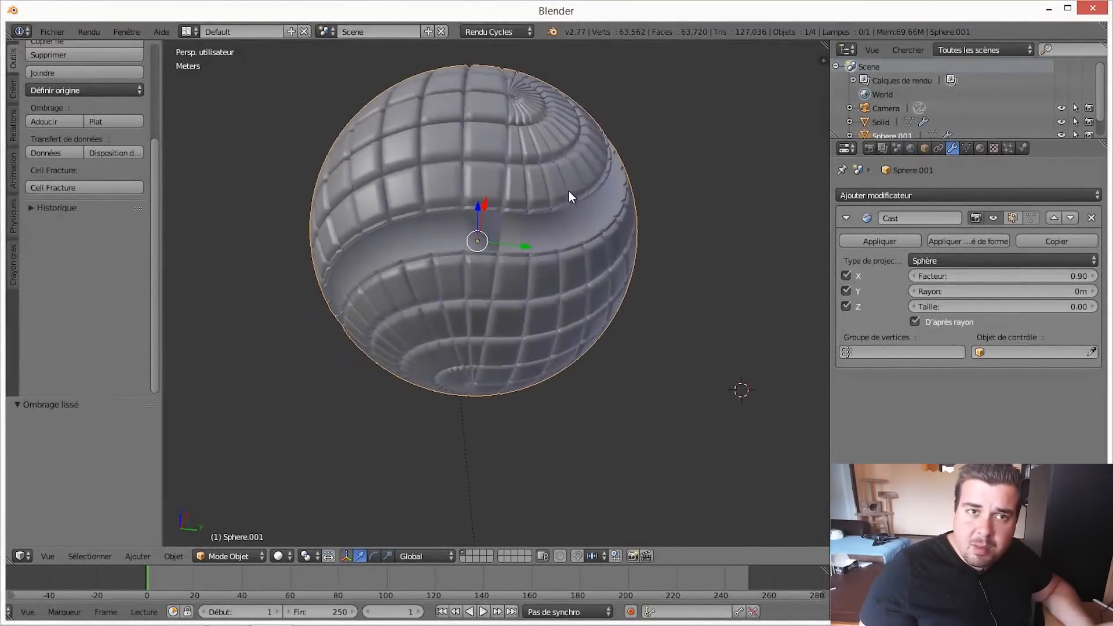
pyautogui.moveTo(561, 204); pyautogui.dragTo(573, 236, button='middle')
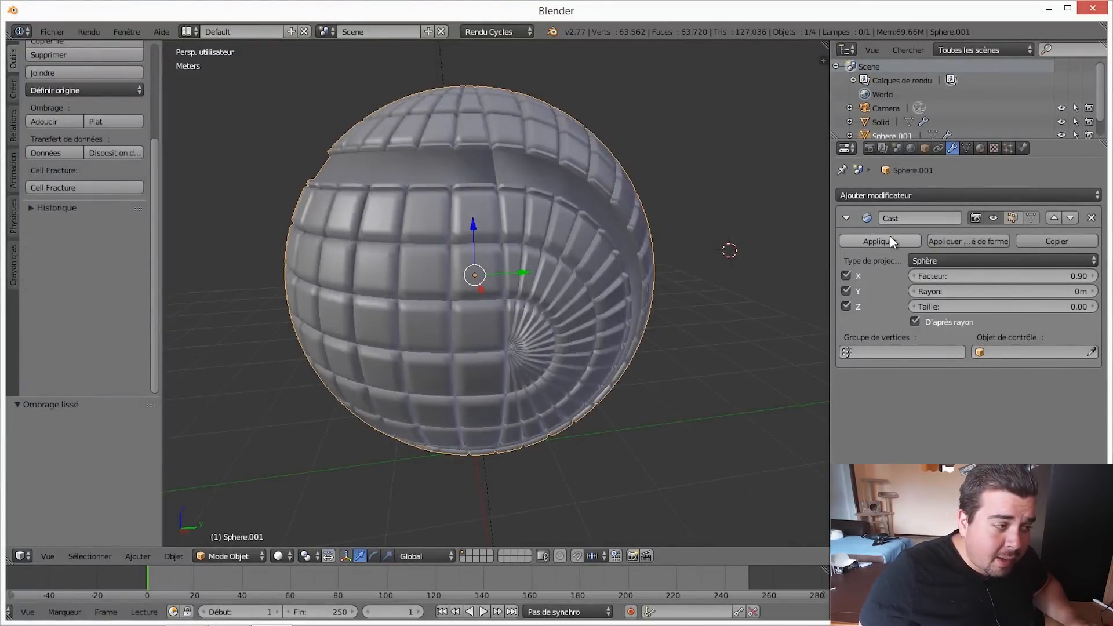
pyautogui.scroll(-3, 686, 228)
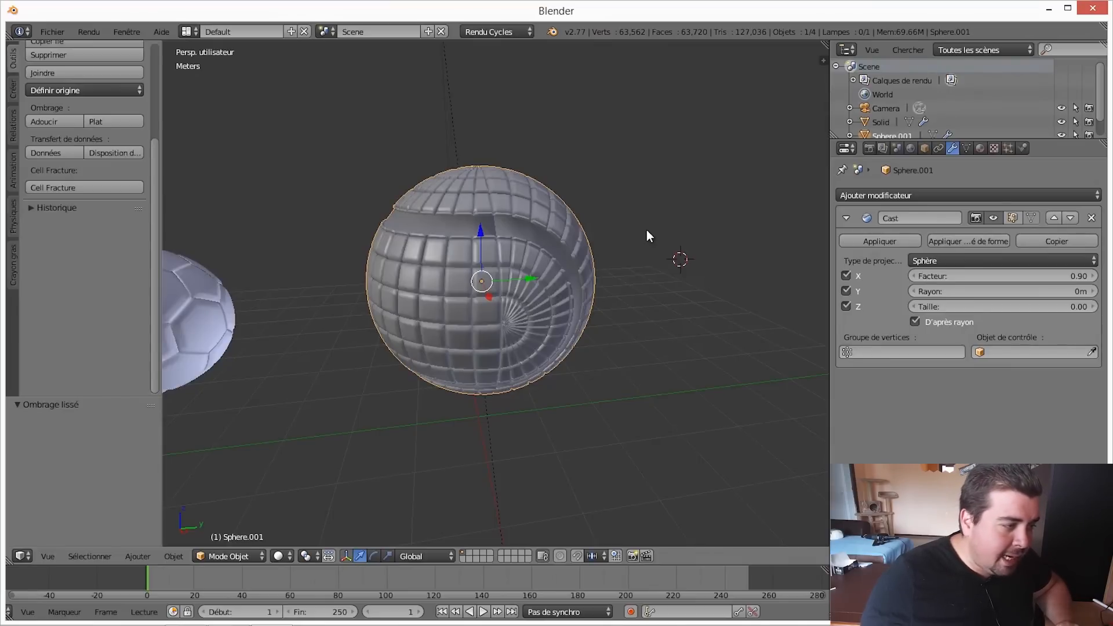
# Scale the banded ball down to a small size and move it about 1.08 m along negative Y toward the soccer ball.
pyautogui.press('s')
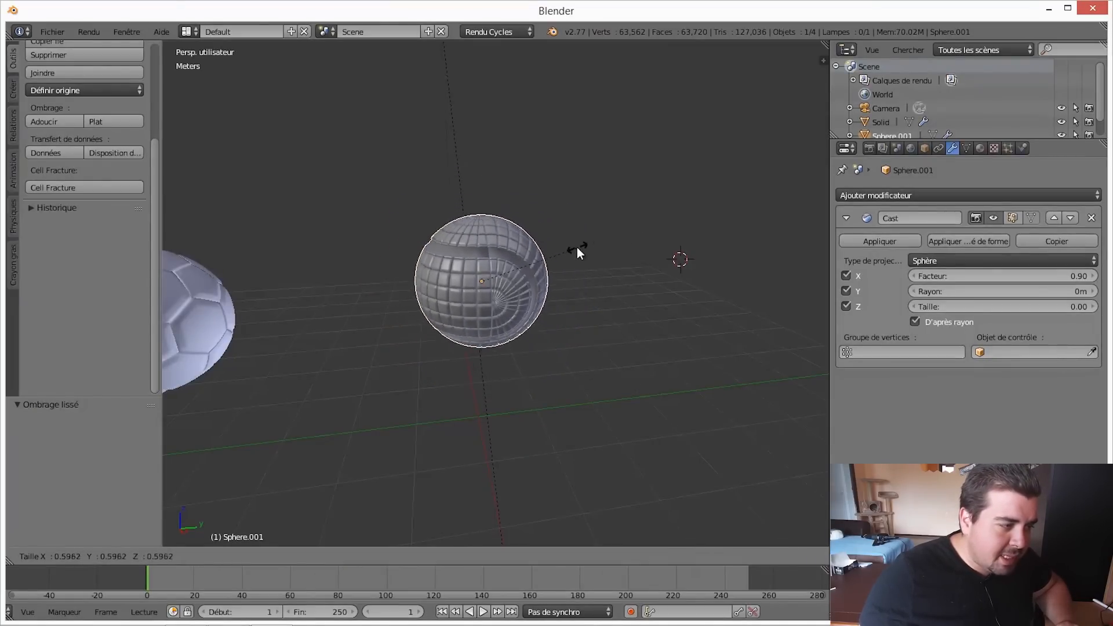
pyautogui.click(528, 264)
pyautogui.moveTo(535, 265); pyautogui.dragTo(410, 273)
pyautogui.press('s')
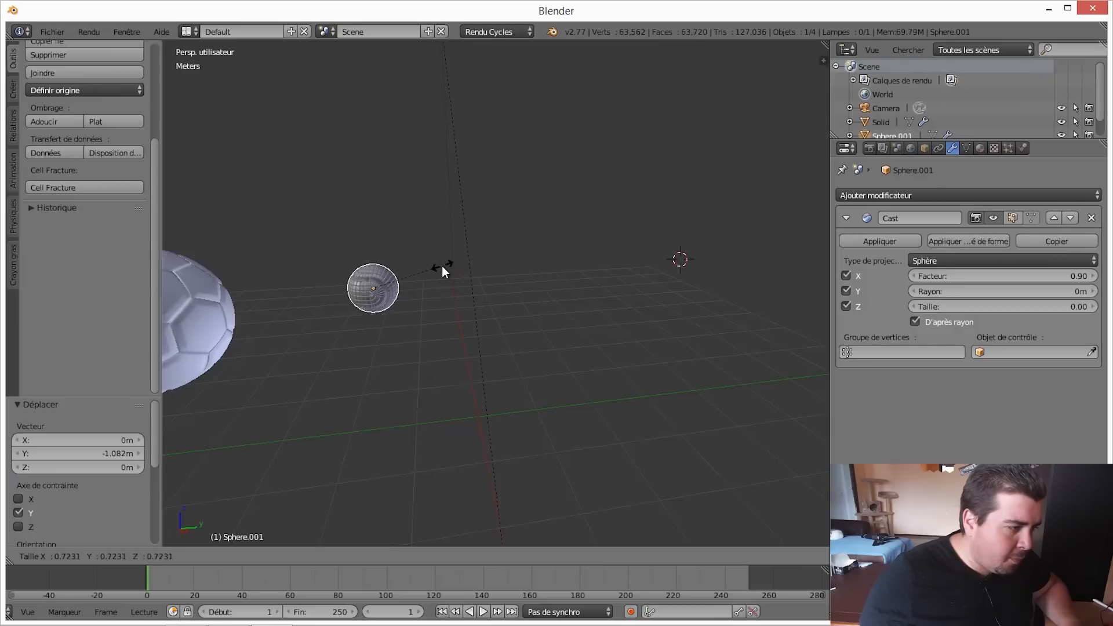
pyautogui.click(437, 269)
# Position the small ball beside the soccer ball, moving it about 75 cm up, about 1 m along X and about 15 cm down.
pyautogui.moveTo(464, 273); pyautogui.dragTo(366, 283, button='middle')
pyautogui.press('g')
pyautogui.moveTo(529, 316); pyautogui.dragTo(539, 318)
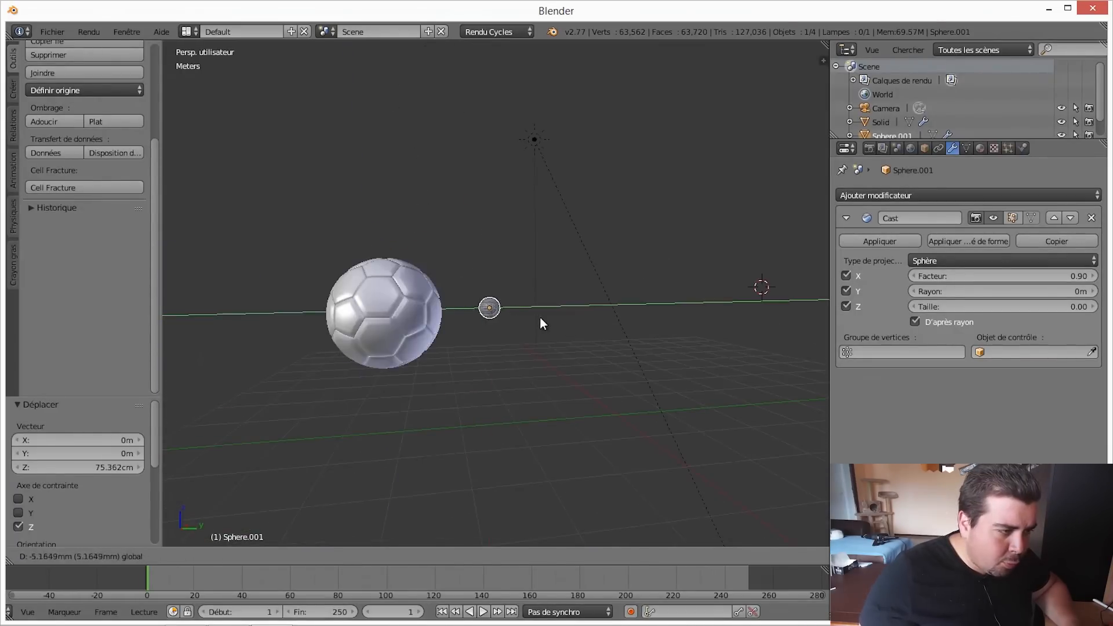
pyautogui.moveTo(539, 318); pyautogui.dragTo(574, 335, button='middle')
pyautogui.moveTo(575, 335); pyautogui.dragTo(482, 332)
pyautogui.moveTo(482, 332); pyautogui.dragTo(568, 291, button='middle')
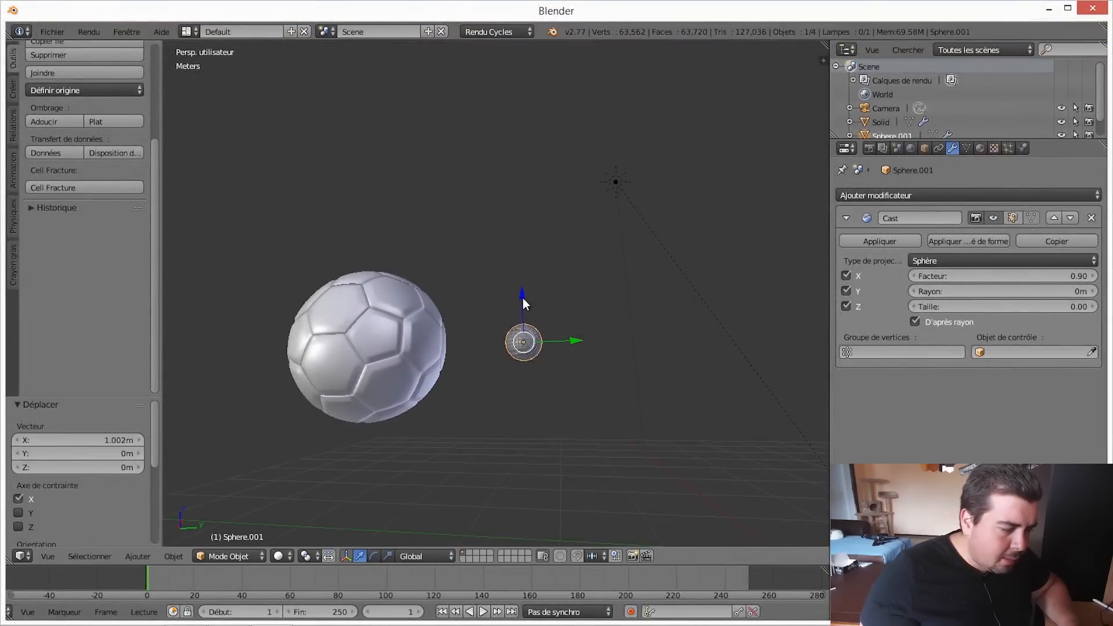
pyautogui.moveTo(523, 301); pyautogui.dragTo(520, 308)
pyautogui.moveTo(520, 308); pyautogui.dragTo(548, 276, button='middle')
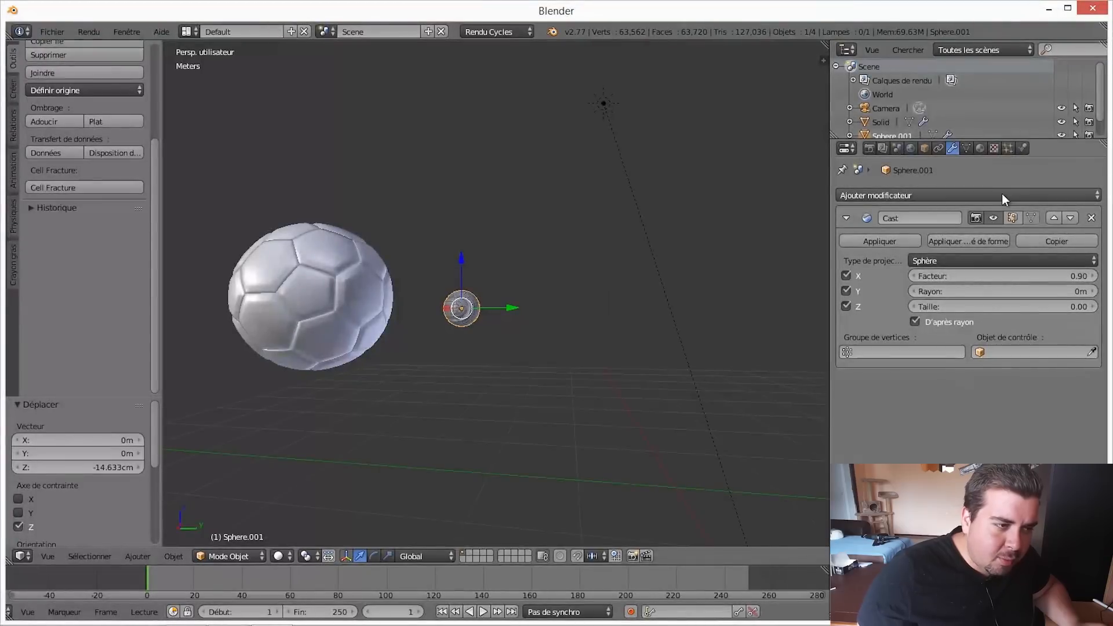
# Create a new material for the small banded ball and view it close up in rendered viewport shading.
pyautogui.click(979, 148)
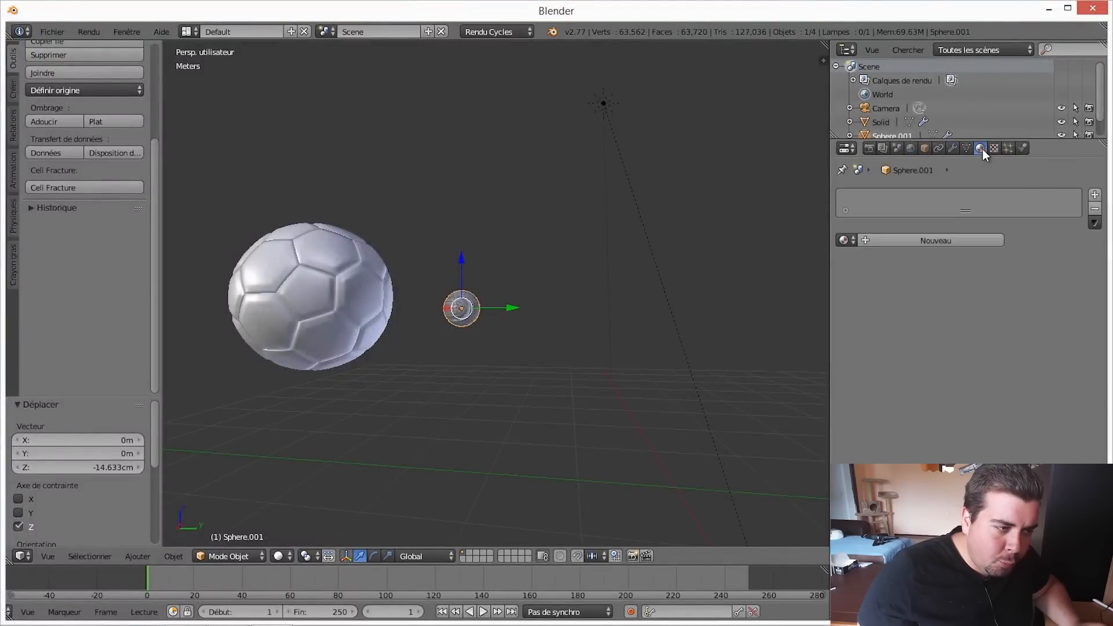
pyautogui.click(932, 238)
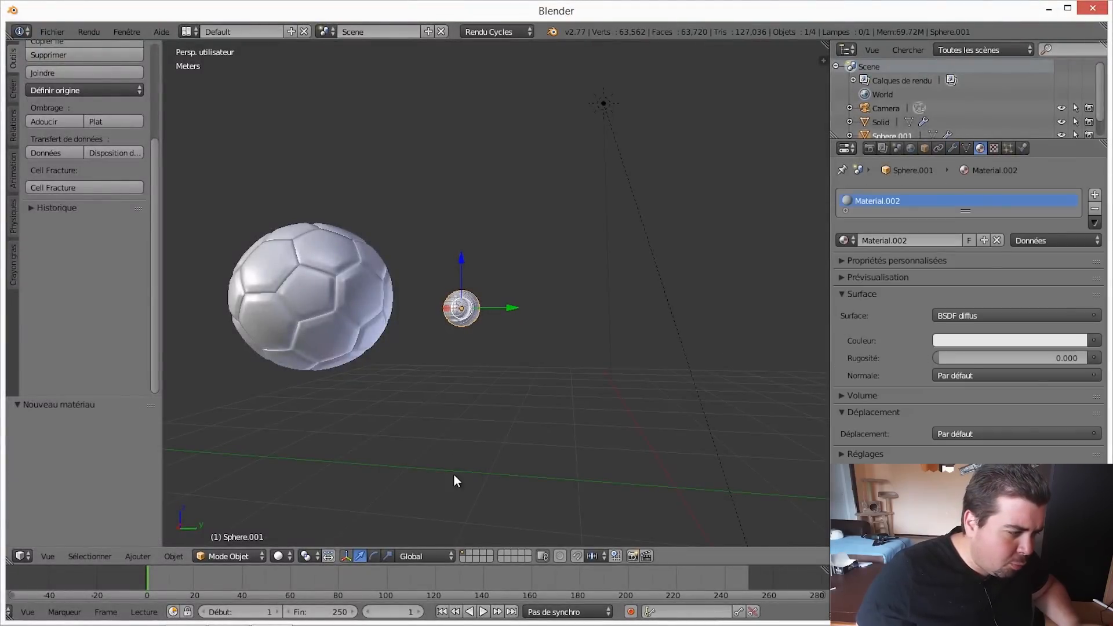
pyautogui.click(277, 557)
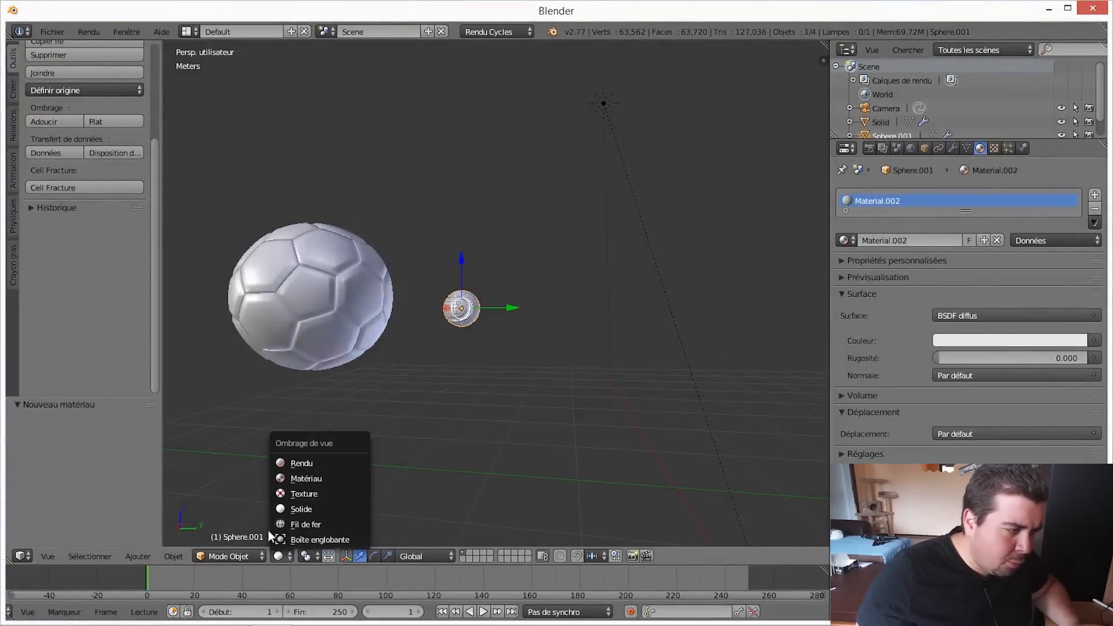
pyautogui.click(301, 462)
pyautogui.scroll(4, 502, 328)
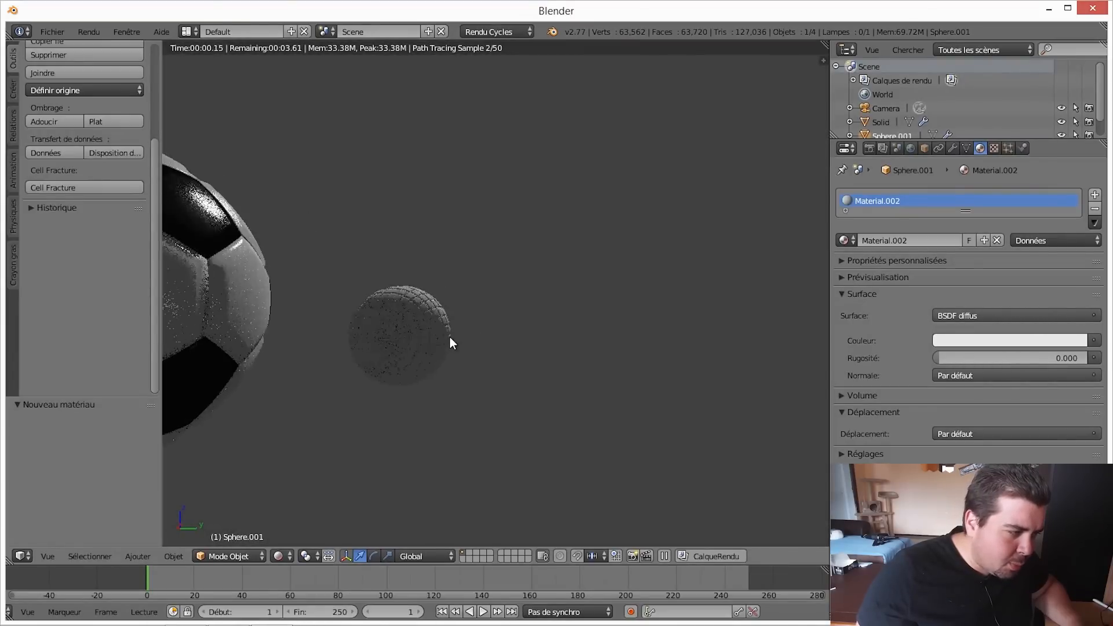
pyautogui.scroll(5, 478, 344)
pyautogui.moveTo(554, 352); pyautogui.dragTo(575, 270, button='middle')
pyautogui.scroll(2, 552, 367)
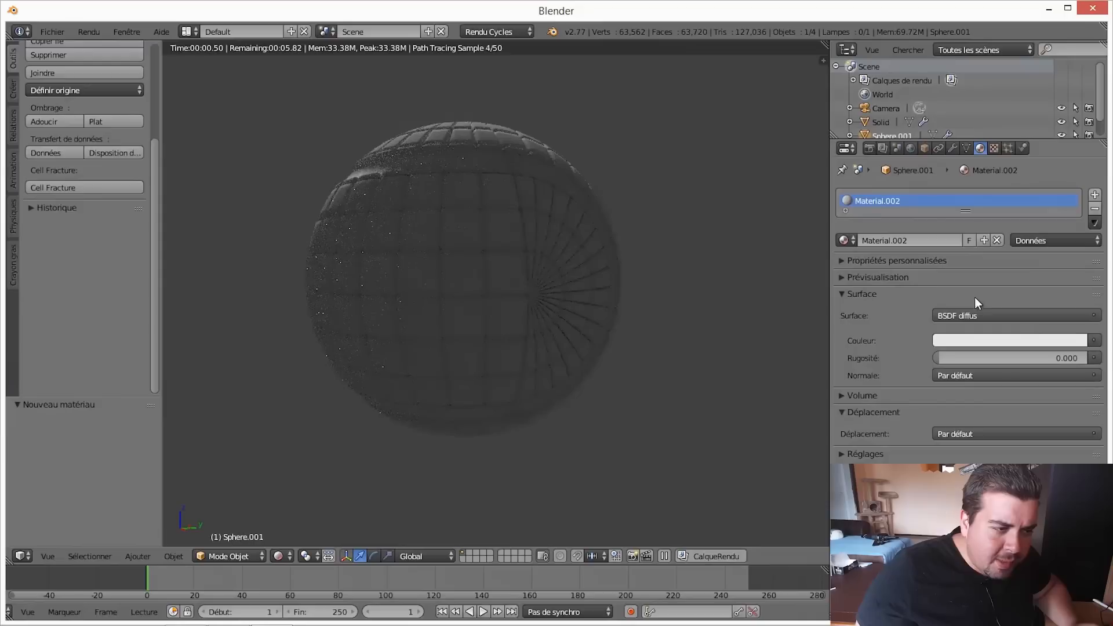
# Change the small ball's surface to a Mix Shader with an Anisotropic BSDF as its first shader.
pyautogui.click(987, 315)
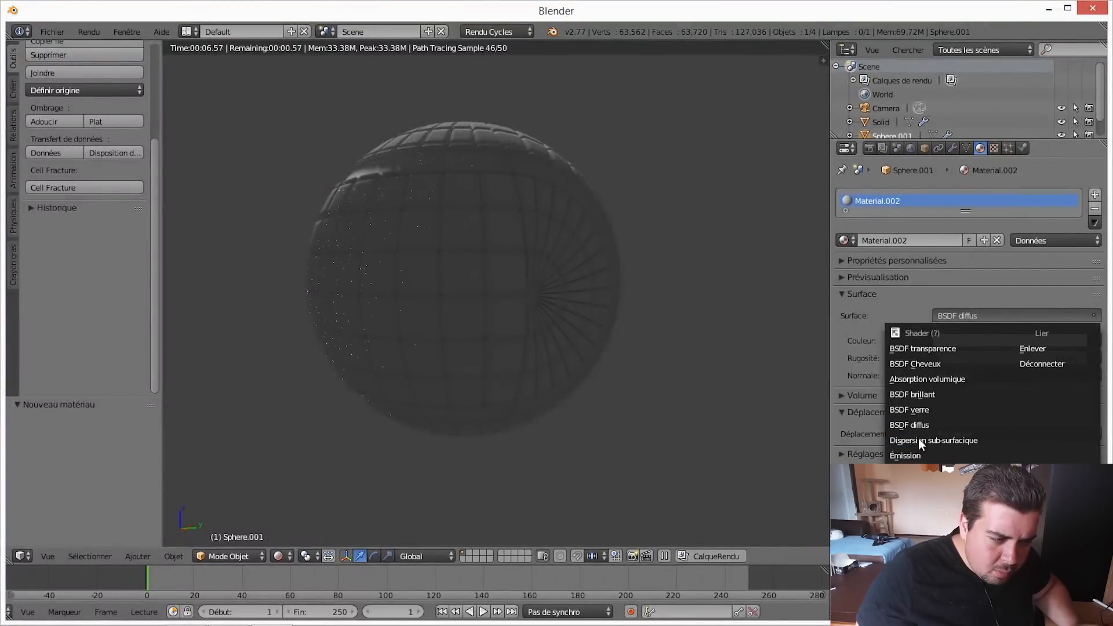
pyautogui.click(926, 502)
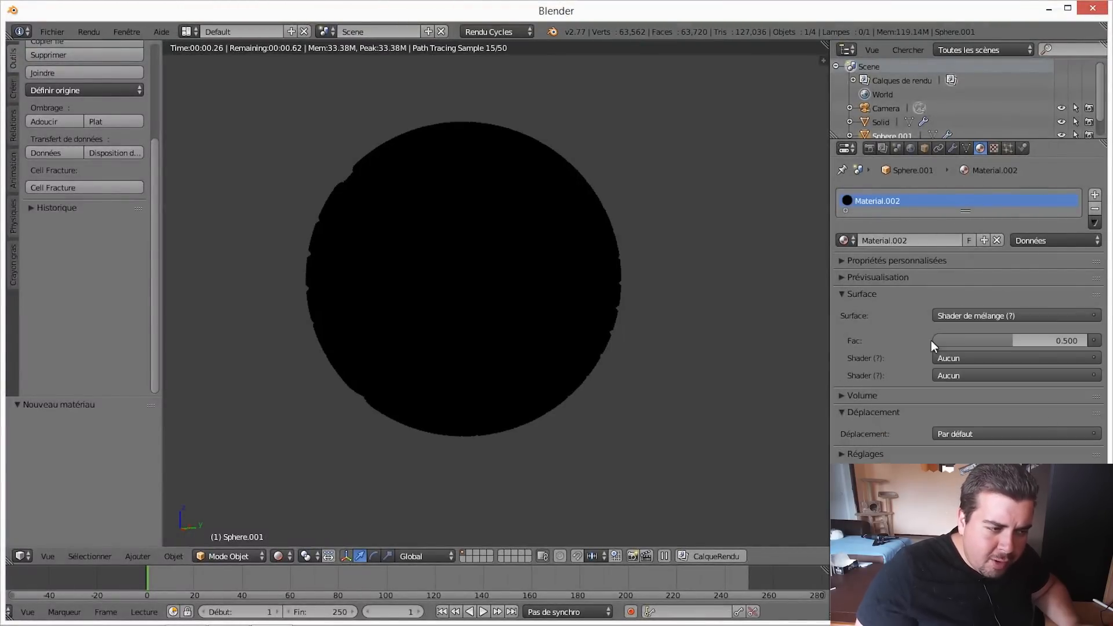
pyautogui.click(976, 357)
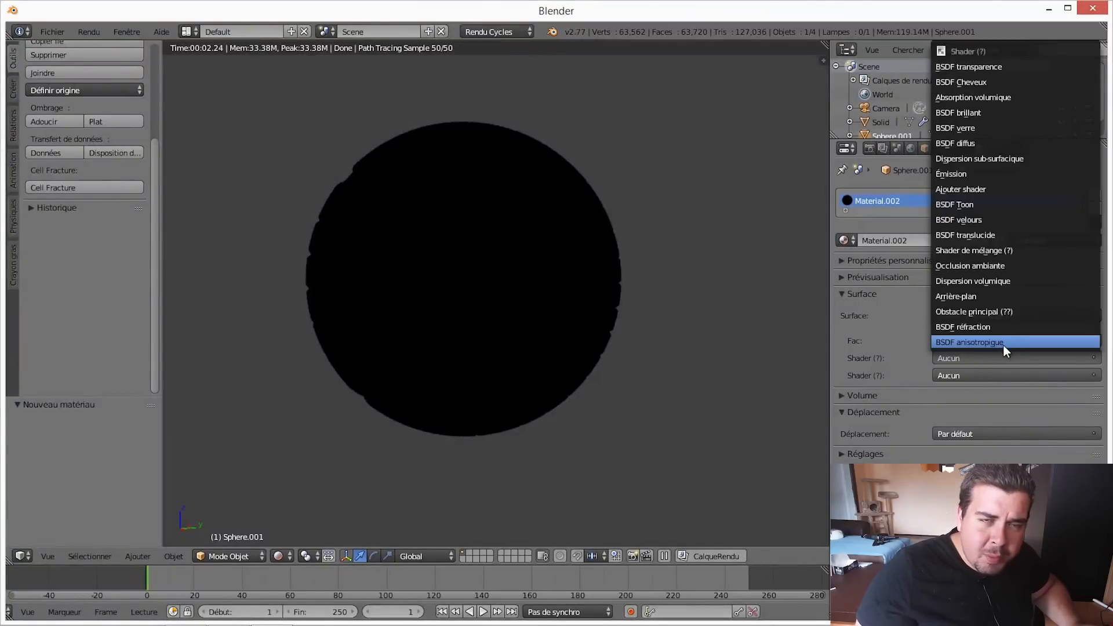
pyautogui.click(993, 346)
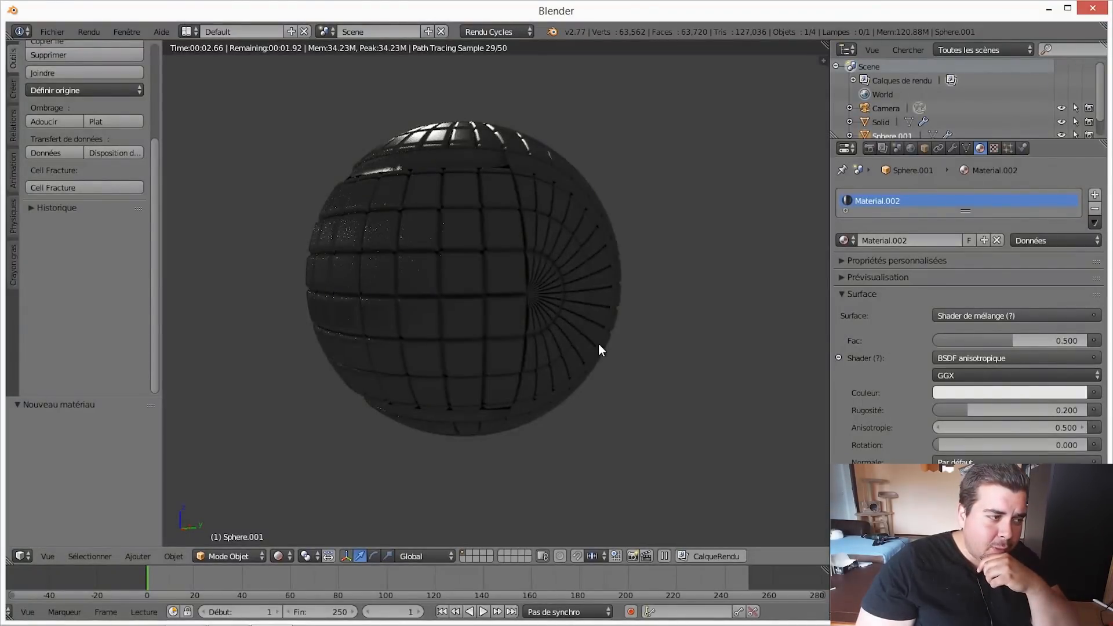
pyautogui.keyDown('shift'); pyautogui.moveTo(568, 310); pyautogui.dragTo(572, 344, button='middle'); pyautogui.keyUp('shift')
pyautogui.moveTo(575, 364); pyautogui.dragTo(612, 368, button='middle')
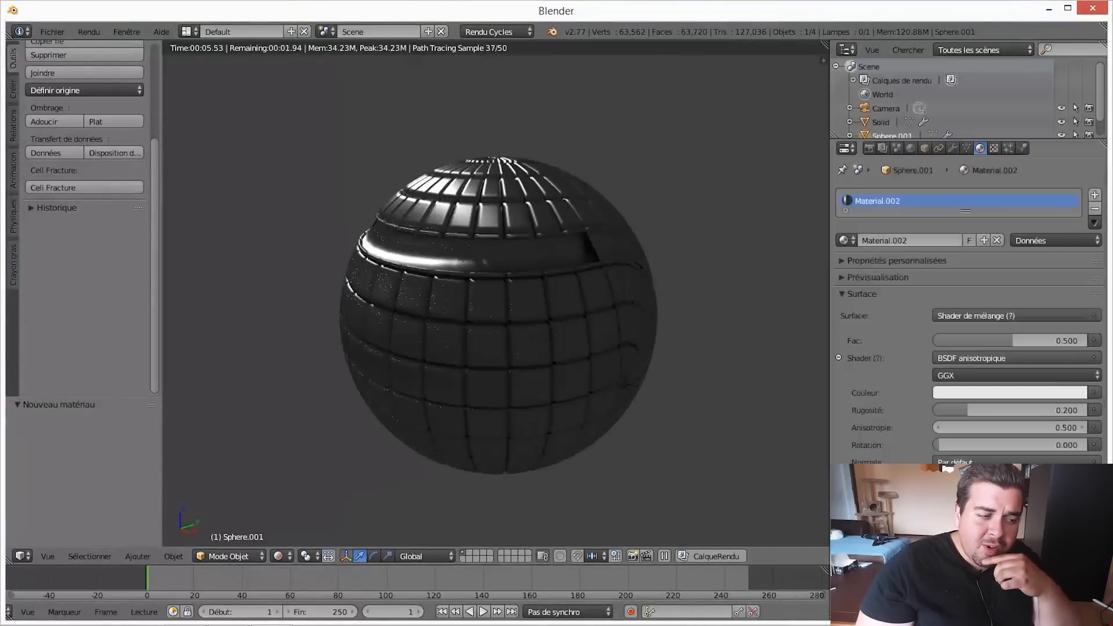
# Assign a Glass BSDF as the mix's second shader and inspect the rendered ball from several sides.
pyautogui.click(998, 496)
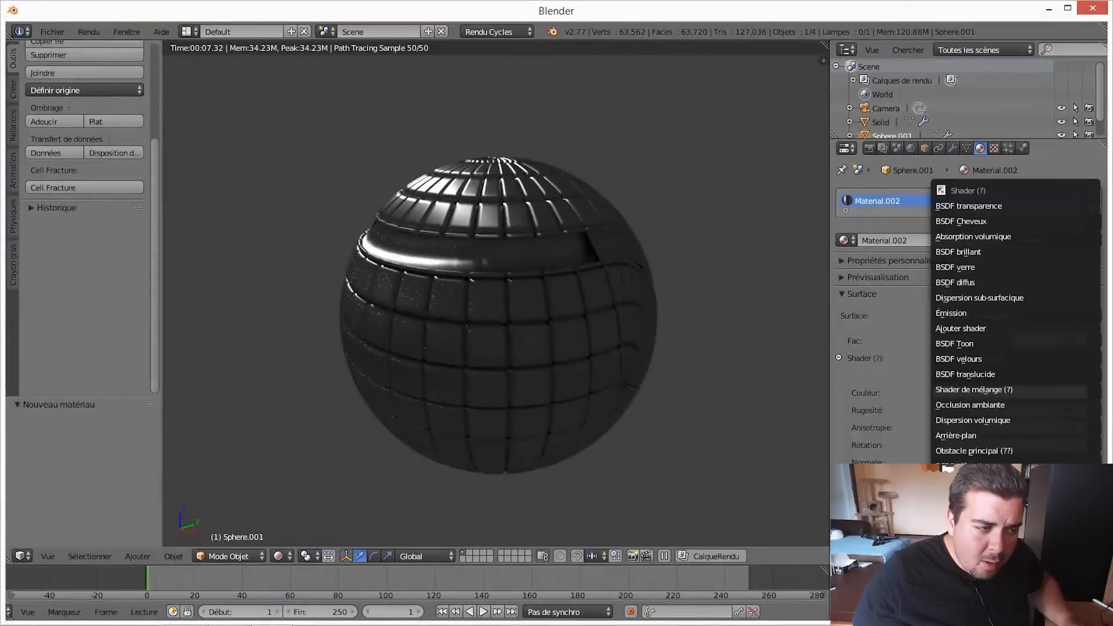
pyautogui.click(985, 264)
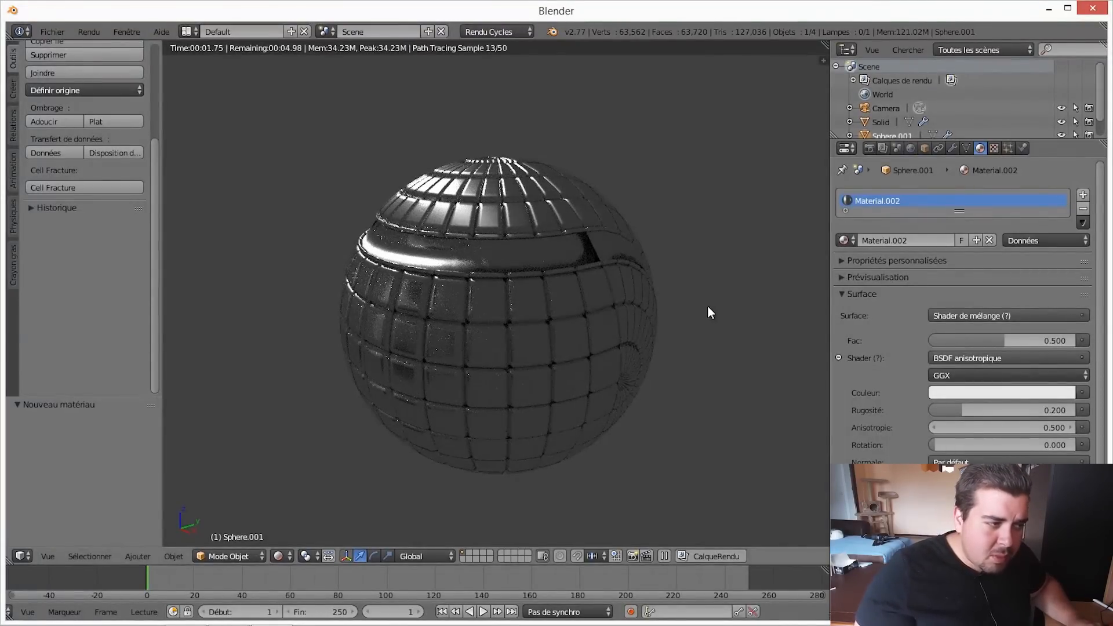
pyautogui.moveTo(683, 321); pyautogui.dragTo(680, 320, button='middle')
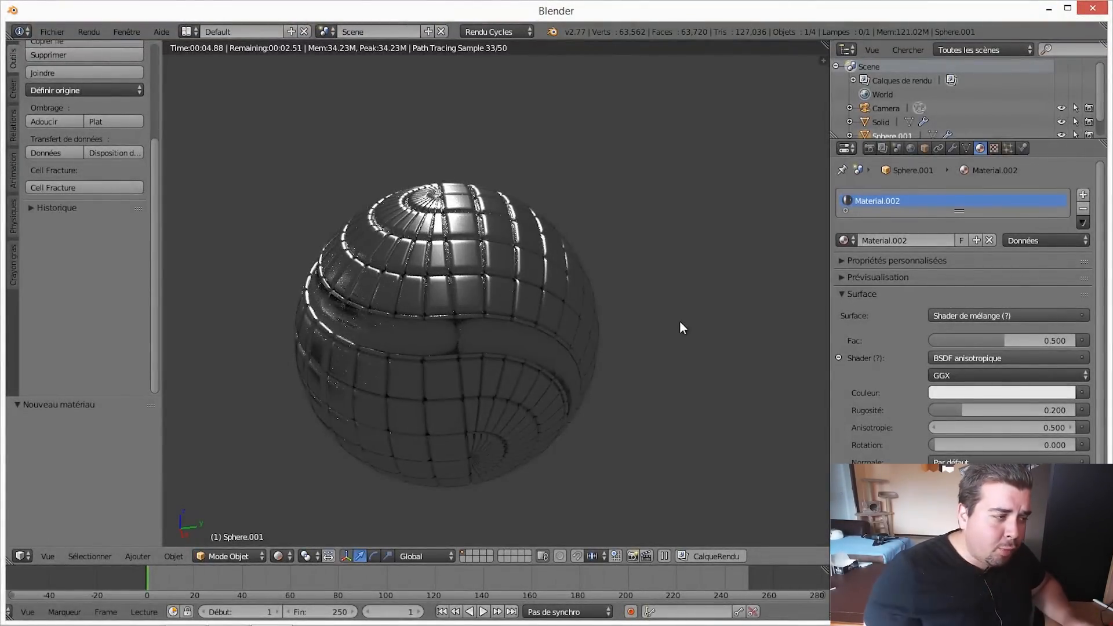
pyautogui.moveTo(596, 370); pyautogui.dragTo(581, 313, button='middle')
pyautogui.scroll(-3, 580, 313)
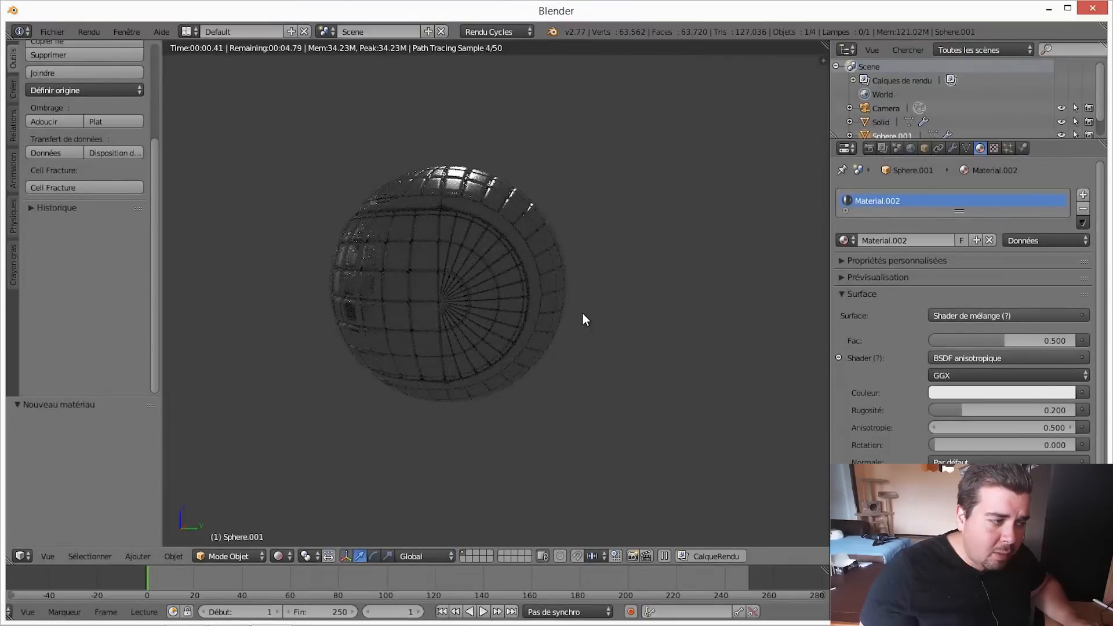
pyautogui.moveTo(608, 316)
pyautogui.mouseDown(button='middle')
pyautogui.moveTo(552, 330)
pyautogui.moveTo(626, 312)
pyautogui.moveTo(552, 341)
pyautogui.moveTo(613, 320)
pyautogui.moveTo(558, 376)
pyautogui.moveTo(569, 302)
pyautogui.moveTo(566, 343)
pyautogui.moveTo(629, 305)
pyautogui.moveTo(634, 286)
pyautogui.moveTo(622, 319)
pyautogui.mouseUp(button='middle')
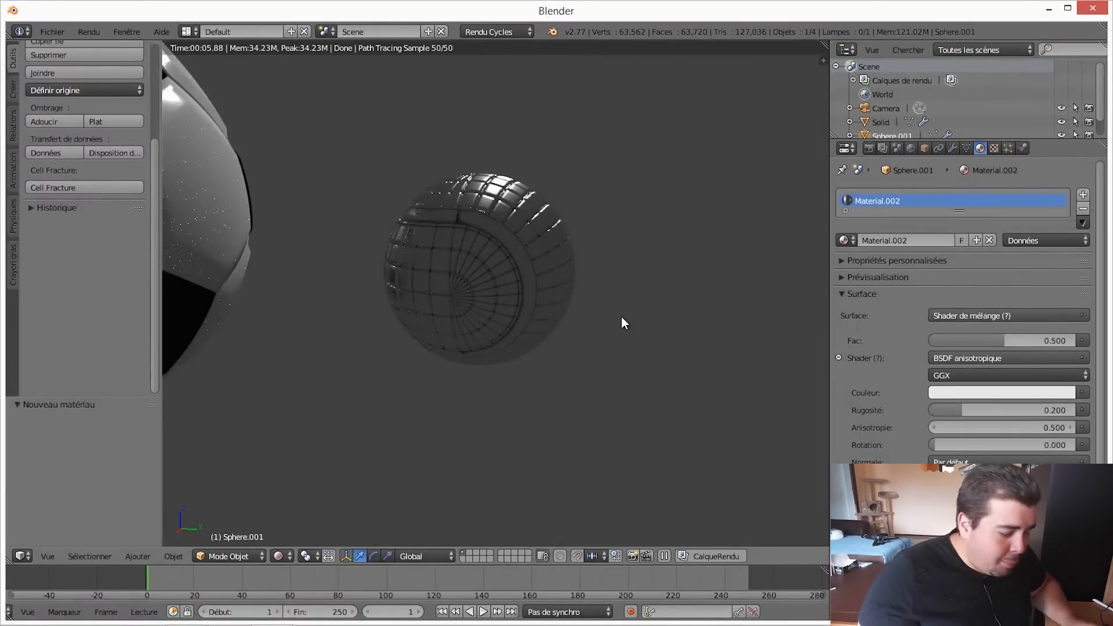
pyautogui.moveTo(545, 334); pyautogui.dragTo(601, 238, button='middle')
pyautogui.moveTo(584, 285)
pyautogui.mouseDown(button='middle')
pyautogui.moveTo(601, 277)
pyautogui.moveTo(575, 283)
pyautogui.moveTo(585, 281)
pyautogui.mouseUp(button='middle')
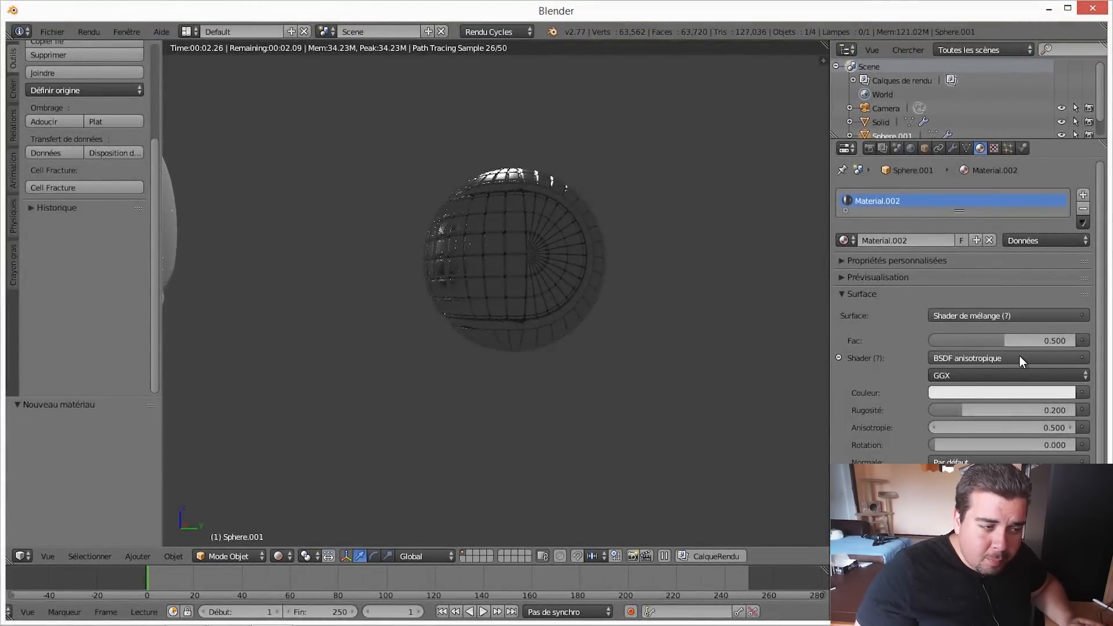
# Try a plain Glossy BSDF surface with roughness 0.000 on the small ball and inspect the render.
pyautogui.click(1001, 315)
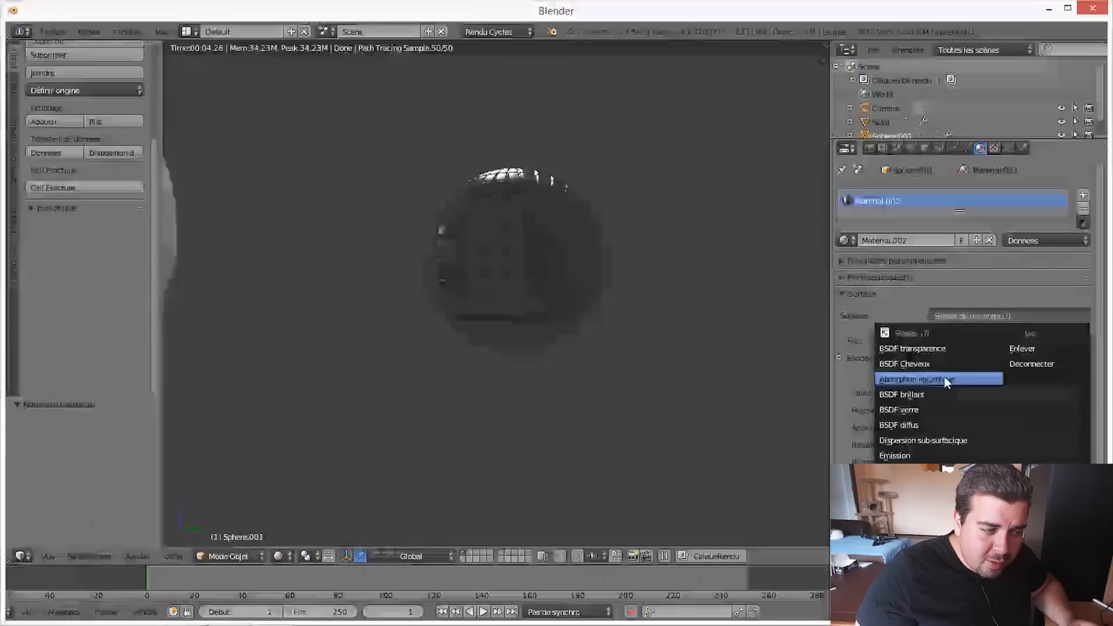
pyautogui.click(918, 394)
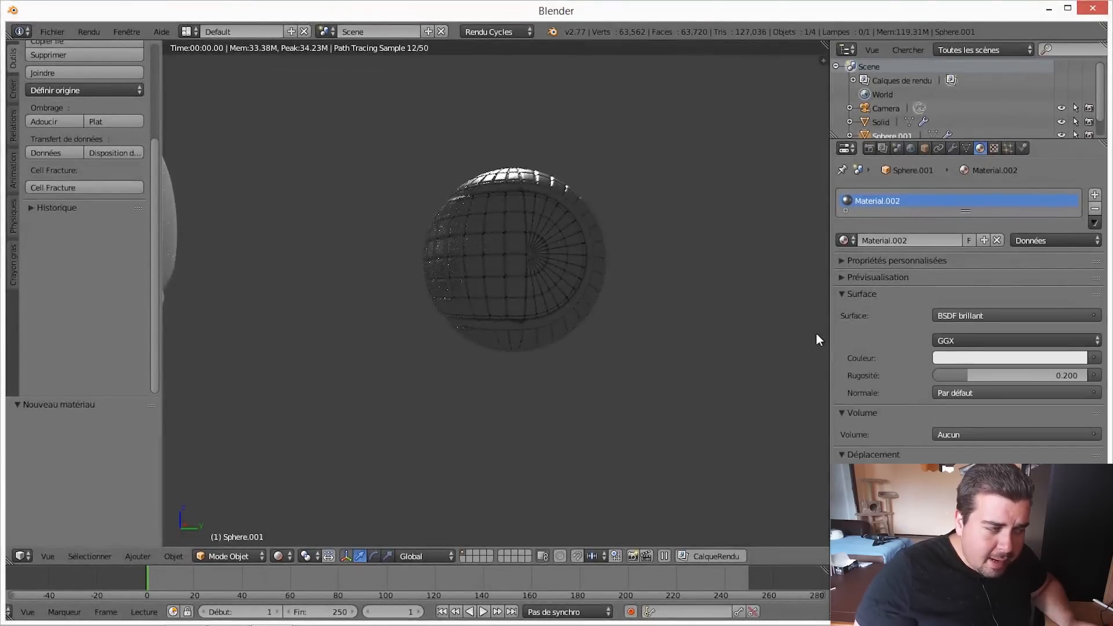
pyautogui.moveTo(1003, 381); pyautogui.dragTo(875, 374)
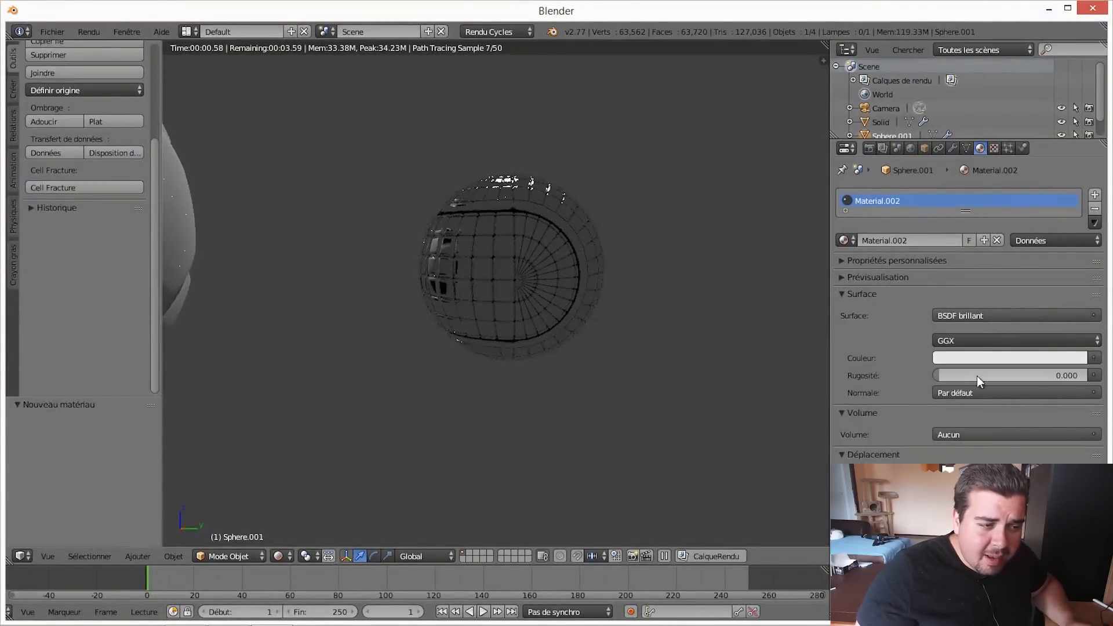
pyautogui.moveTo(682, 294); pyautogui.dragTo(692, 253, button='middle')
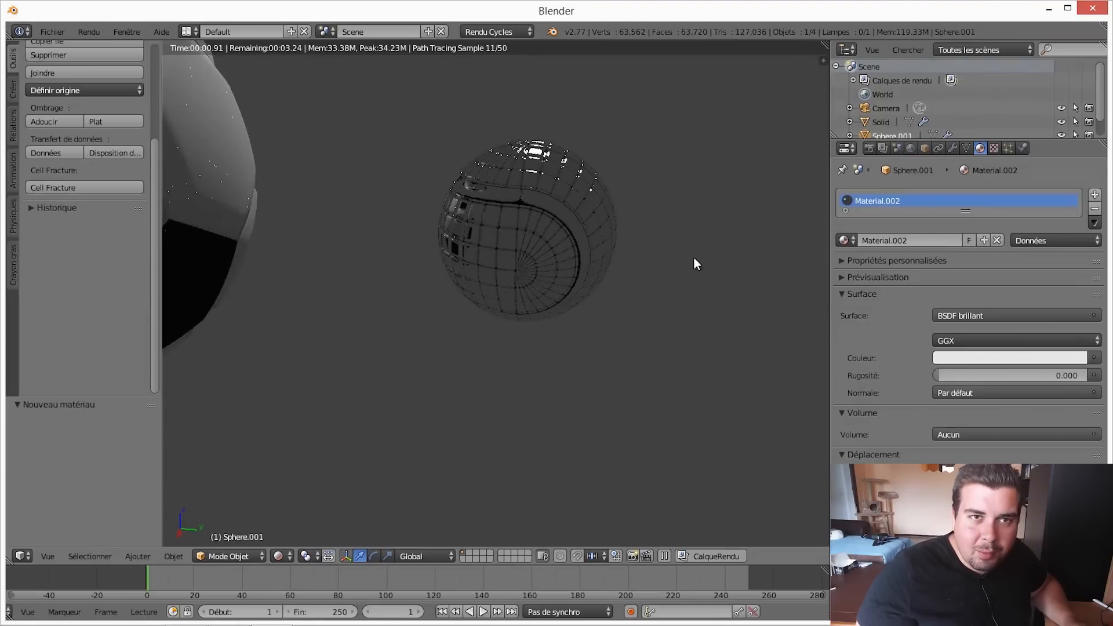
pyautogui.moveTo(685, 271); pyautogui.dragTo(667, 266, button='middle')
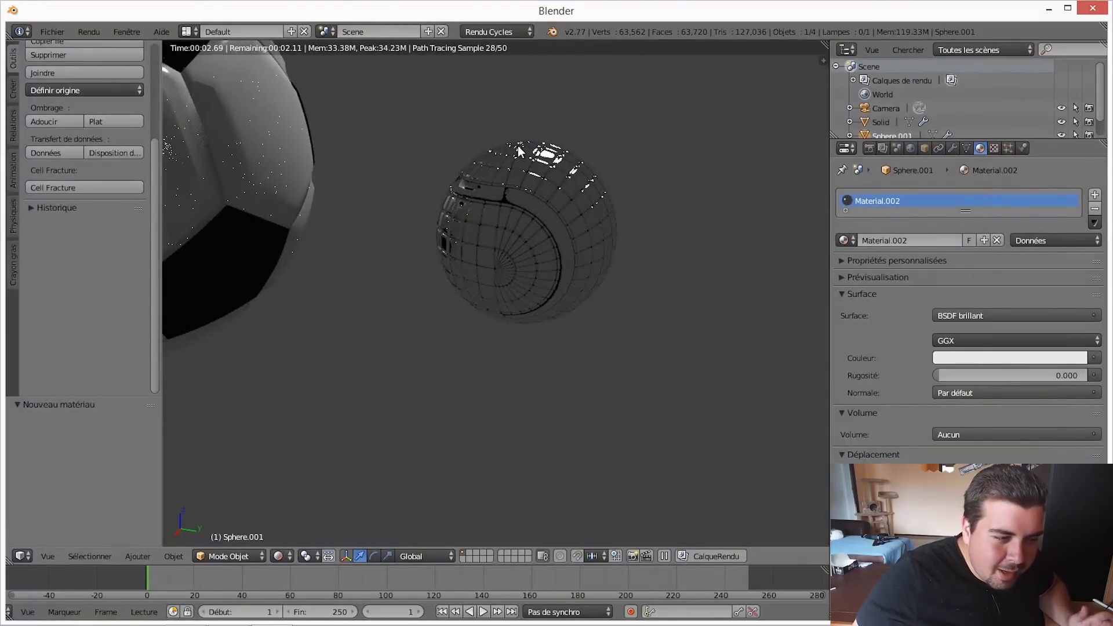
# Set the small ball's surface to a Mix Shader combining Anisotropic BSDF and Glossy BSDF, and inspect the render.
pyautogui.click(988, 315)
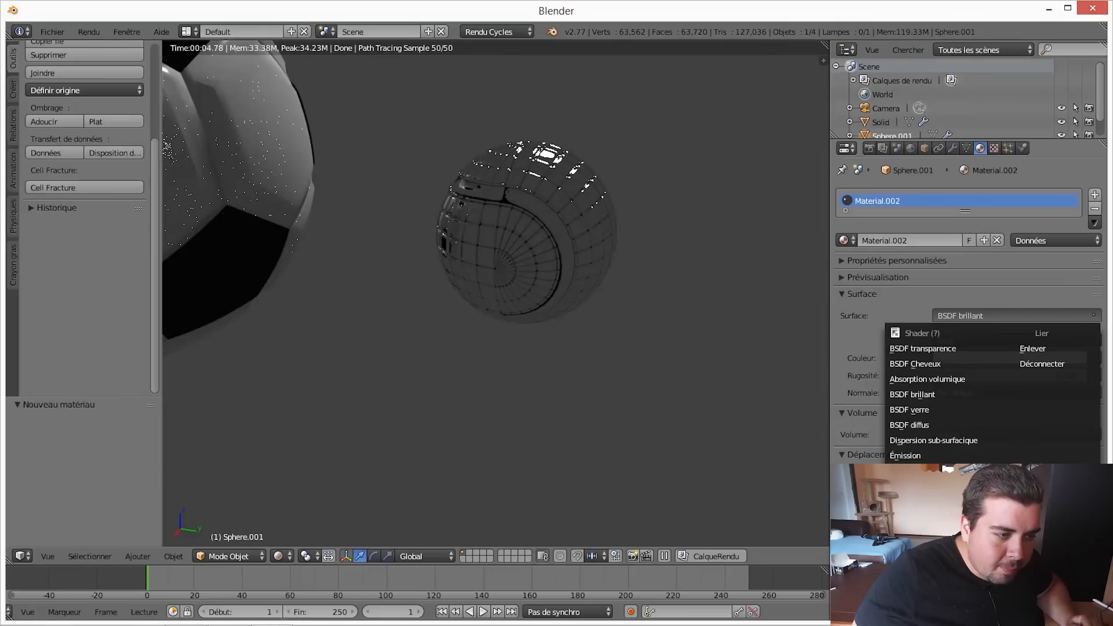
pyautogui.click(927, 501)
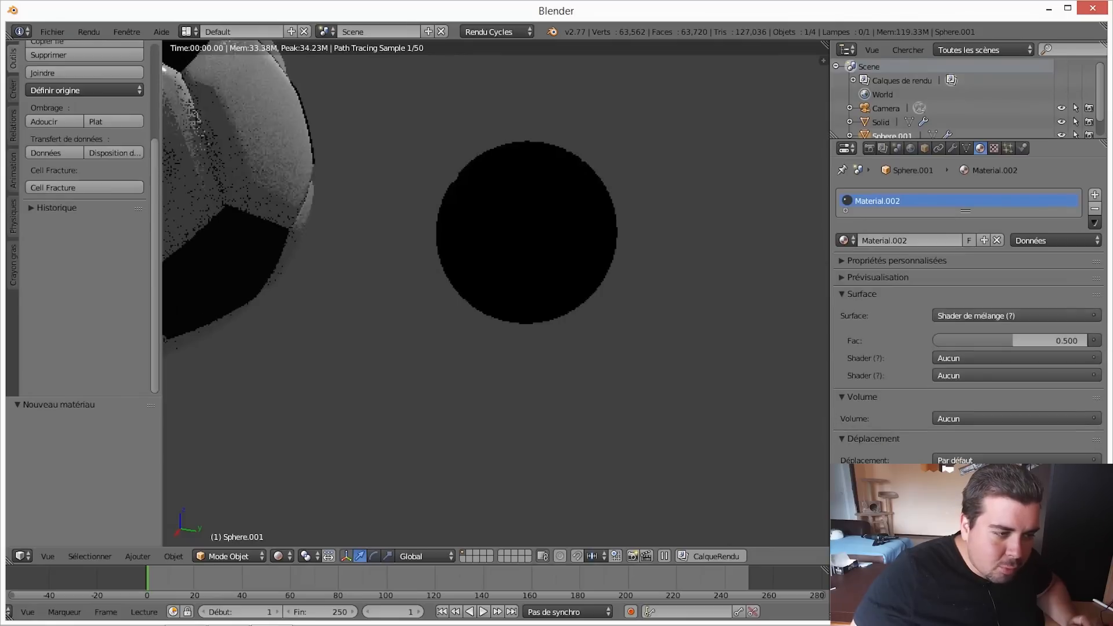
pyautogui.click(1005, 360)
pyautogui.click(995, 343)
pyautogui.click(1011, 497)
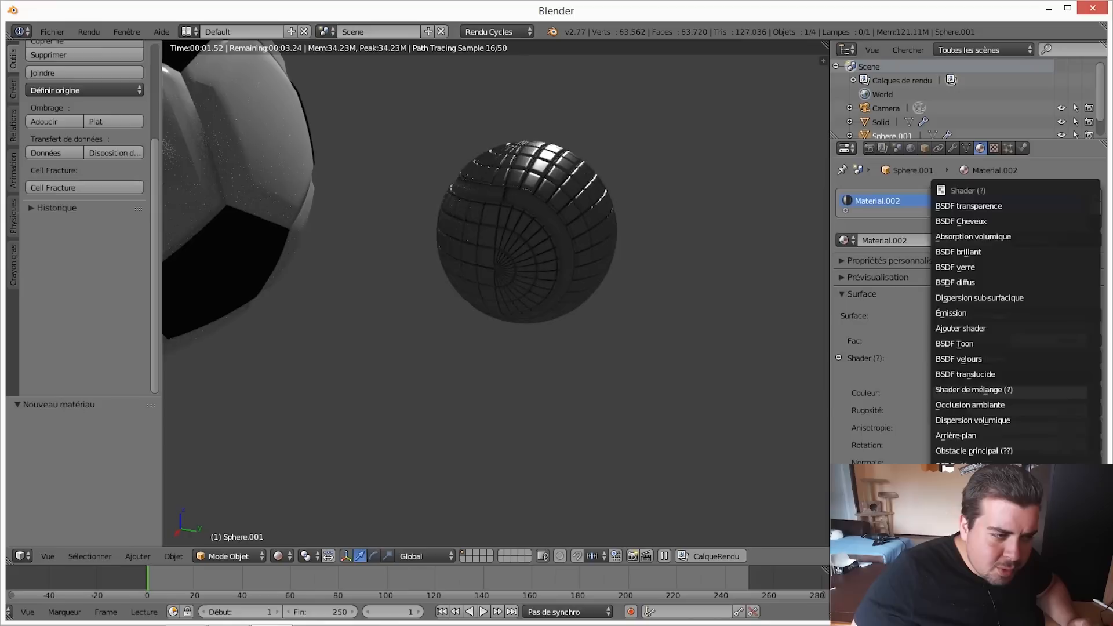
pyautogui.click(959, 255)
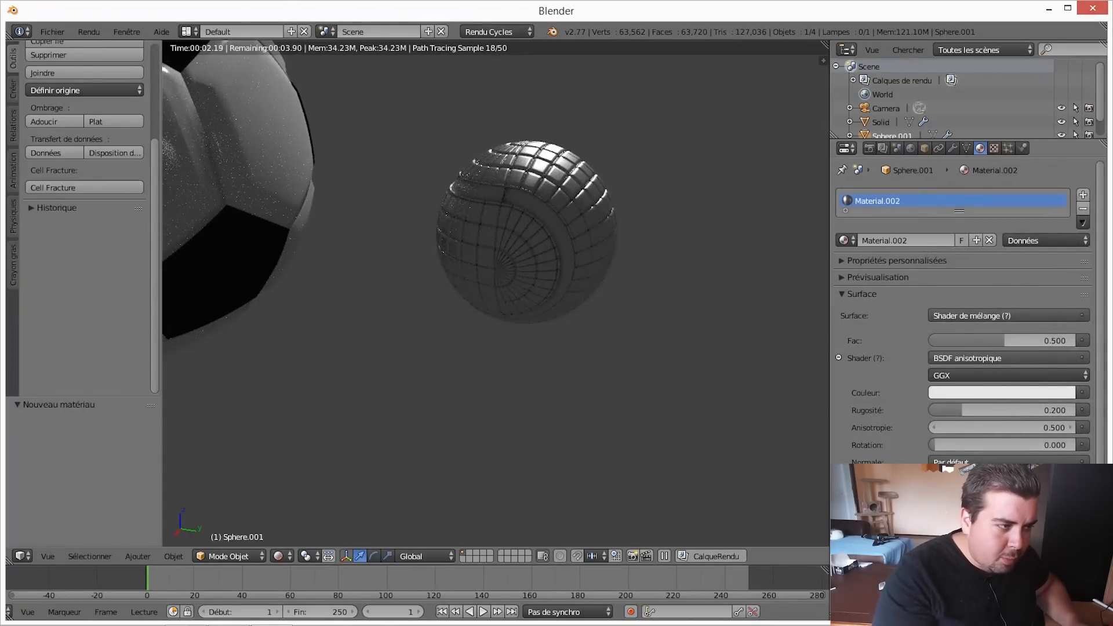
pyautogui.moveTo(707, 384); pyautogui.dragTo(668, 318, button='middle')
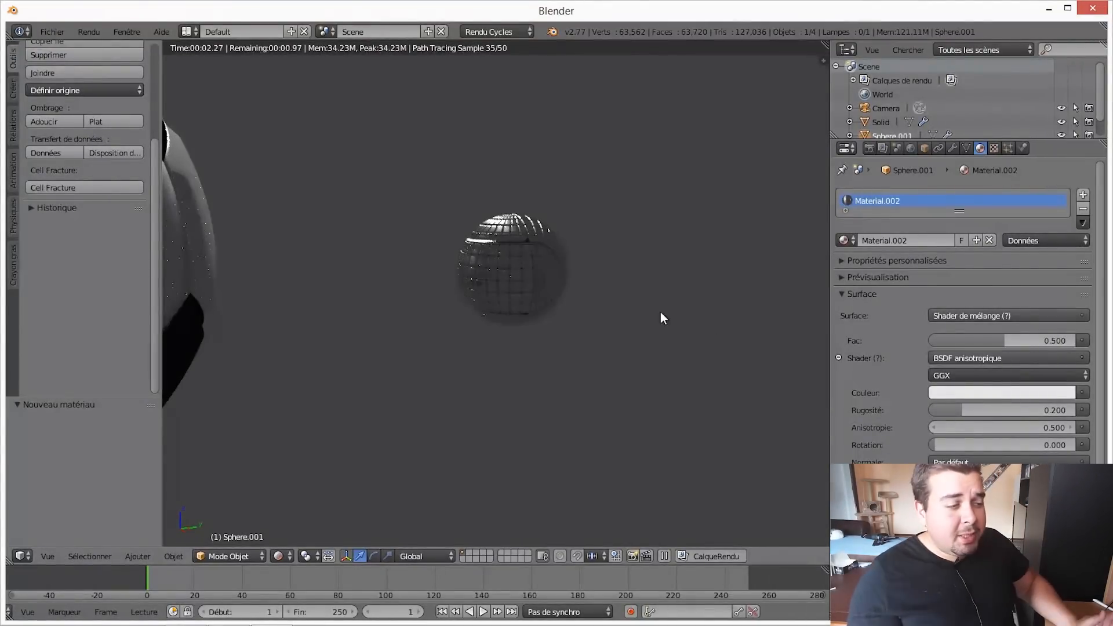
pyautogui.moveTo(571, 268); pyautogui.dragTo(572, 304, button='middle')
pyautogui.scroll(-4, 573, 313)
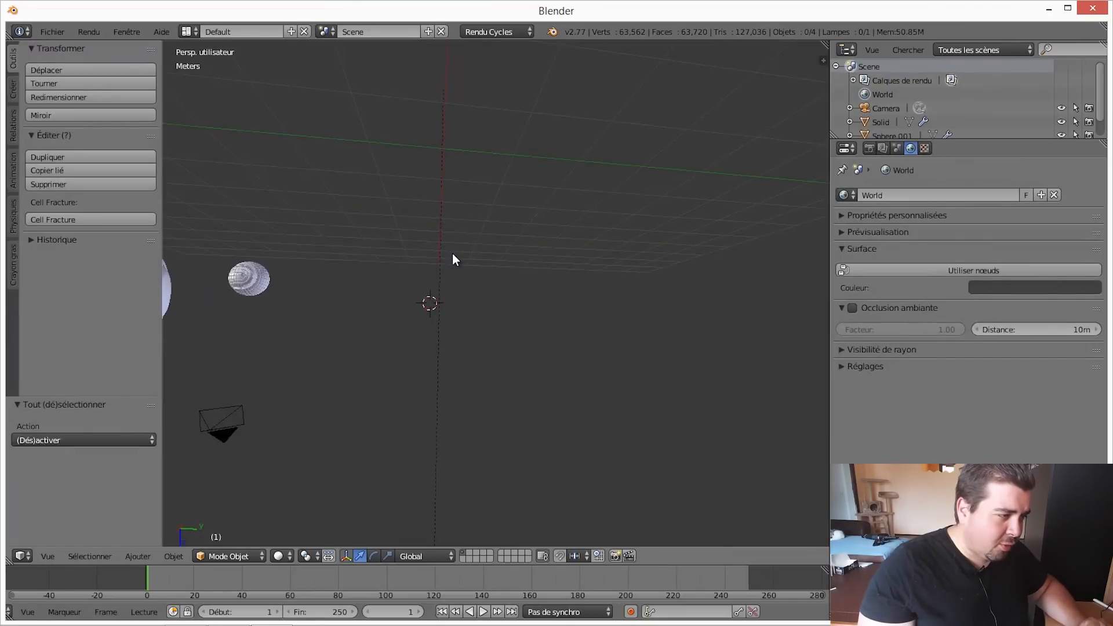
# Add a UV sphere to the scene and move it about 30.5 cm along negative Z.
pyautogui.hotkey('shift', 'a')
pyautogui.moveTo(453, 254)
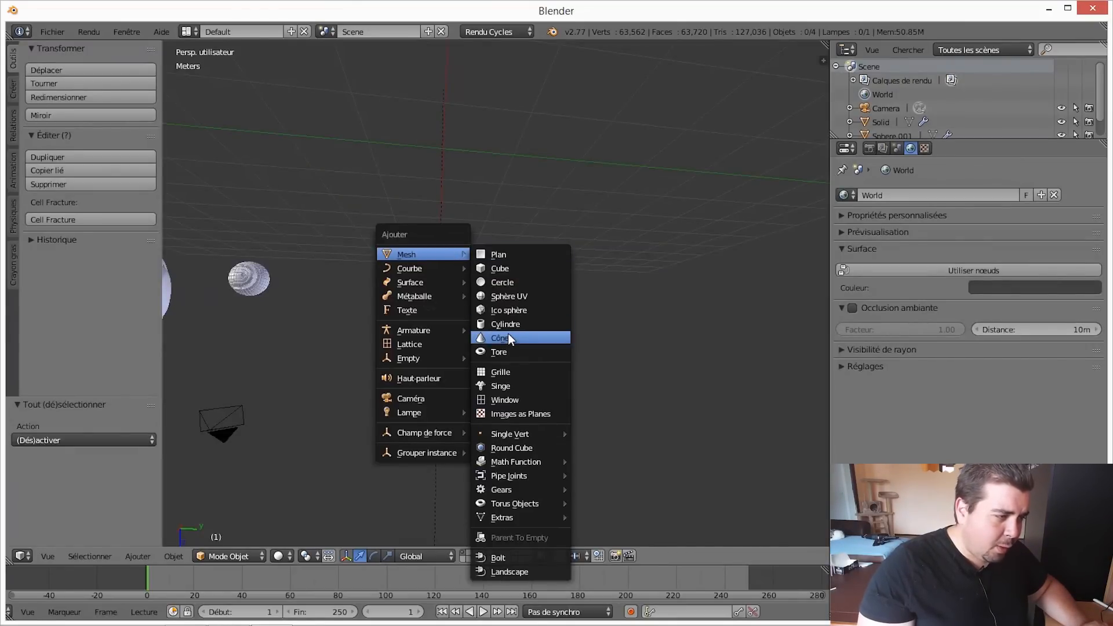
pyautogui.click(510, 296)
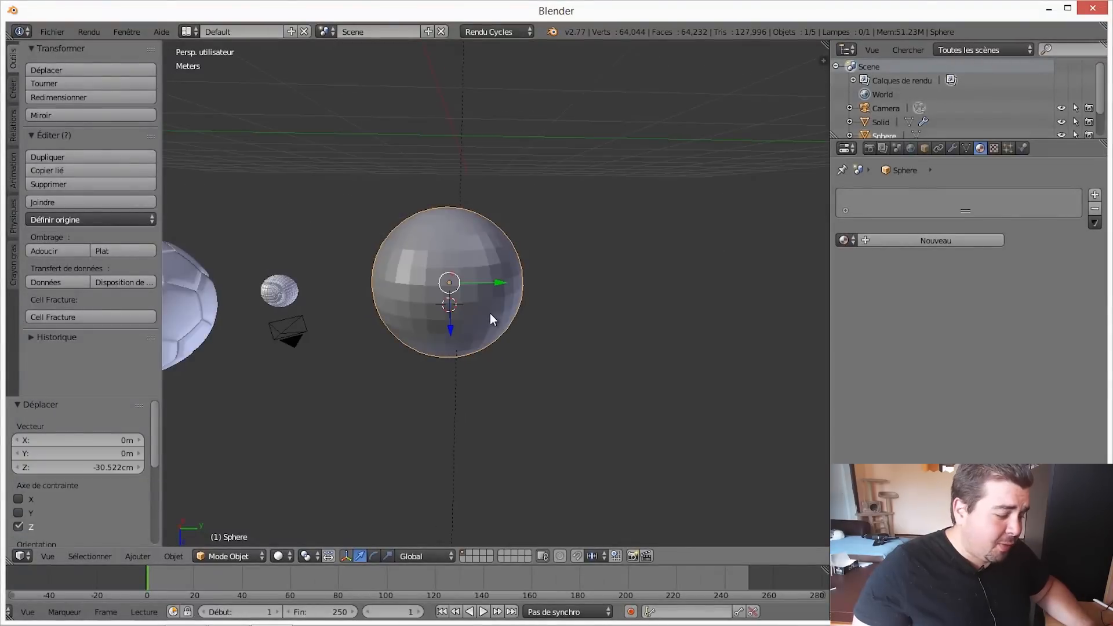
pyautogui.moveTo(489, 313); pyautogui.dragTo(499, 302, button='middle')
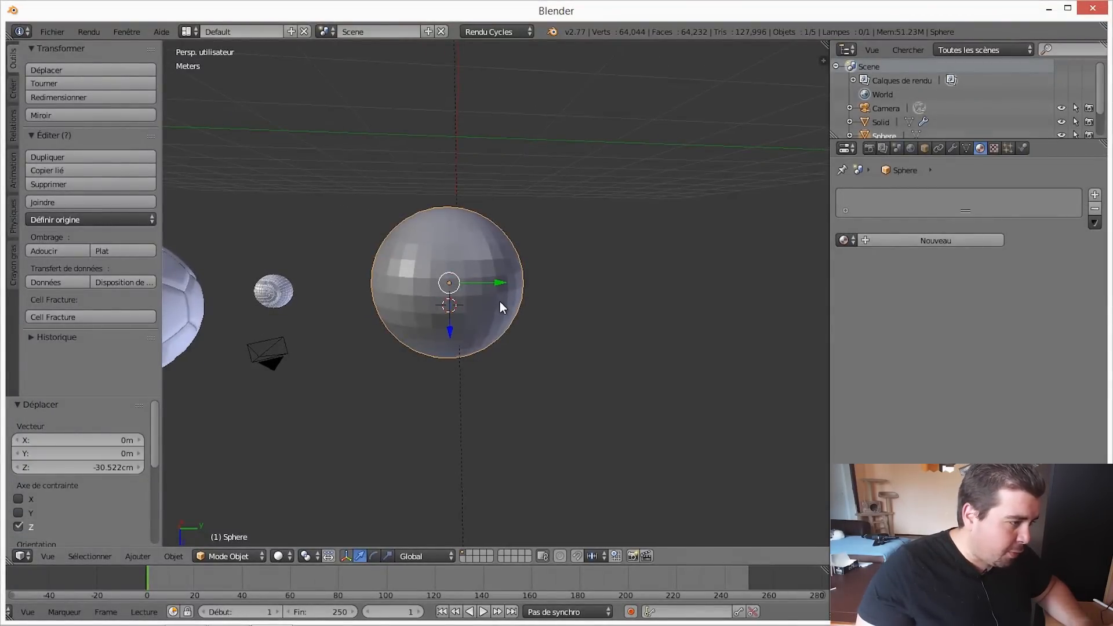
# Extrude all faces of the new sphere individually in edit mode, leaving the offset at zero.
pyautogui.press('Tab')
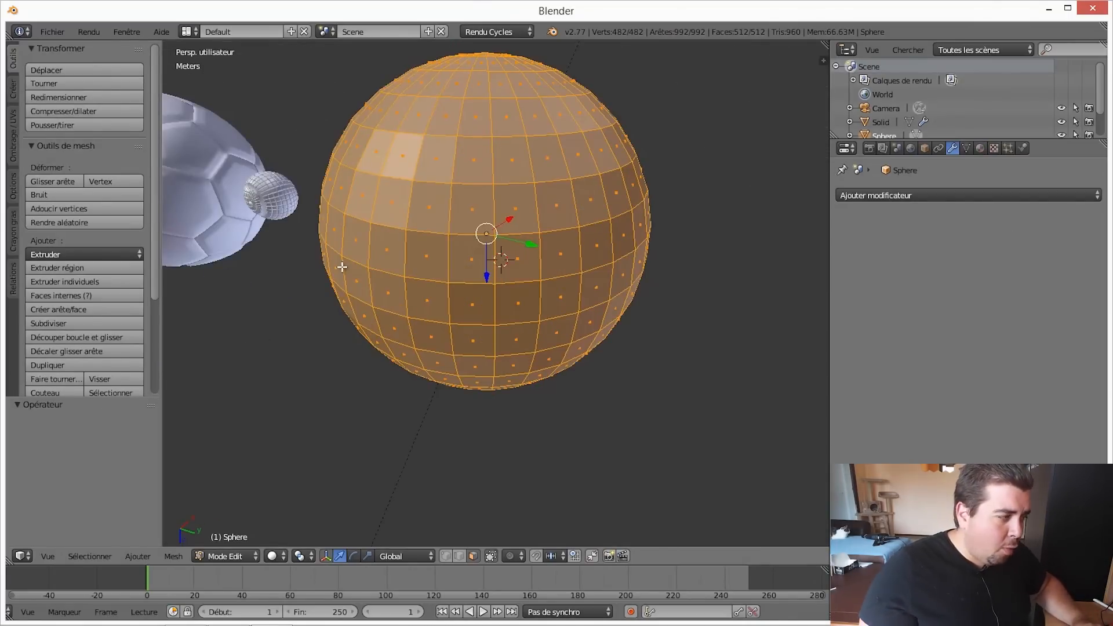
pyautogui.click(95, 284)
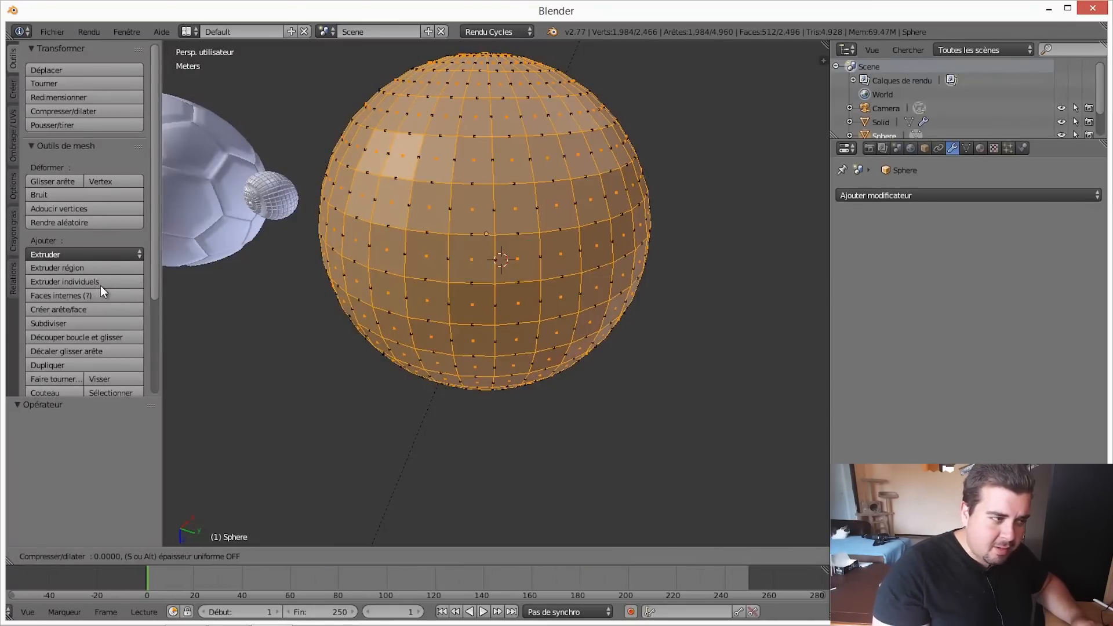
pyautogui.press('Escape')
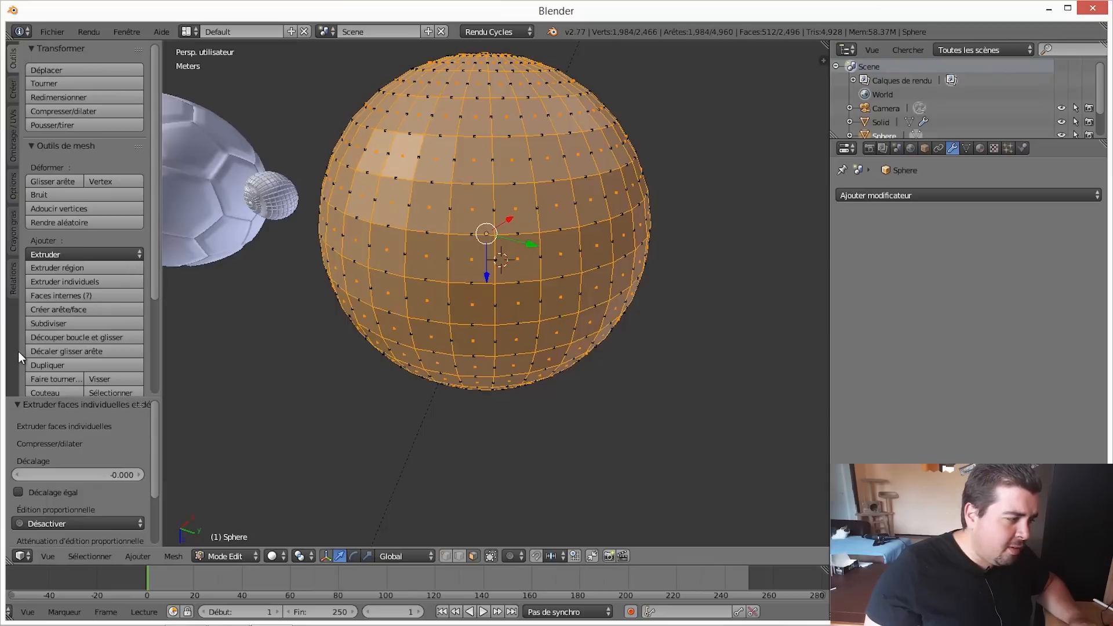
# Subdivide the new sphere's extruded faces with 8 cuts.
pyautogui.click(48, 324)
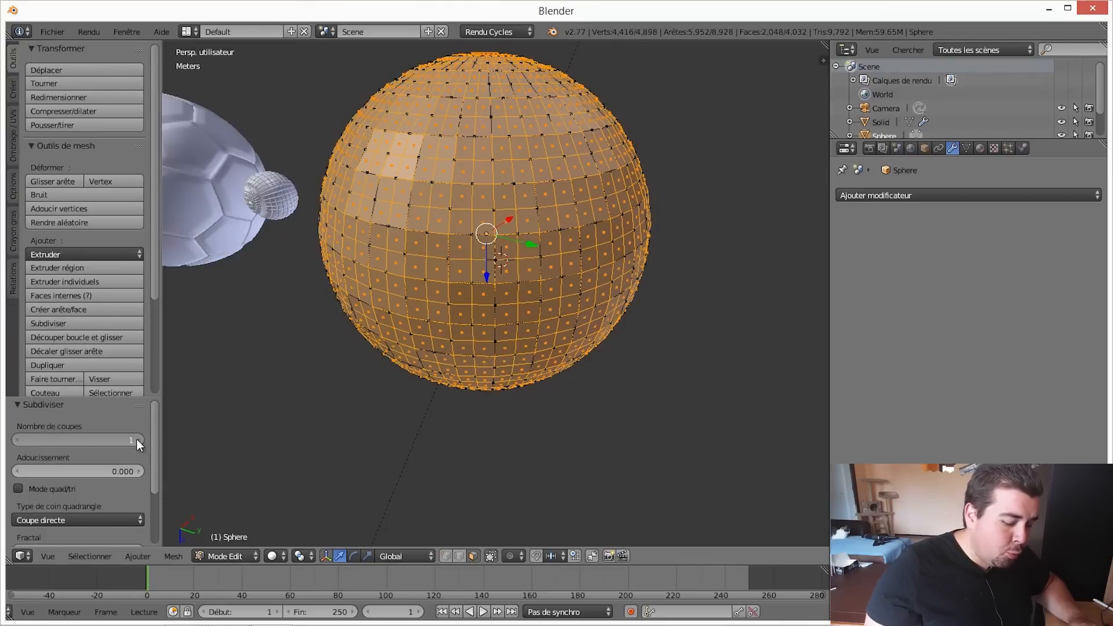
pyautogui.moveTo(136, 439); pyautogui.dragTo(8, 437)
pyautogui.click(16, 438)
pyautogui.click(18, 438)
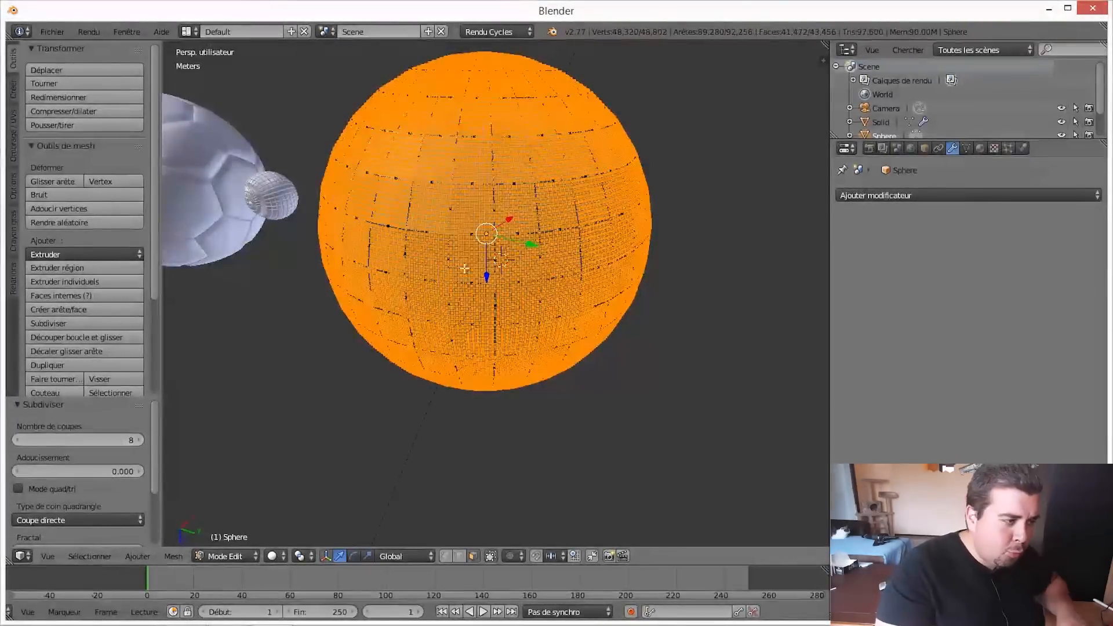
# Shrink the face selection four times and grow it once, keeping only a central block of faces in each square cell.
pyautogui.press('ctrl+KP_Subtract')
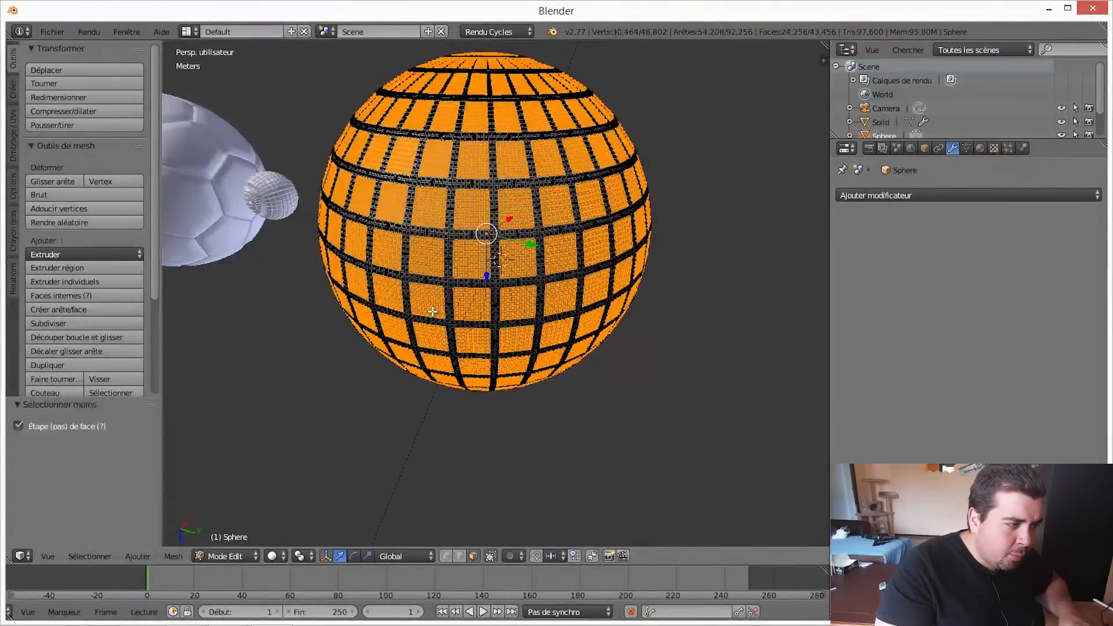
pyautogui.press('ctrl+KP_Subtract')
pyautogui.press('ctrl+KP_Subtract')
pyautogui.press('ctrl+KP_Subtract')
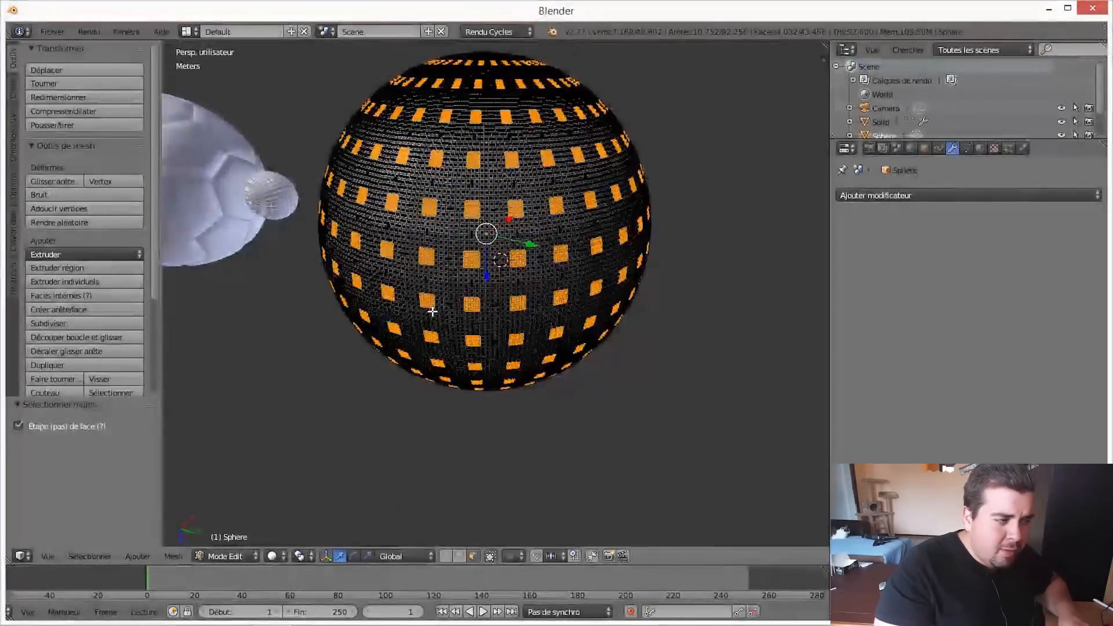
pyautogui.press('ctrl+KP_Add')
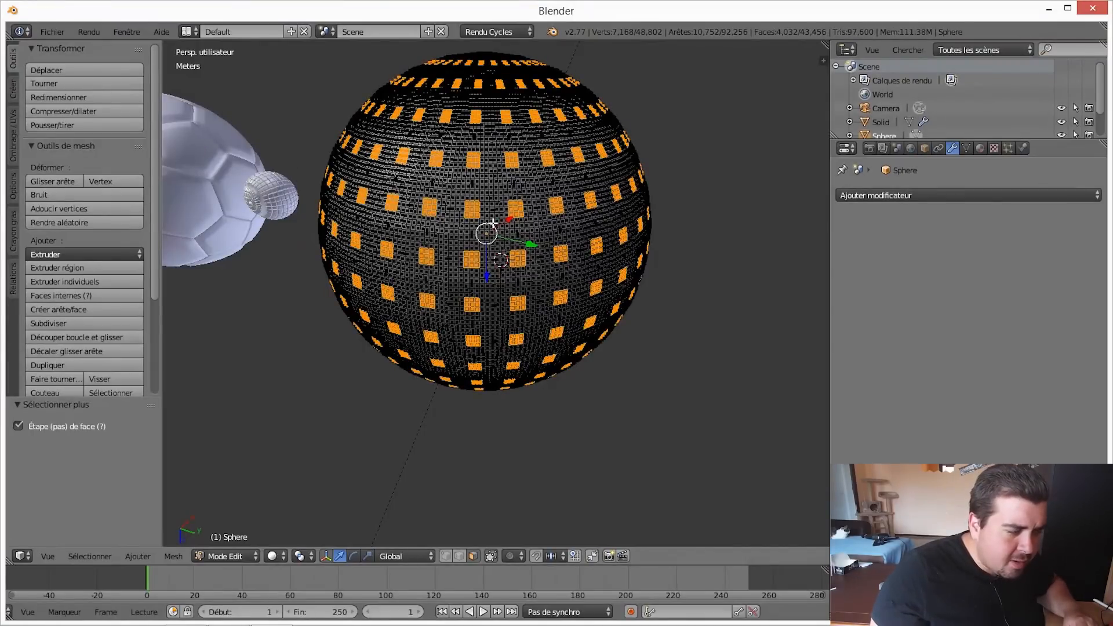
pyautogui.scroll(2, 492, 223)
pyautogui.scroll(-2, 492, 223)
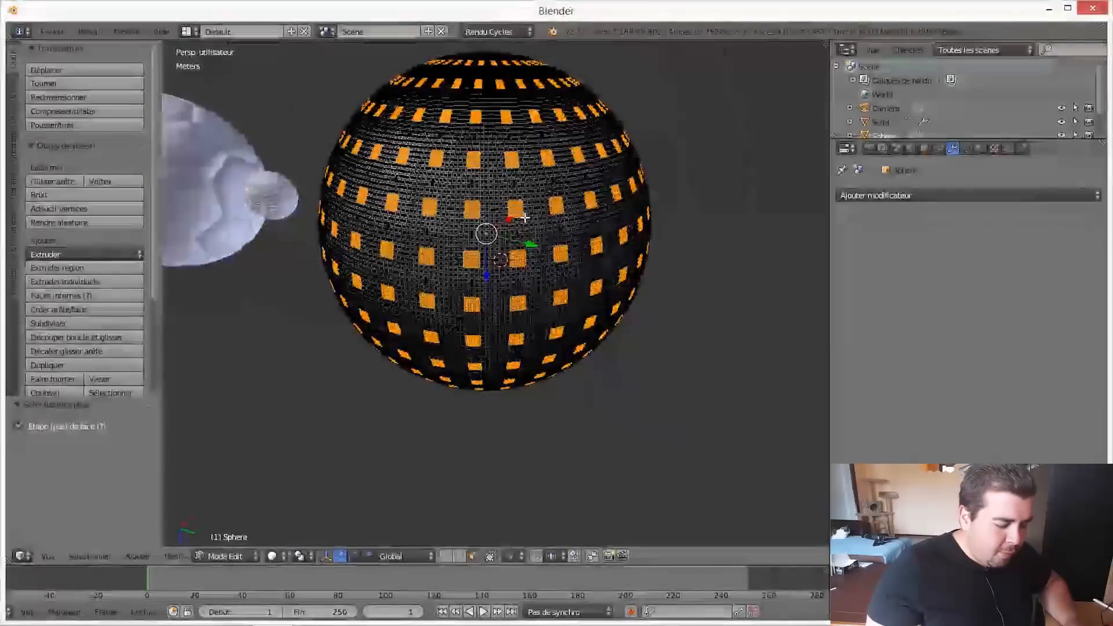
# Scale the selected face blocks to 0.9 toward the sphere's centre to sink them into dimples.
pyautogui.press('s')
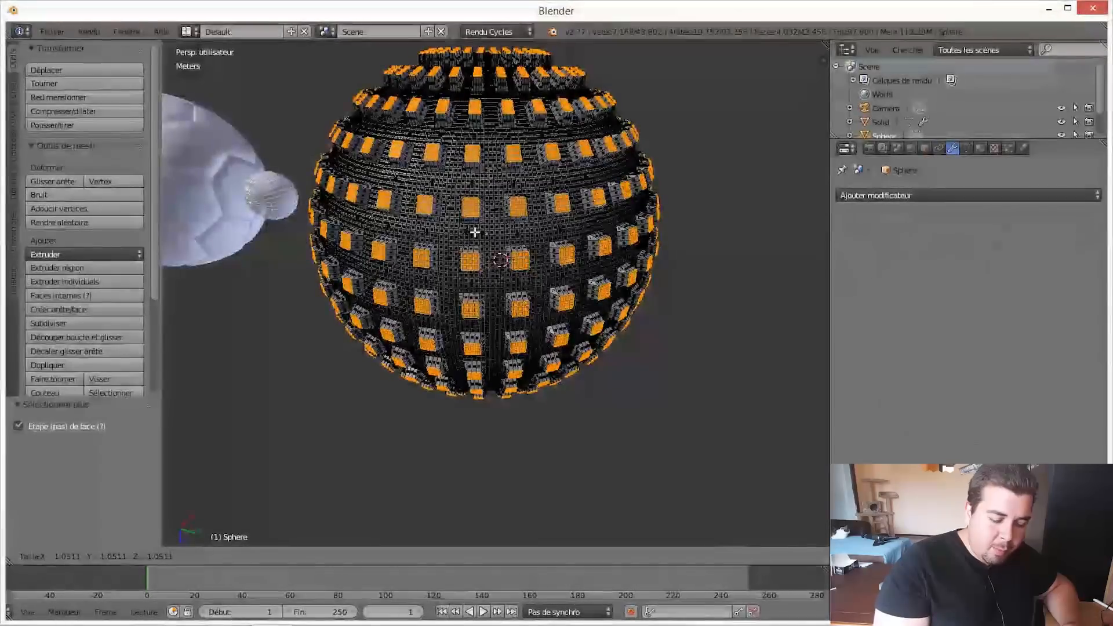
pyautogui.write('0.9')
pyautogui.press('Return')
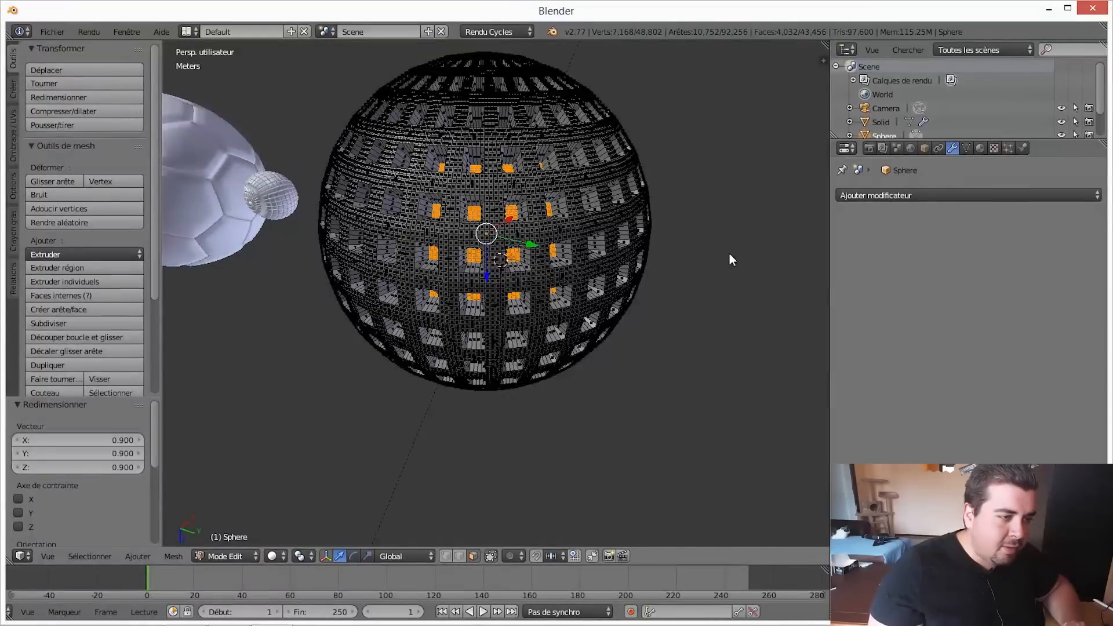
# Add a Cast modifier of type Sphere to the dimpled sphere in object mode and set its factor to 0.9.
pyautogui.press('Tab')
pyautogui.click(919, 196)
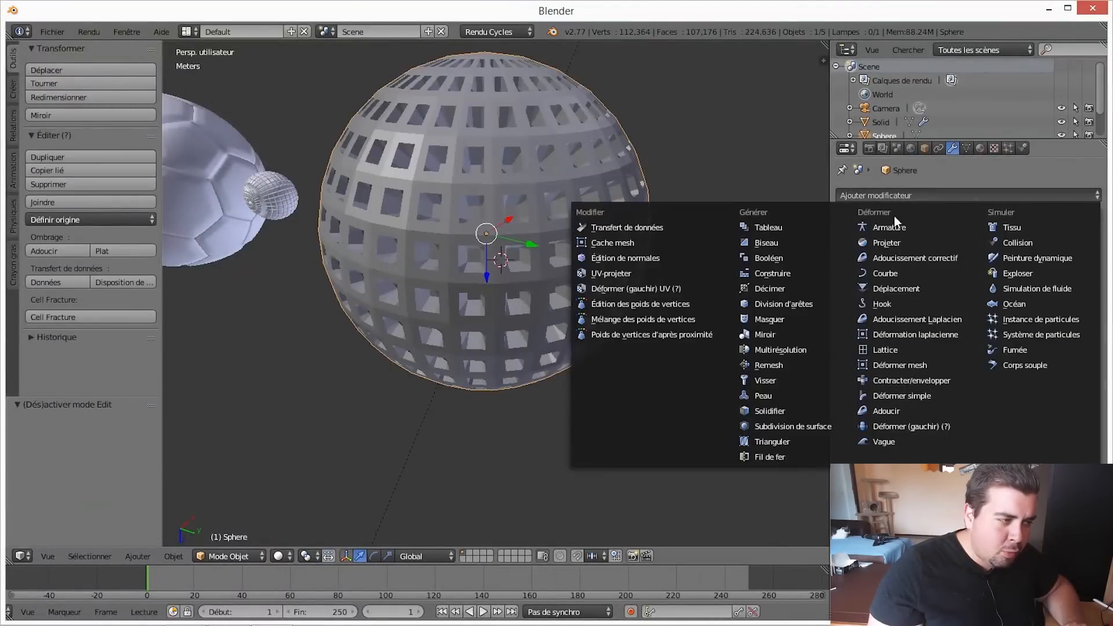
pyautogui.click(888, 246)
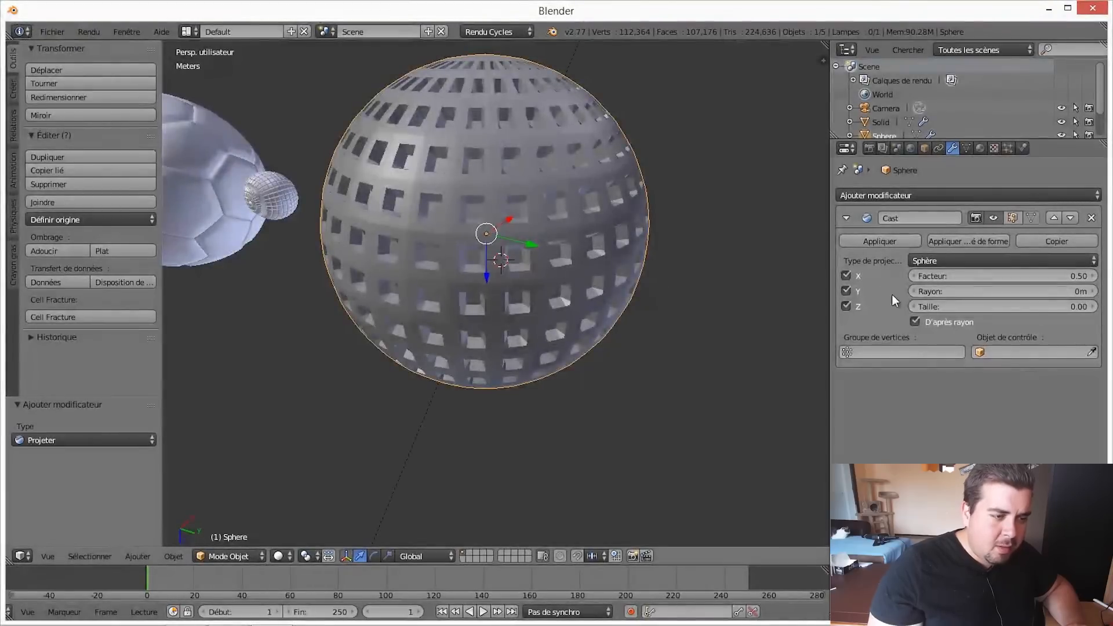
pyautogui.click(1036, 280)
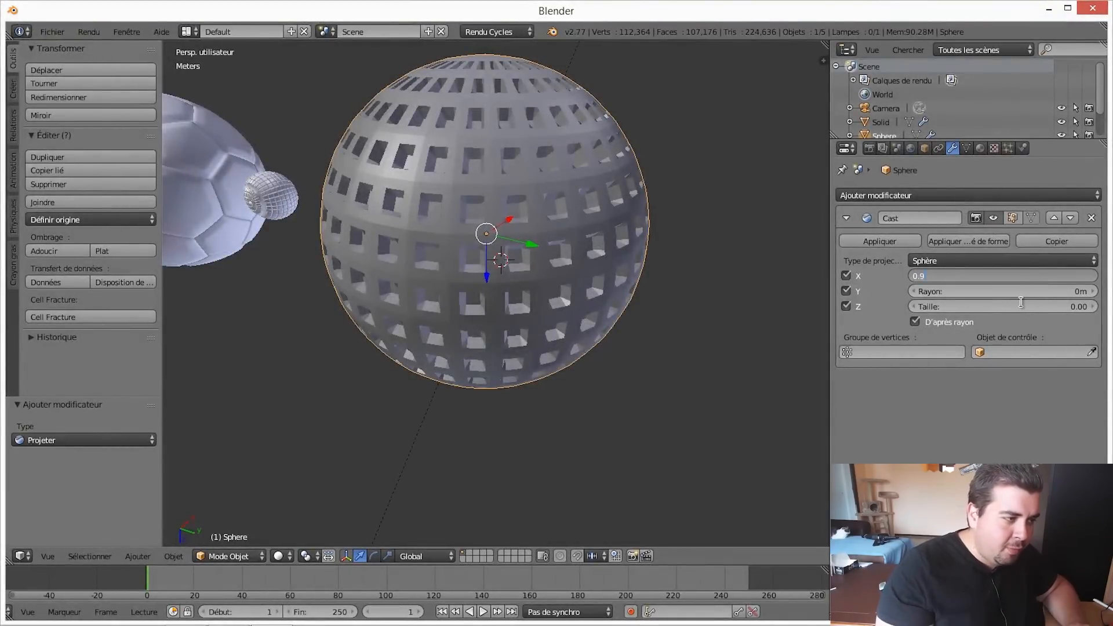
pyautogui.write('0.9')
pyautogui.press('Return')
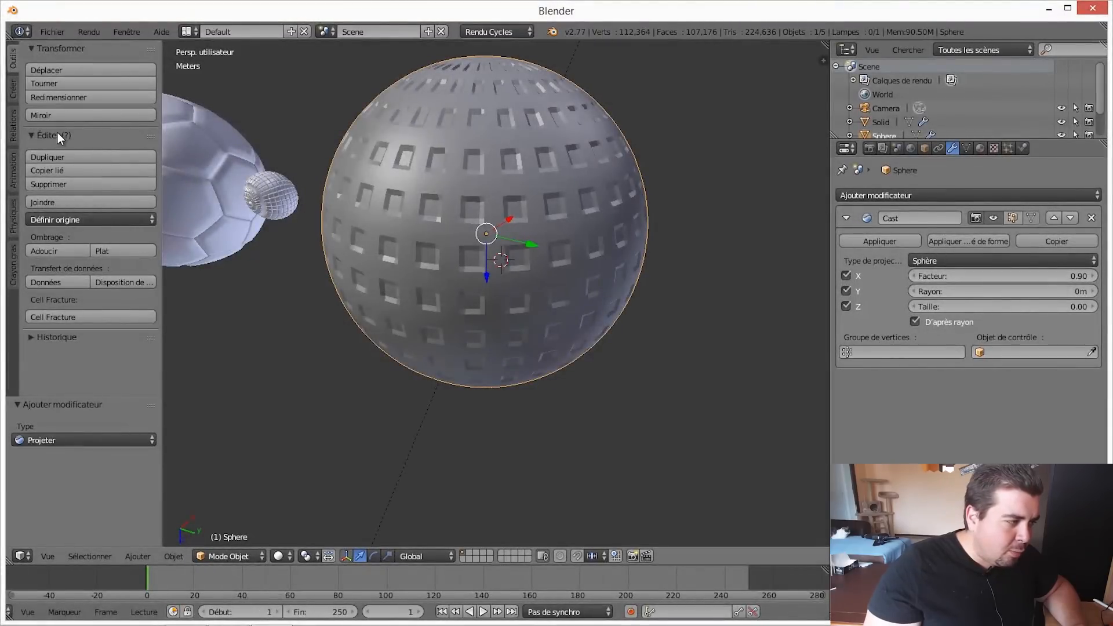
# Apply smooth shading to the dimpled sphere and inspect its surface.
pyautogui.click(47, 245)
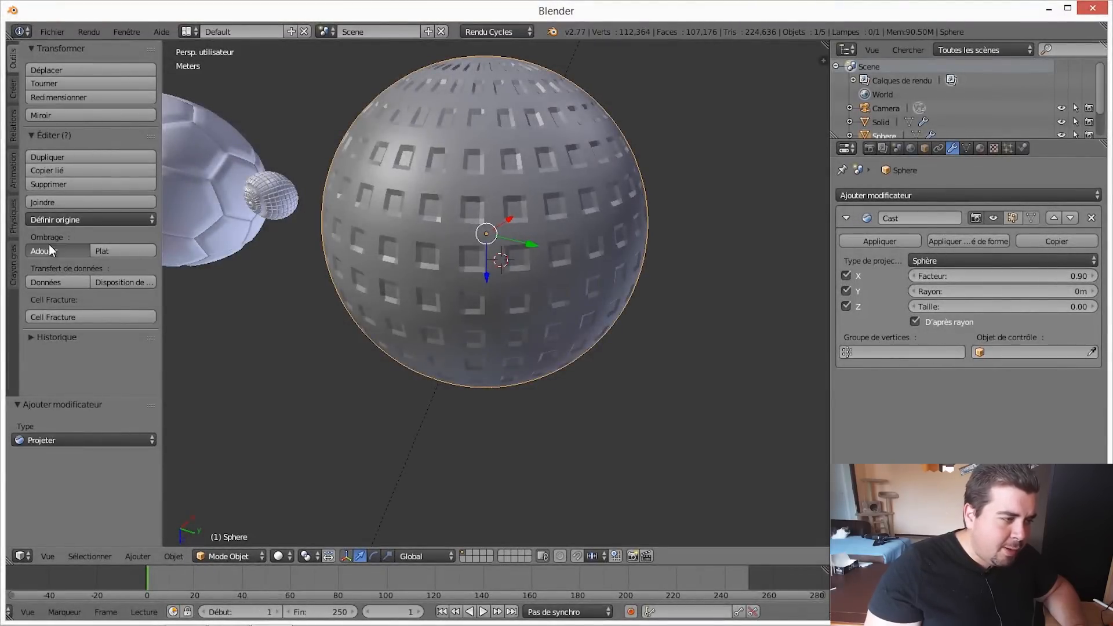
pyautogui.moveTo(513, 240); pyautogui.dragTo(648, 259, button='middle')
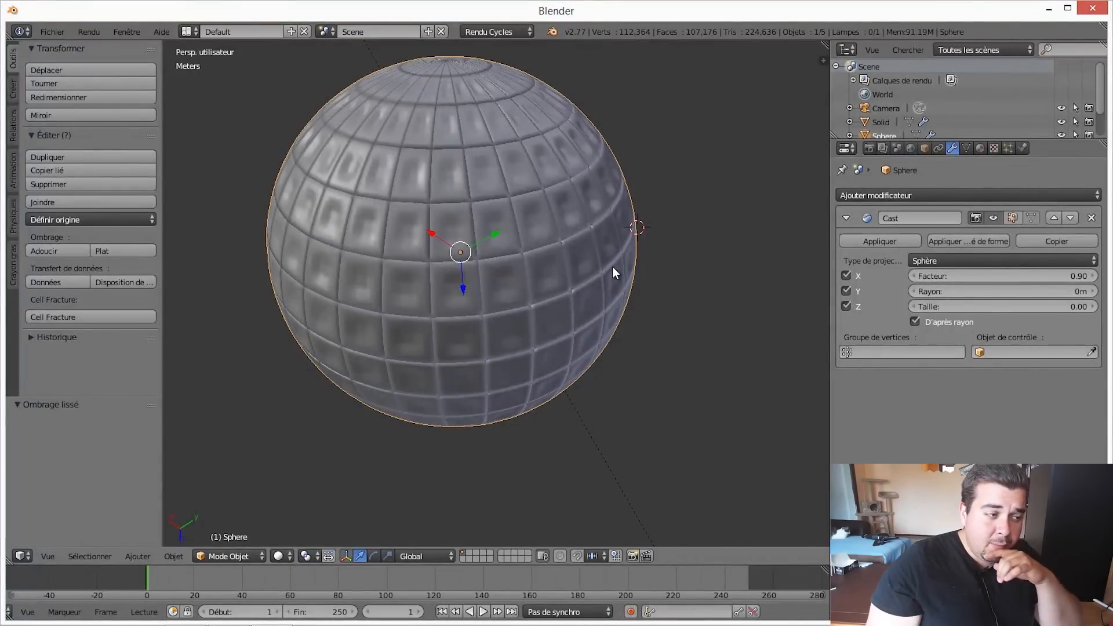
pyautogui.moveTo(516, 222)
pyautogui.mouseDown(button='middle')
pyautogui.moveTo(469, 235)
pyautogui.moveTo(556, 151)
pyautogui.moveTo(529, 200)
pyautogui.mouseUp(button='middle')
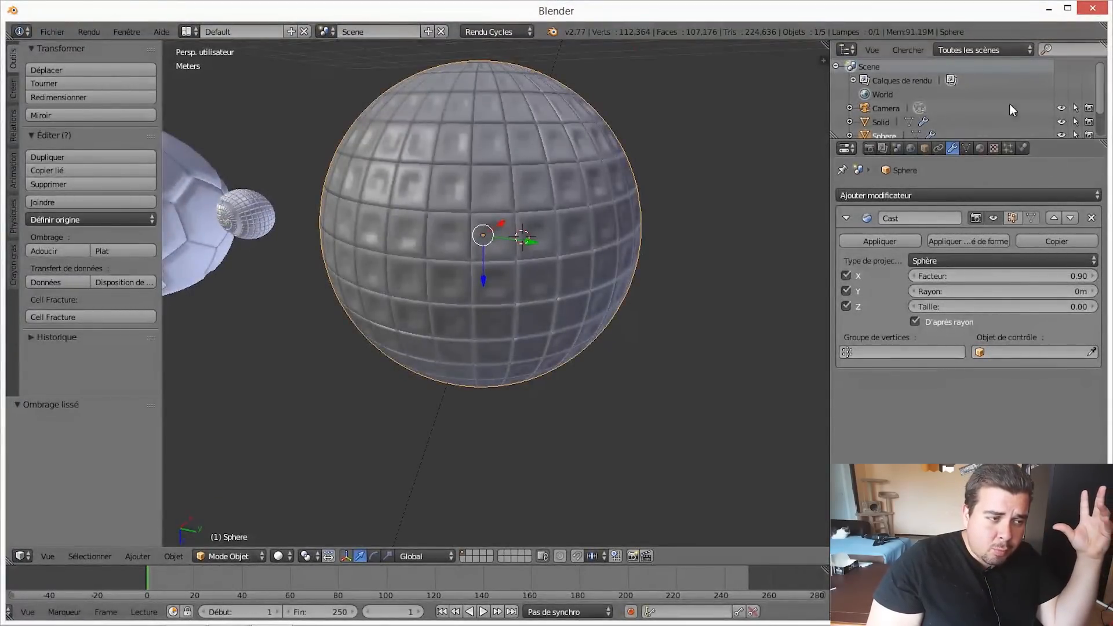
# Give the dimpled sphere a new Mix Shader material combining Diffuse BSDF and Glossy BSDF with a mix factor of 0.2.
pyautogui.click(980, 149)
pyautogui.click(939, 239)
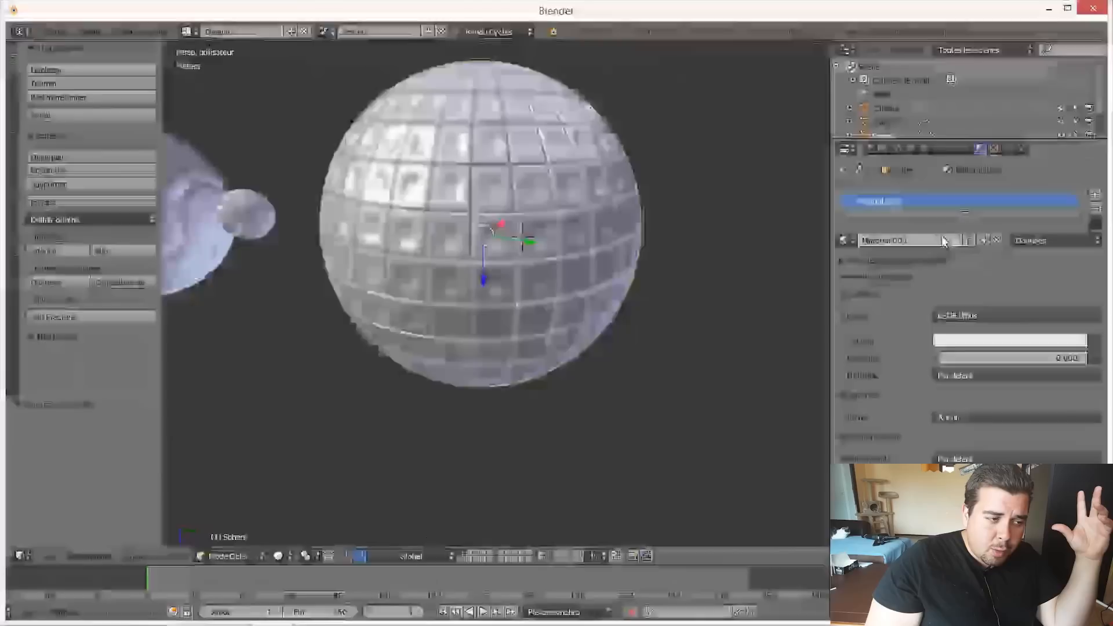
pyautogui.click(970, 315)
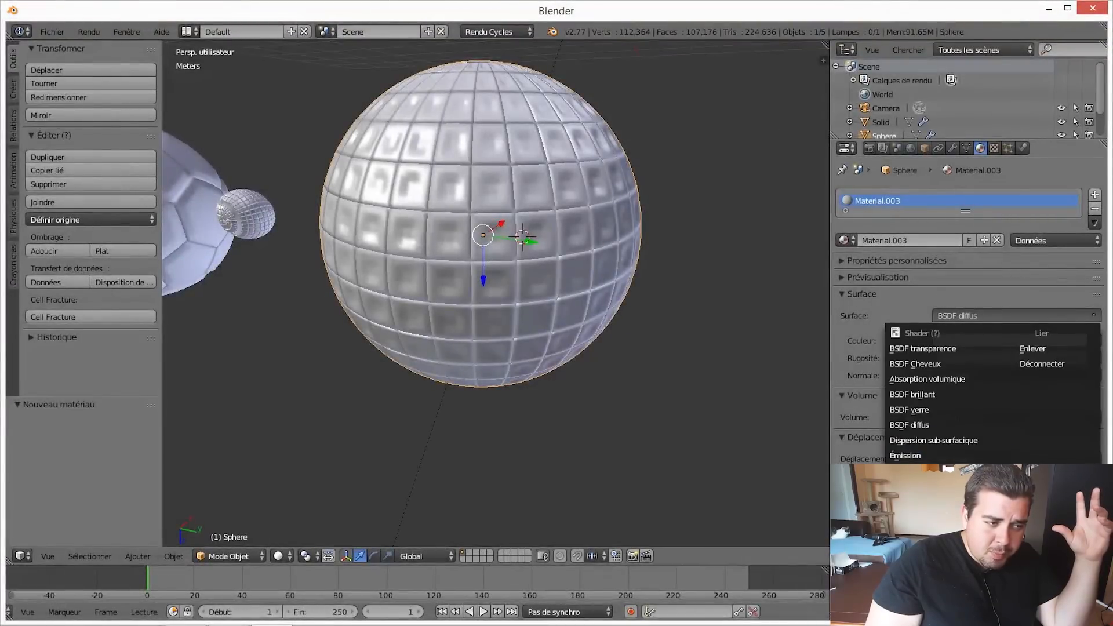
pyautogui.click(980, 530)
pyautogui.click(989, 359)
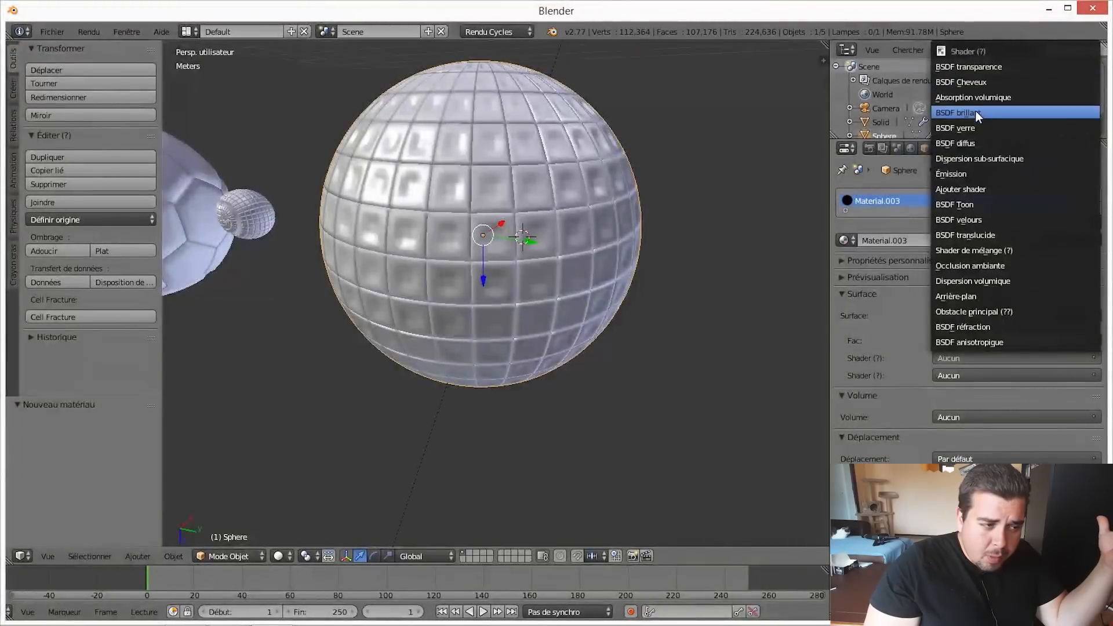
pyautogui.click(979, 128)
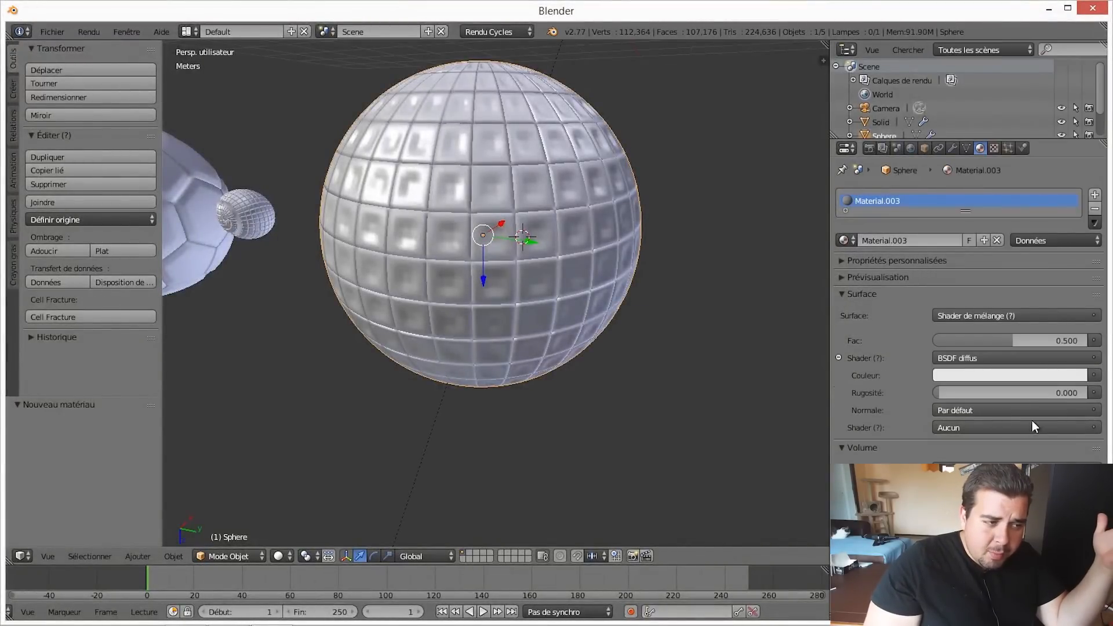
pyautogui.click(1015, 426)
pyautogui.click(974, 182)
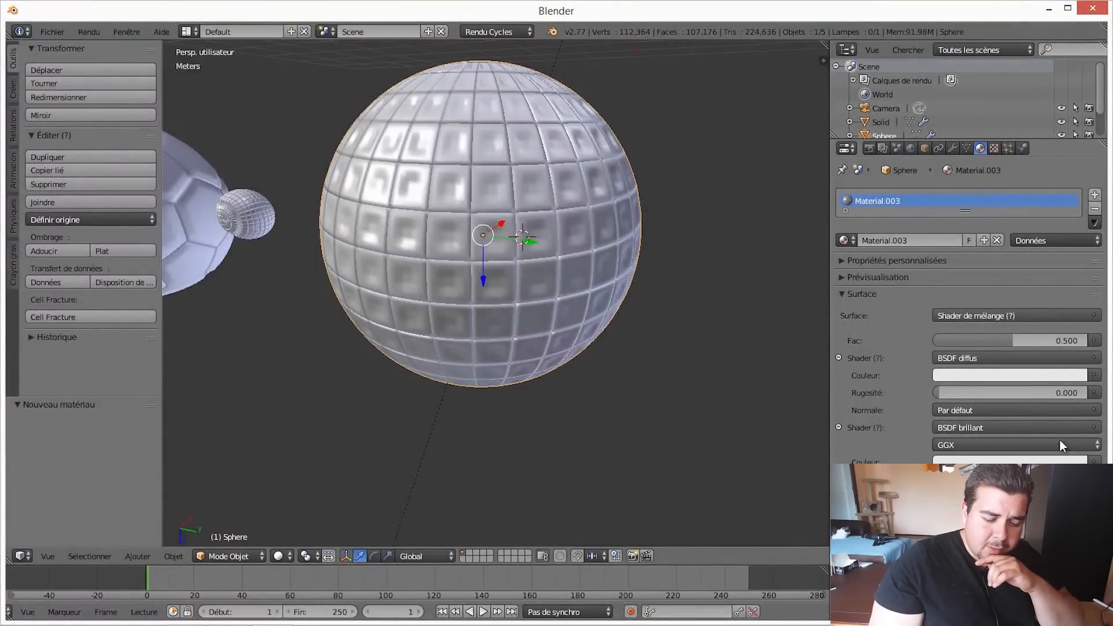
pyautogui.moveTo(1035, 335); pyautogui.dragTo(1034, 333)
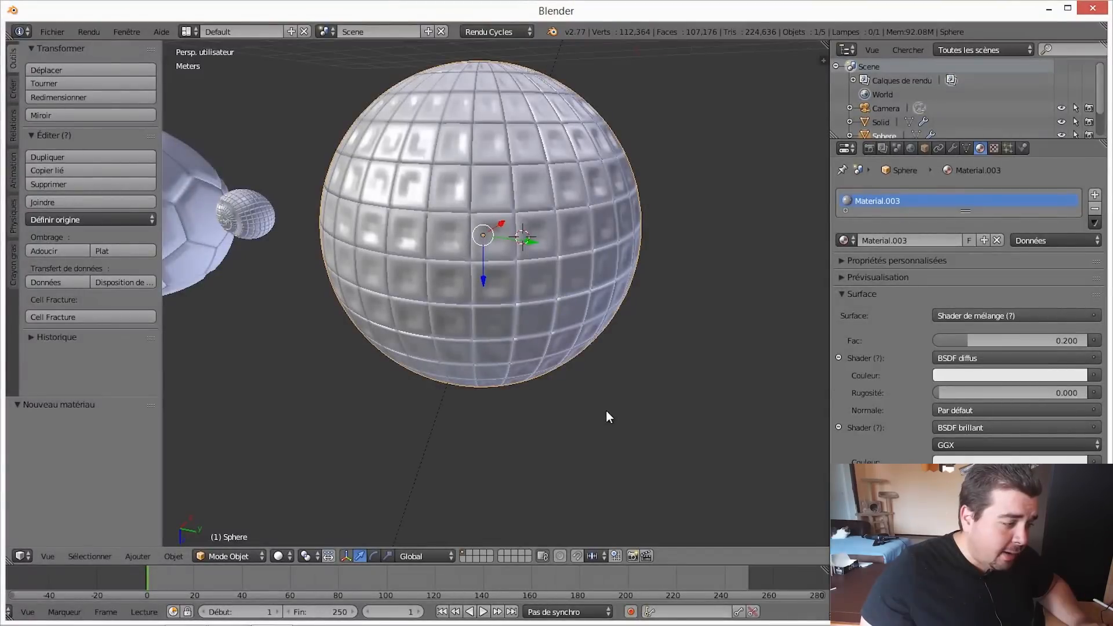
# Preview the scene in rendered shading and examine the dimpled ball's material beside the soccer ball and the small banded ball.
pyautogui.click(305, 555)
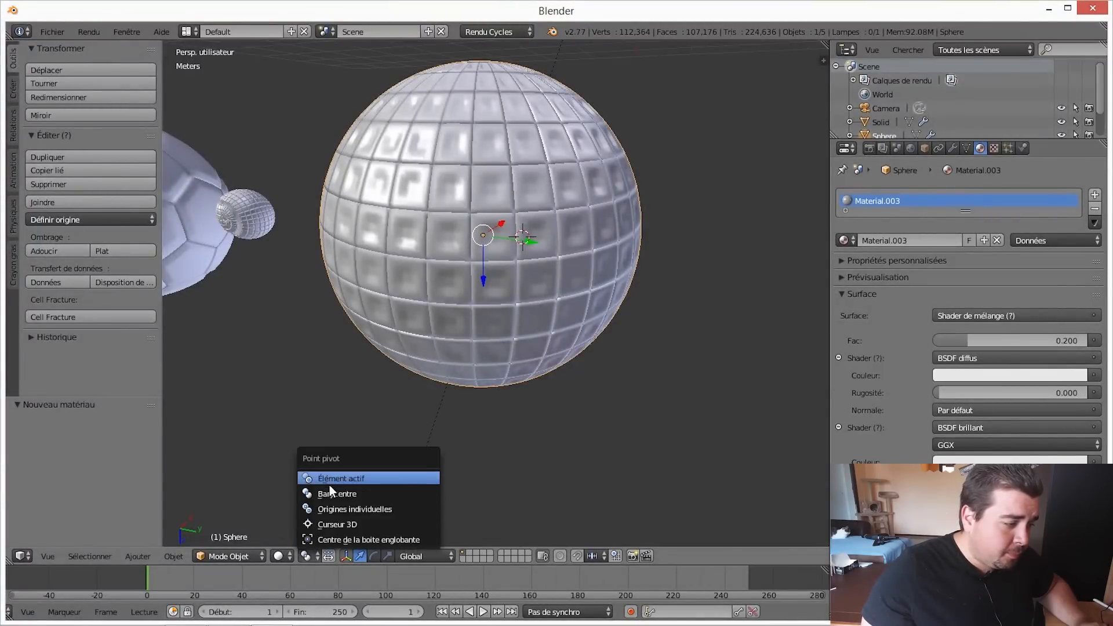
pyautogui.click(279, 557)
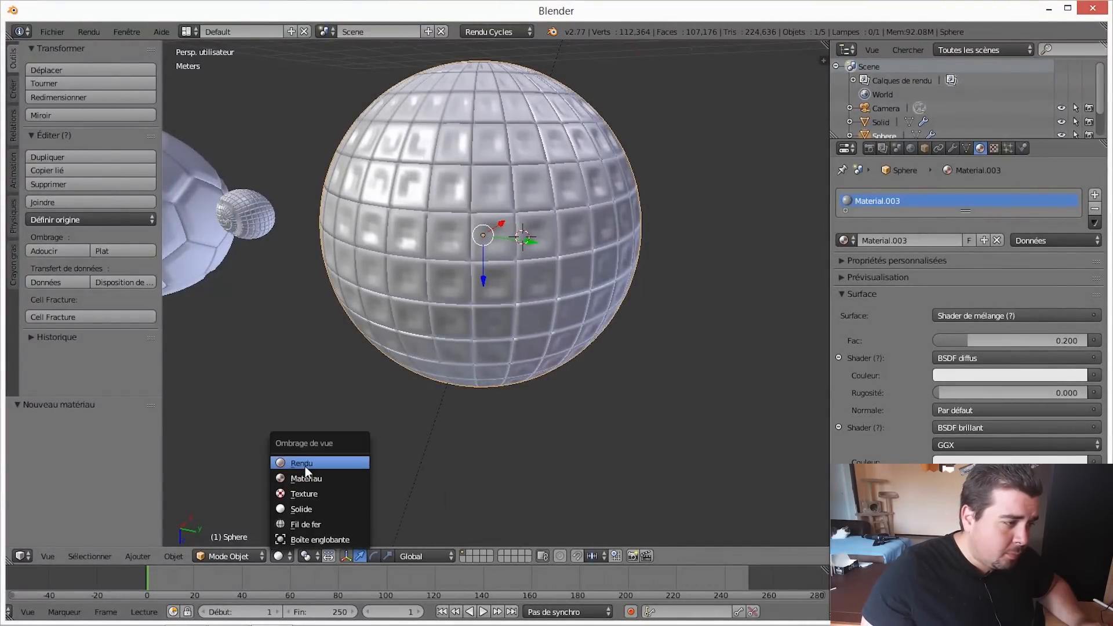
pyautogui.click(305, 466)
pyautogui.scroll(-4, 461, 419)
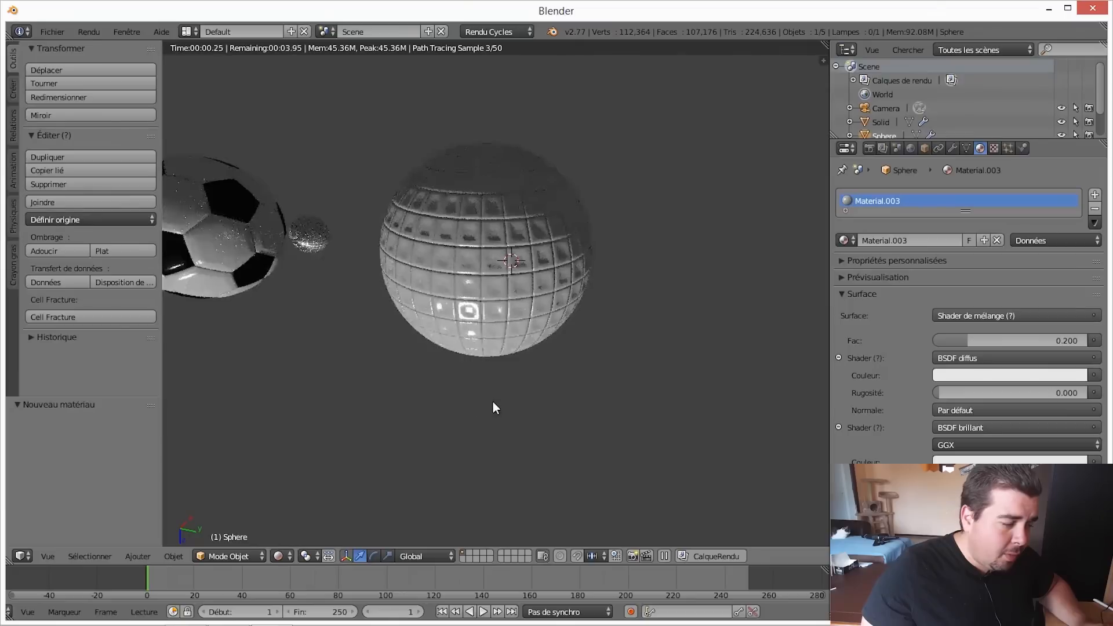
pyautogui.moveTo(482, 392); pyautogui.dragTo(507, 353, button='middle')
pyautogui.scroll(5, 534, 357)
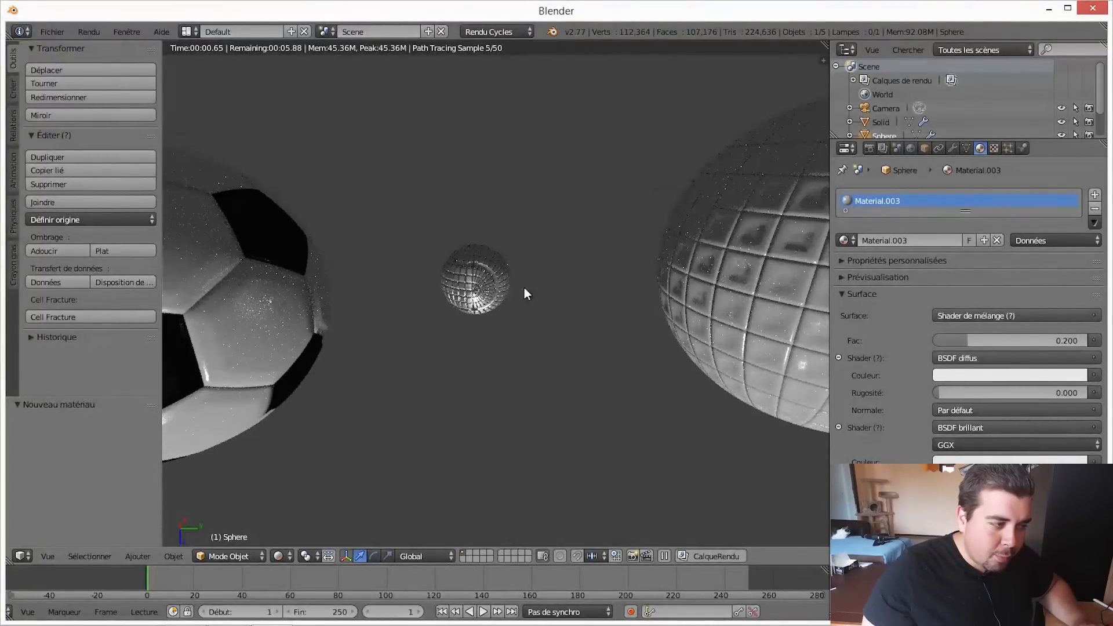
pyautogui.scroll(-1, 554, 414)
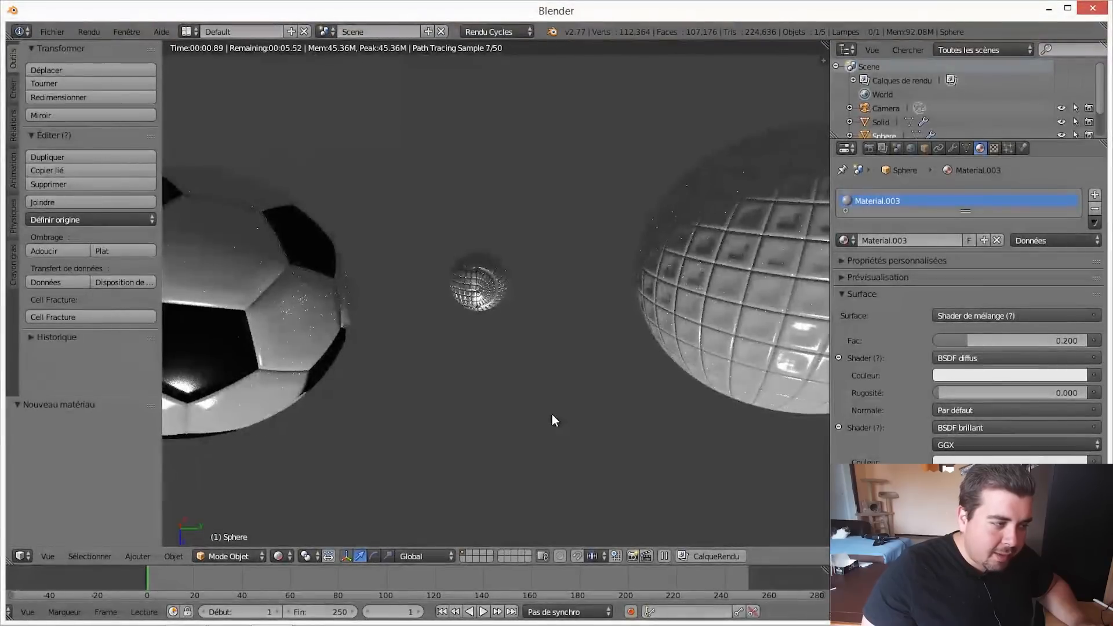
pyautogui.scroll(3, 539, 382)
pyautogui.scroll(-1, 565, 376)
pyautogui.scroll(-6, 580, 377)
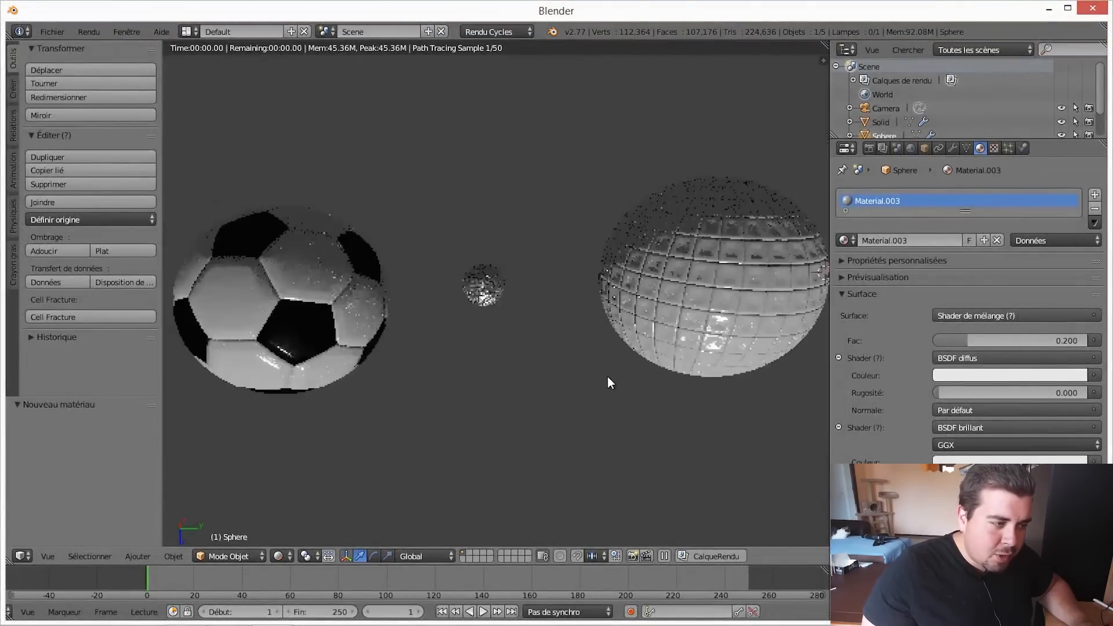
pyautogui.keyDown('shift'); pyautogui.moveTo(700, 339); pyautogui.dragTo(596, 313, button='middle'); pyautogui.keyUp('shift')
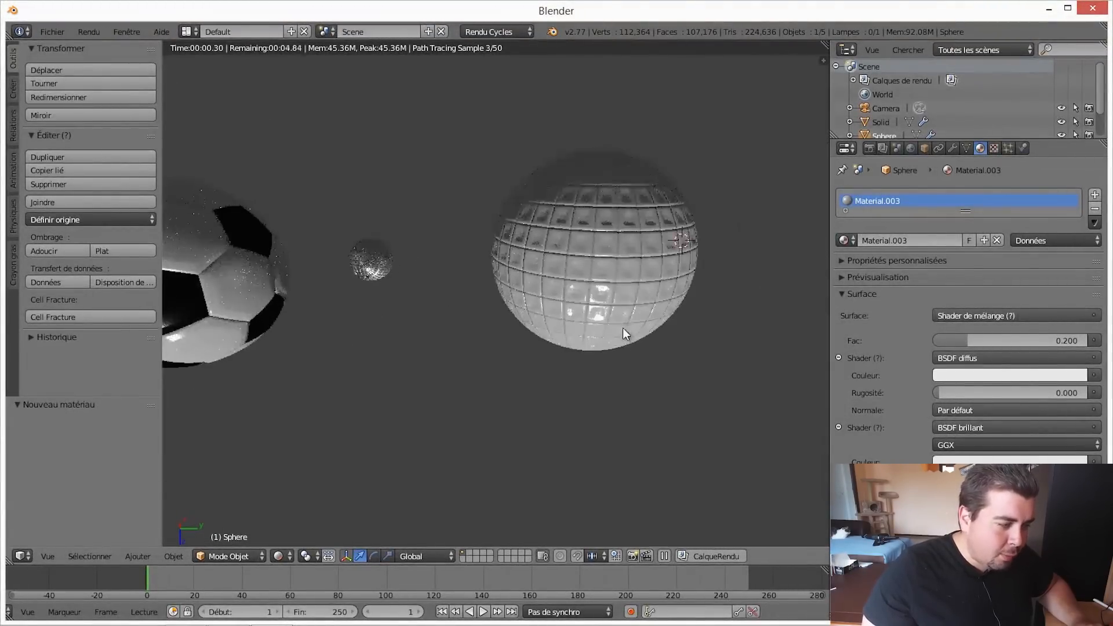
pyautogui.scroll(-1, 622, 328)
# Return to solid shading and scale the dimpled ball down until it is smaller than the small banded ball.
pyautogui.click(285, 553)
pyautogui.click(307, 507)
pyautogui.press('s')
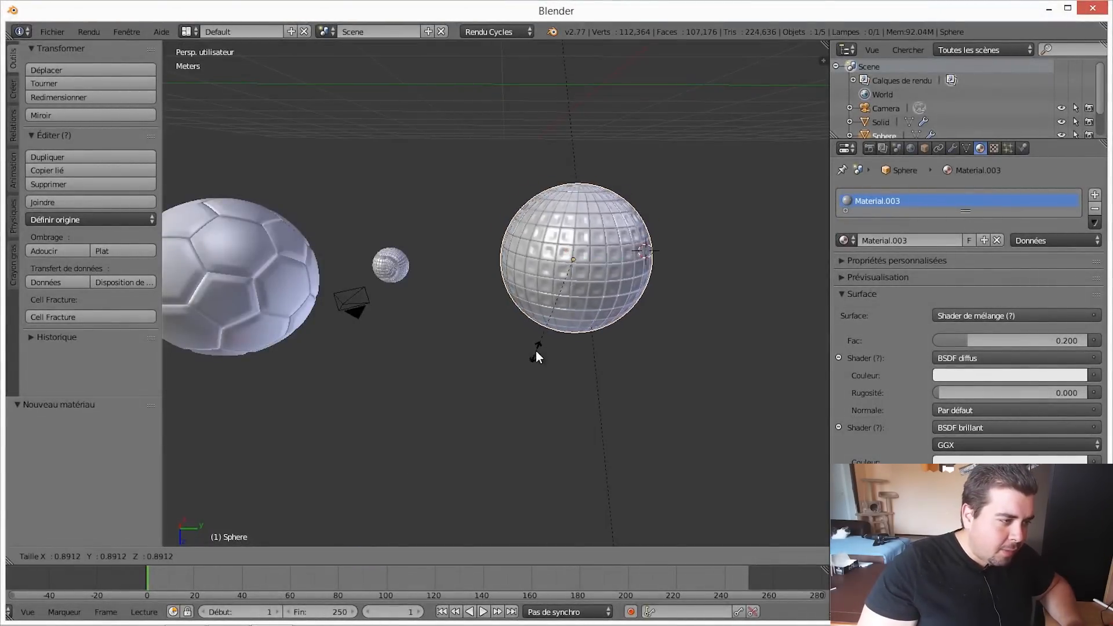
pyautogui.click(571, 270)
# Move the dimpled ball along Y and about 14 cm along Z to place it in line beside the small banded ball.
pyautogui.press('g')
pyautogui.press('y')
pyautogui.click(476, 279)
pyautogui.press('g')
pyautogui.press('z')
pyautogui.click(465, 280)
pyautogui.press('g')
pyautogui.press('y')
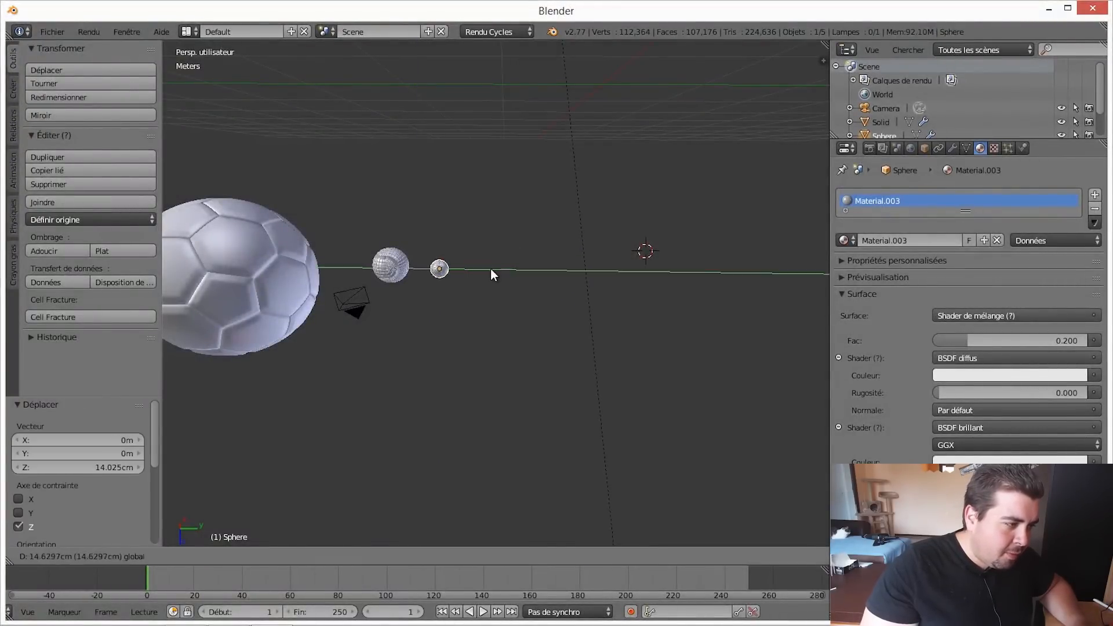
pyautogui.click(454, 307)
pyautogui.moveTo(452, 312); pyautogui.dragTo(475, 357, button='middle')
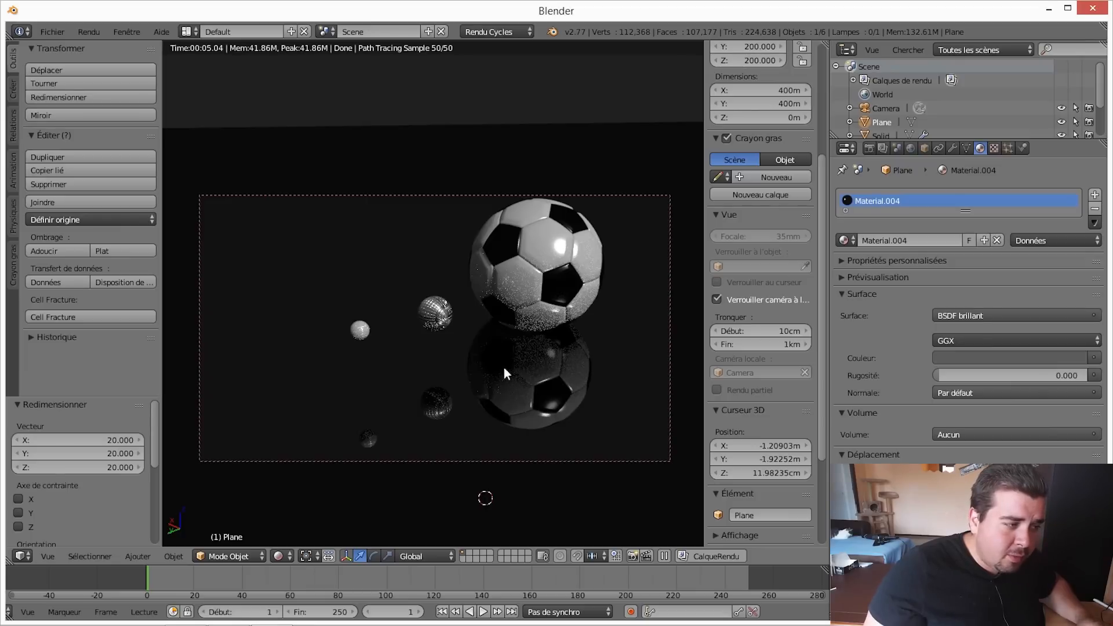
# Pull the locked camera back slightly so the three balls and their floor reflections sit smaller in the frame.
pyautogui.scroll(-2, 543, 328)
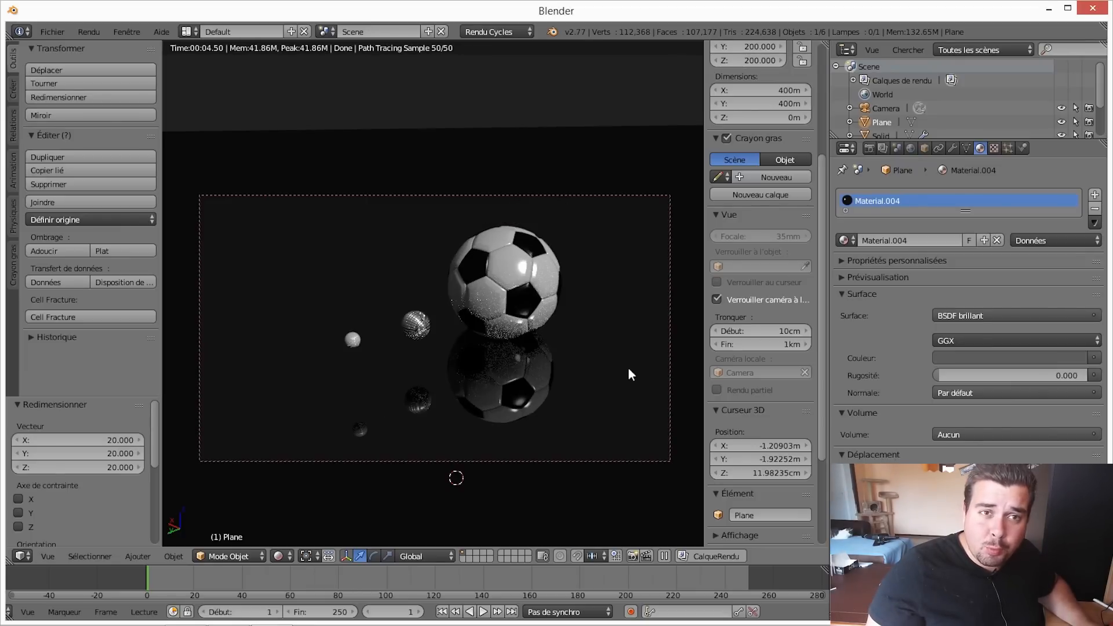